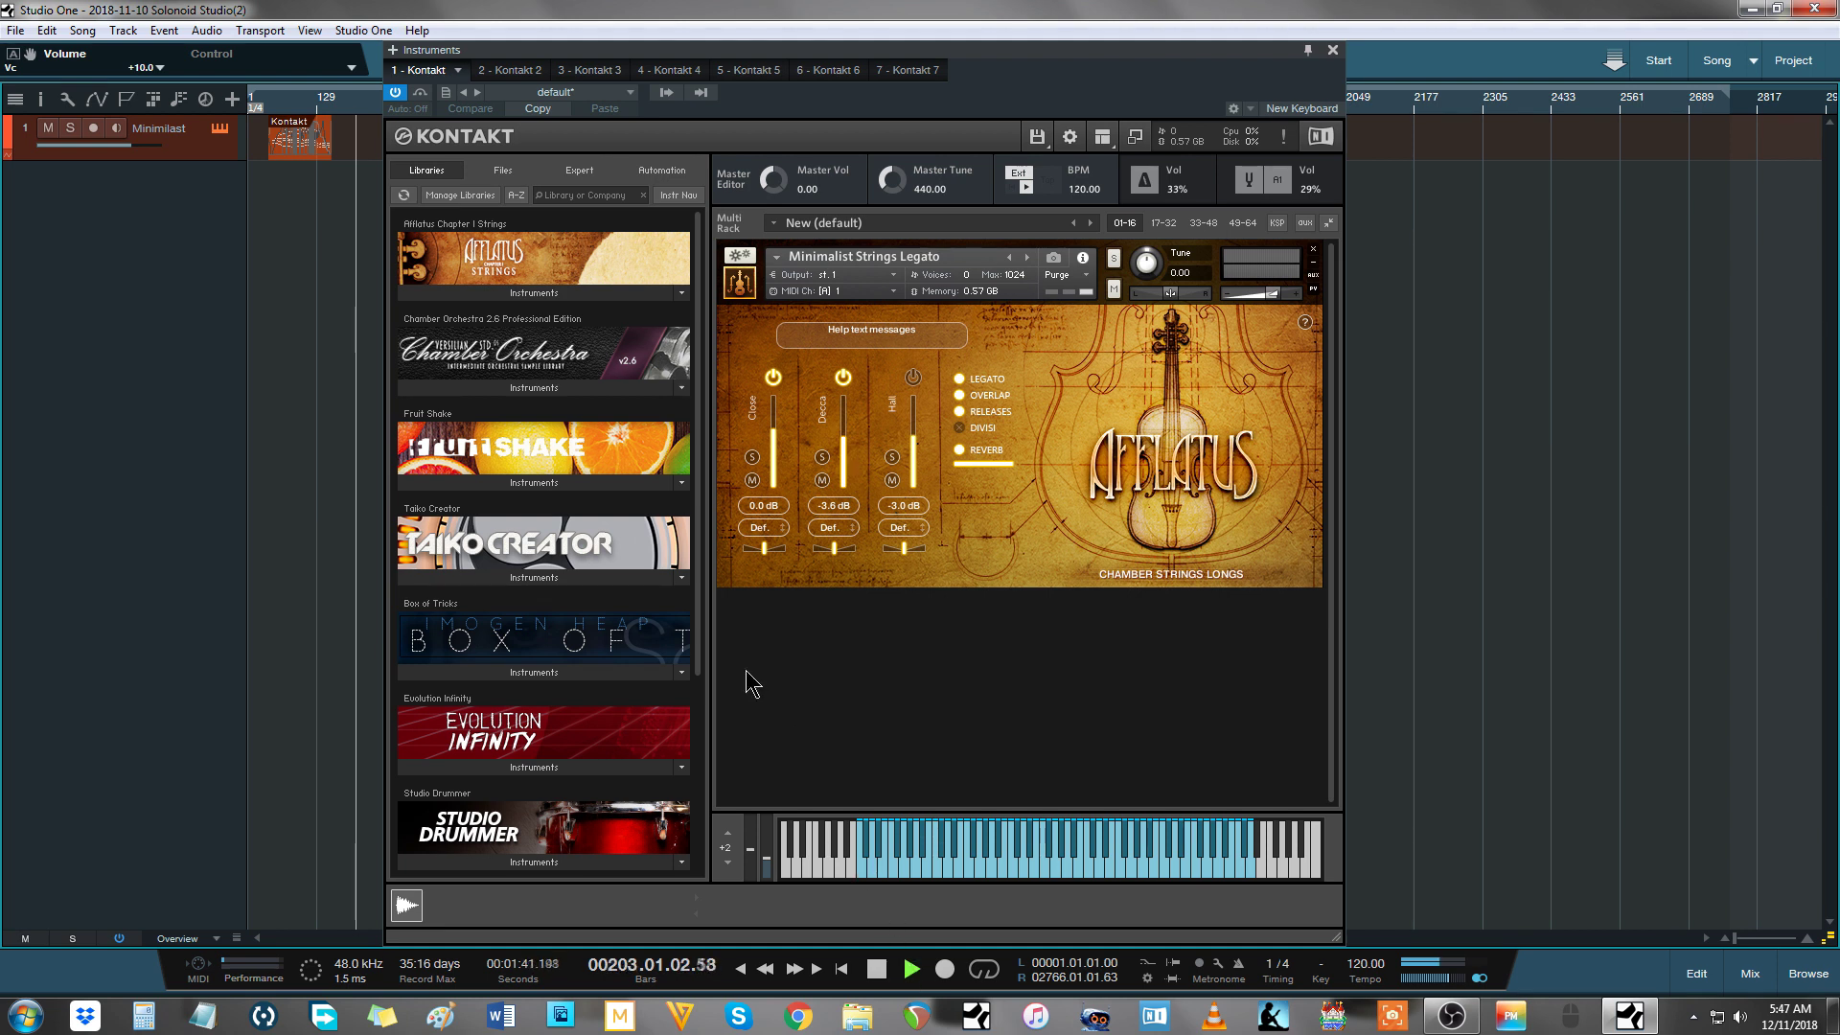
Step: Browse the Ensembles, Violins 1, Violins 2 and Violas instrument folders of the Afflatus Chapter I Strings library
left_click(552, 294)
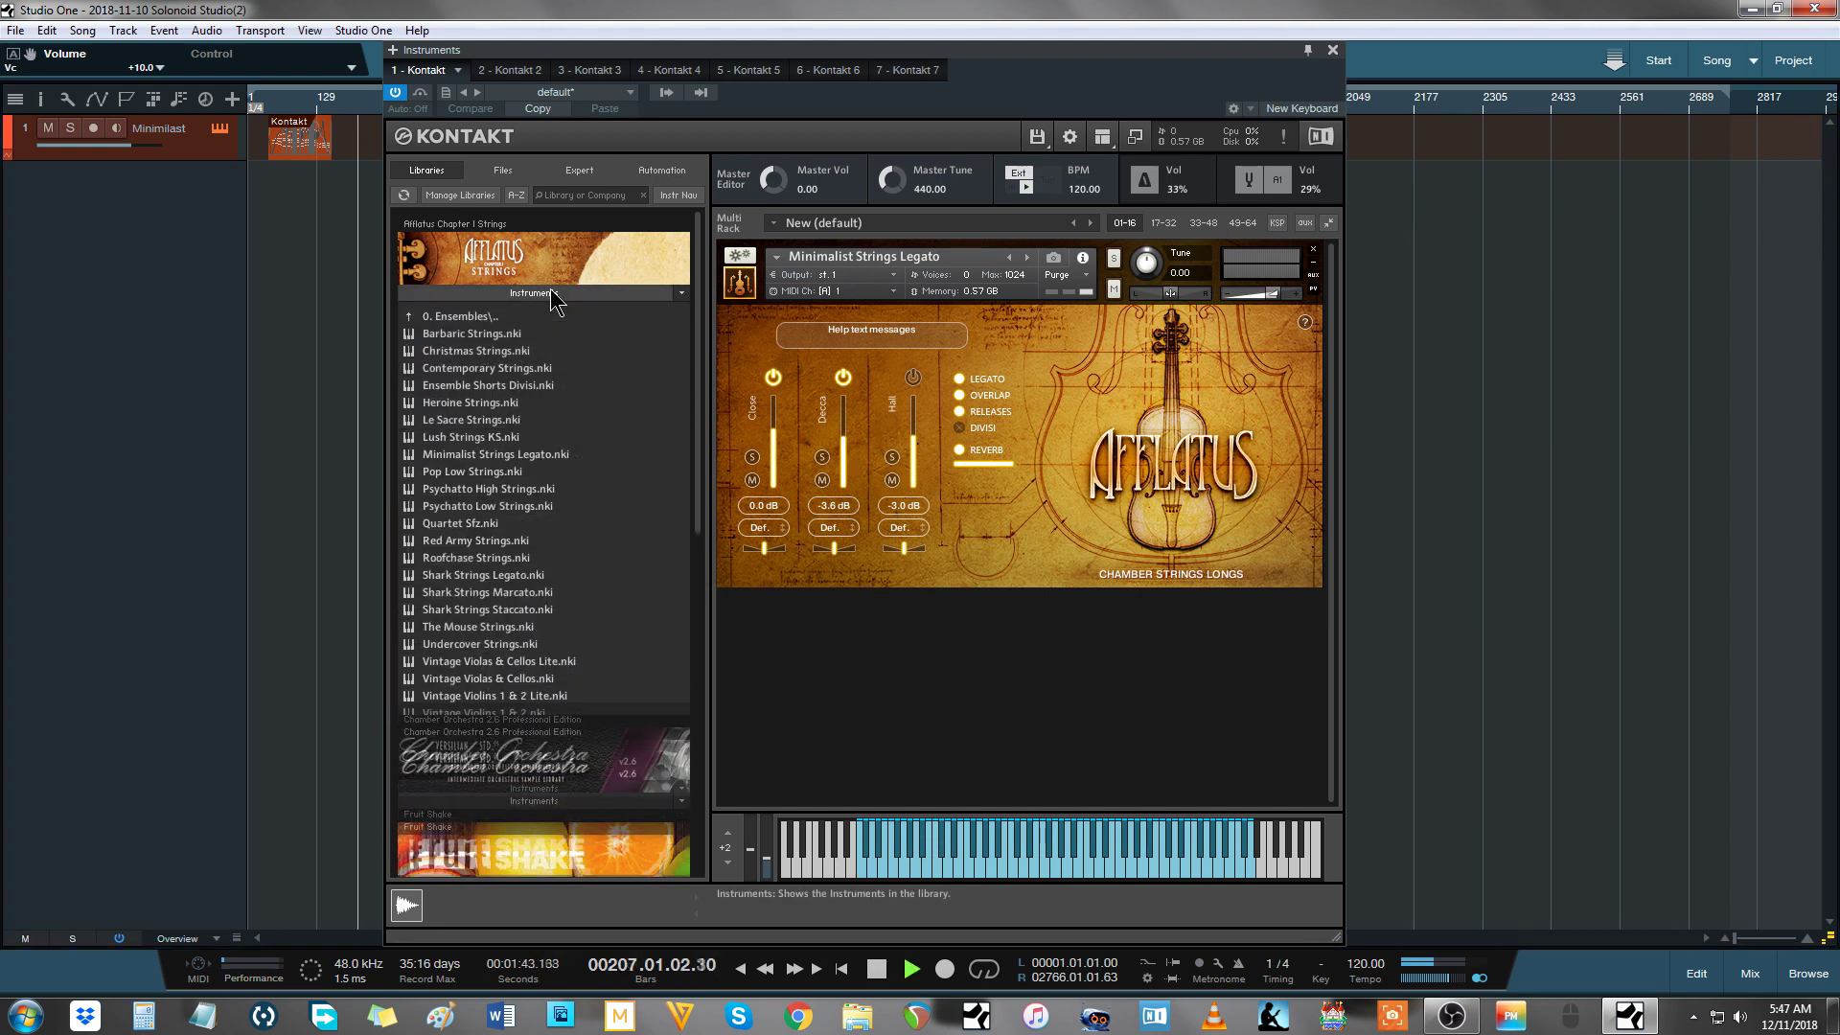
left_click(544, 318)
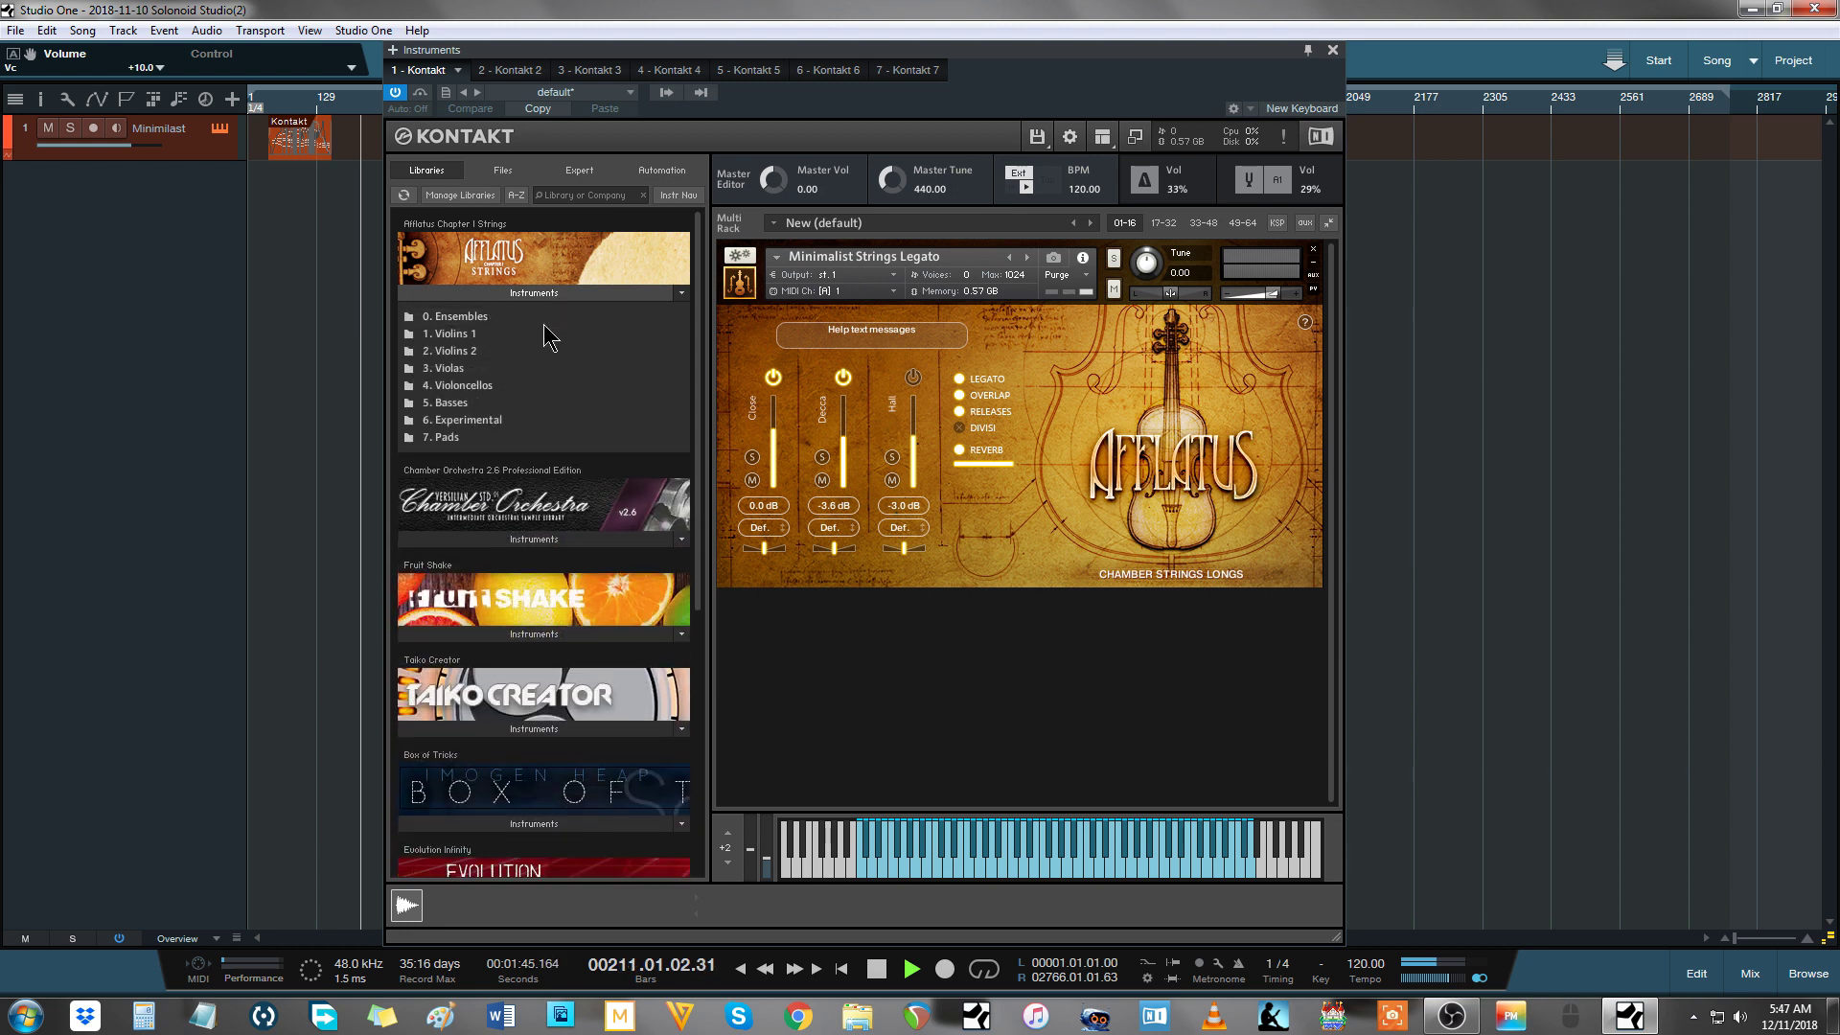
left_click(528, 341)
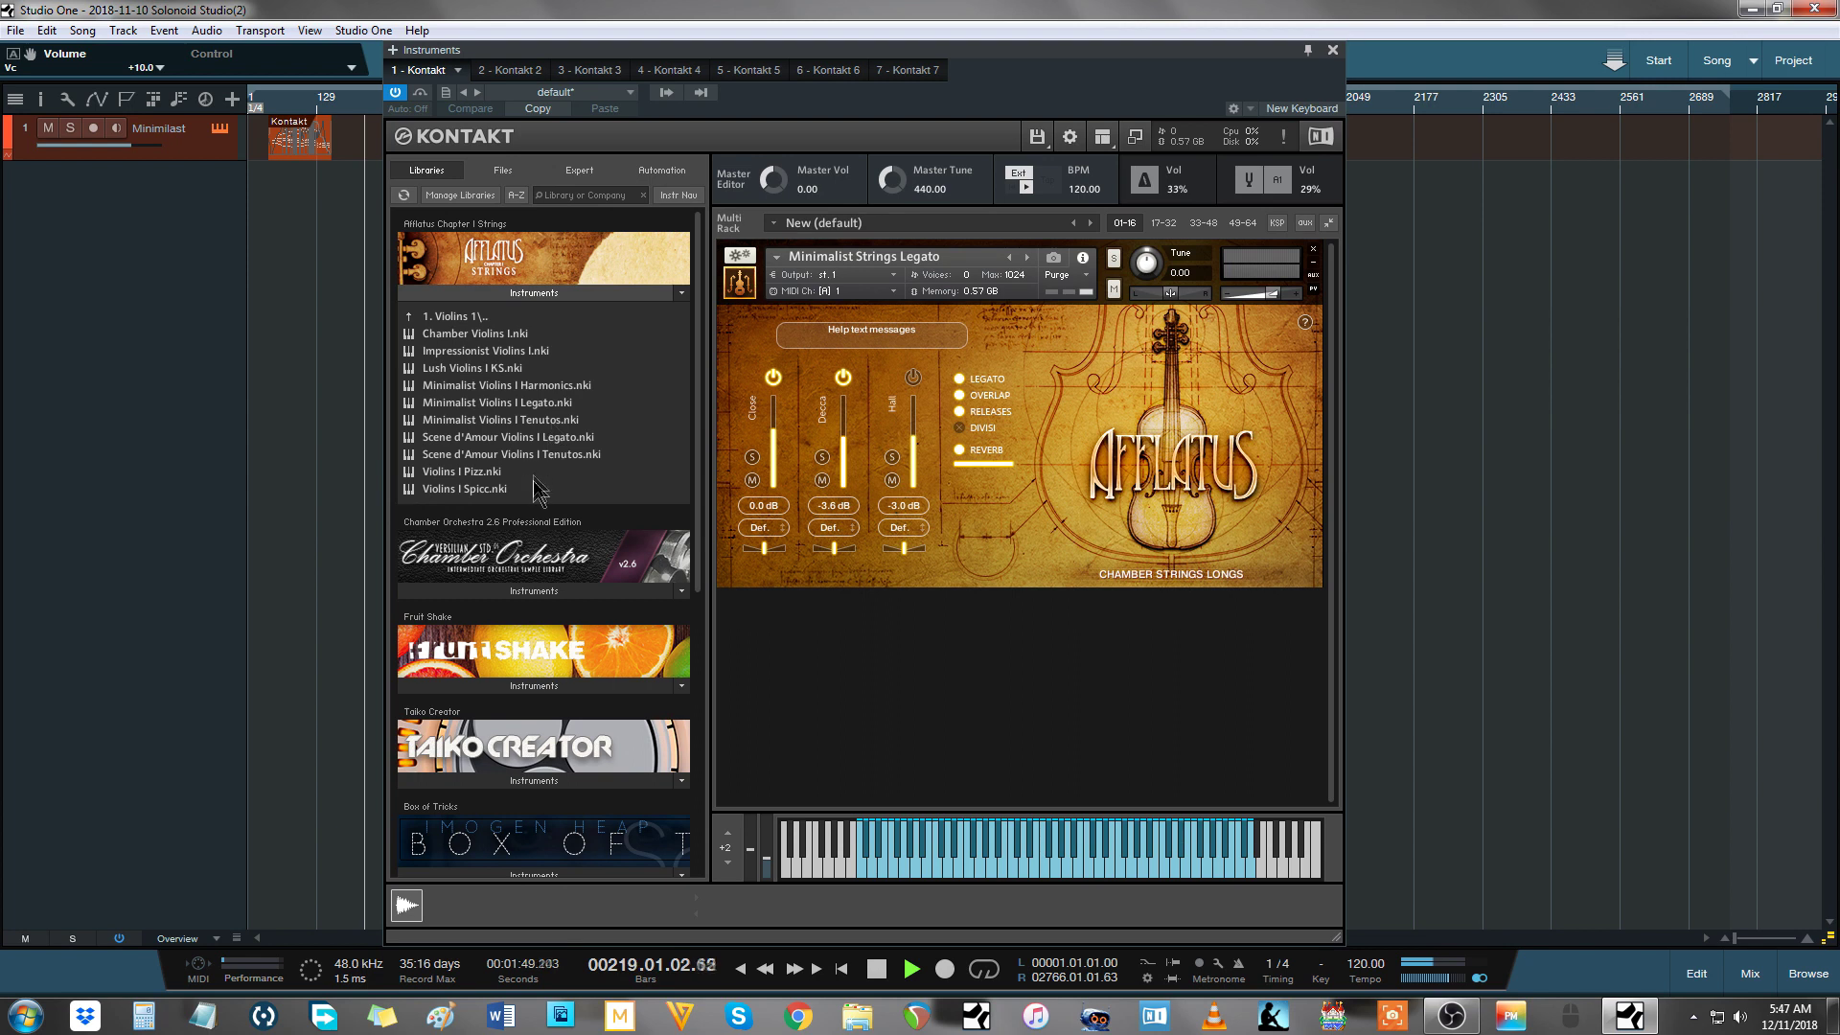
left_click(526, 317)
left_click(503, 352)
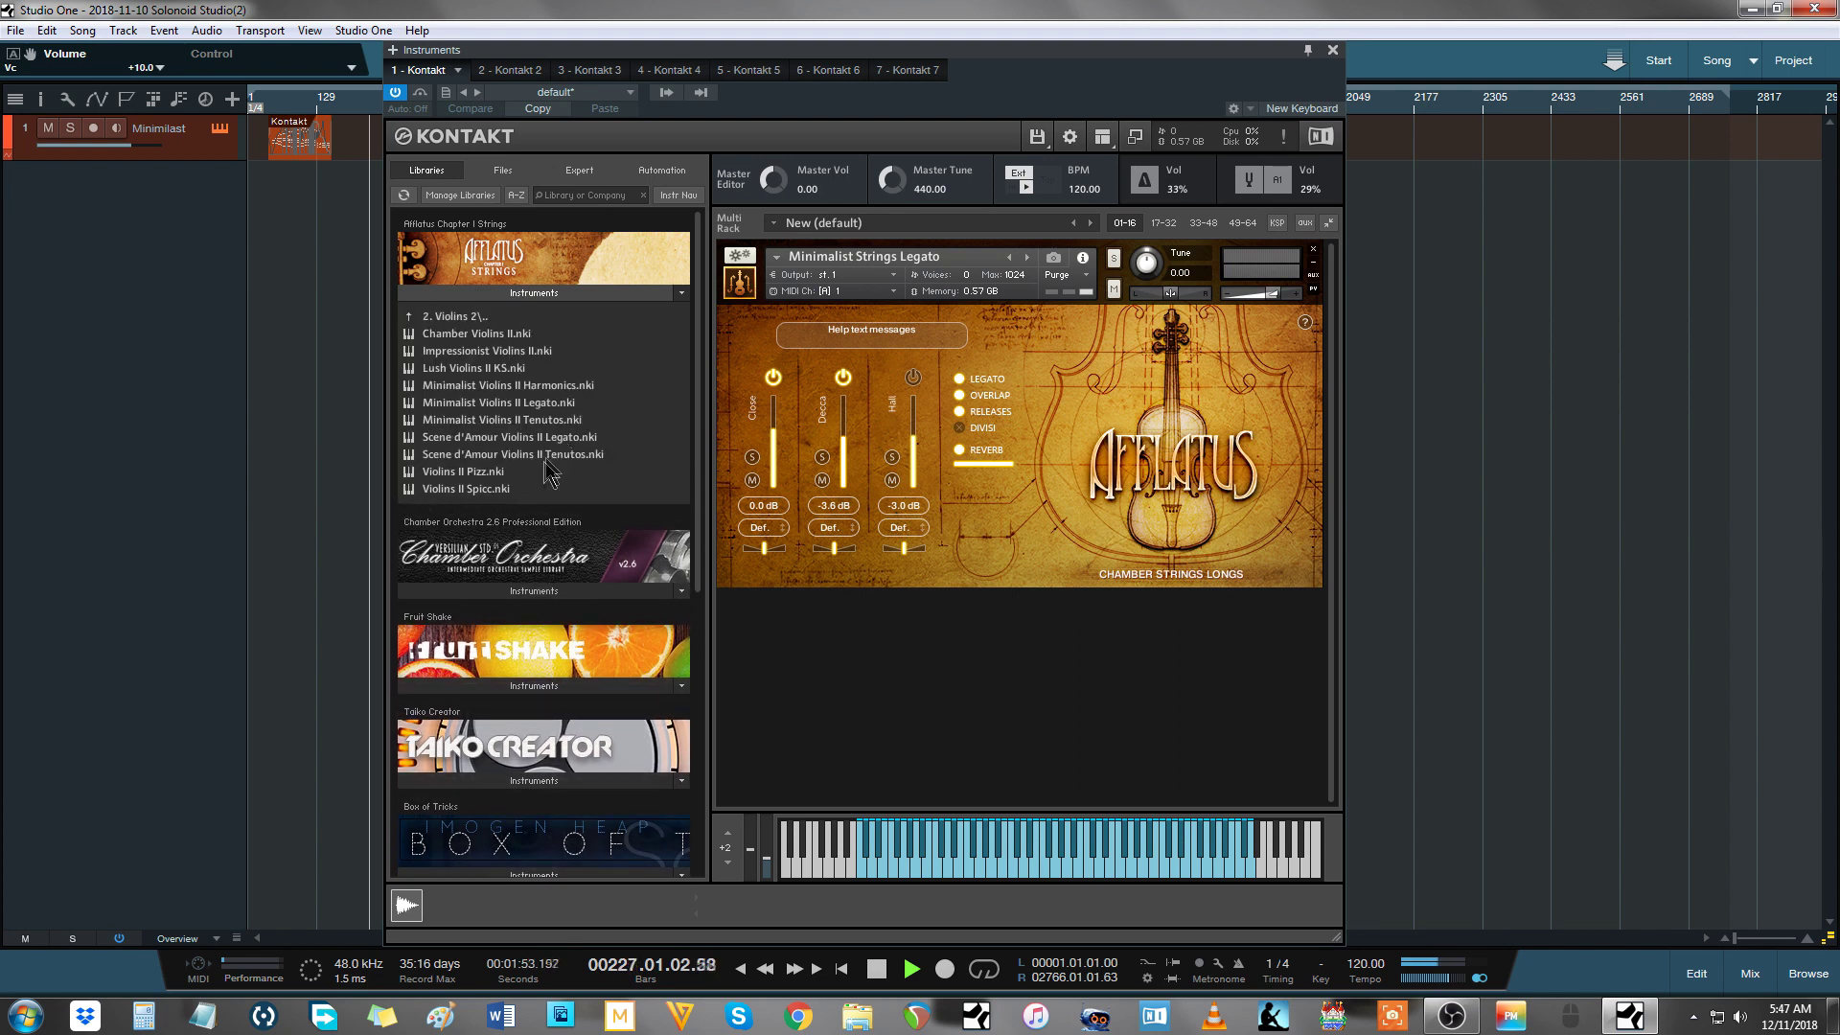
left_click(520, 317)
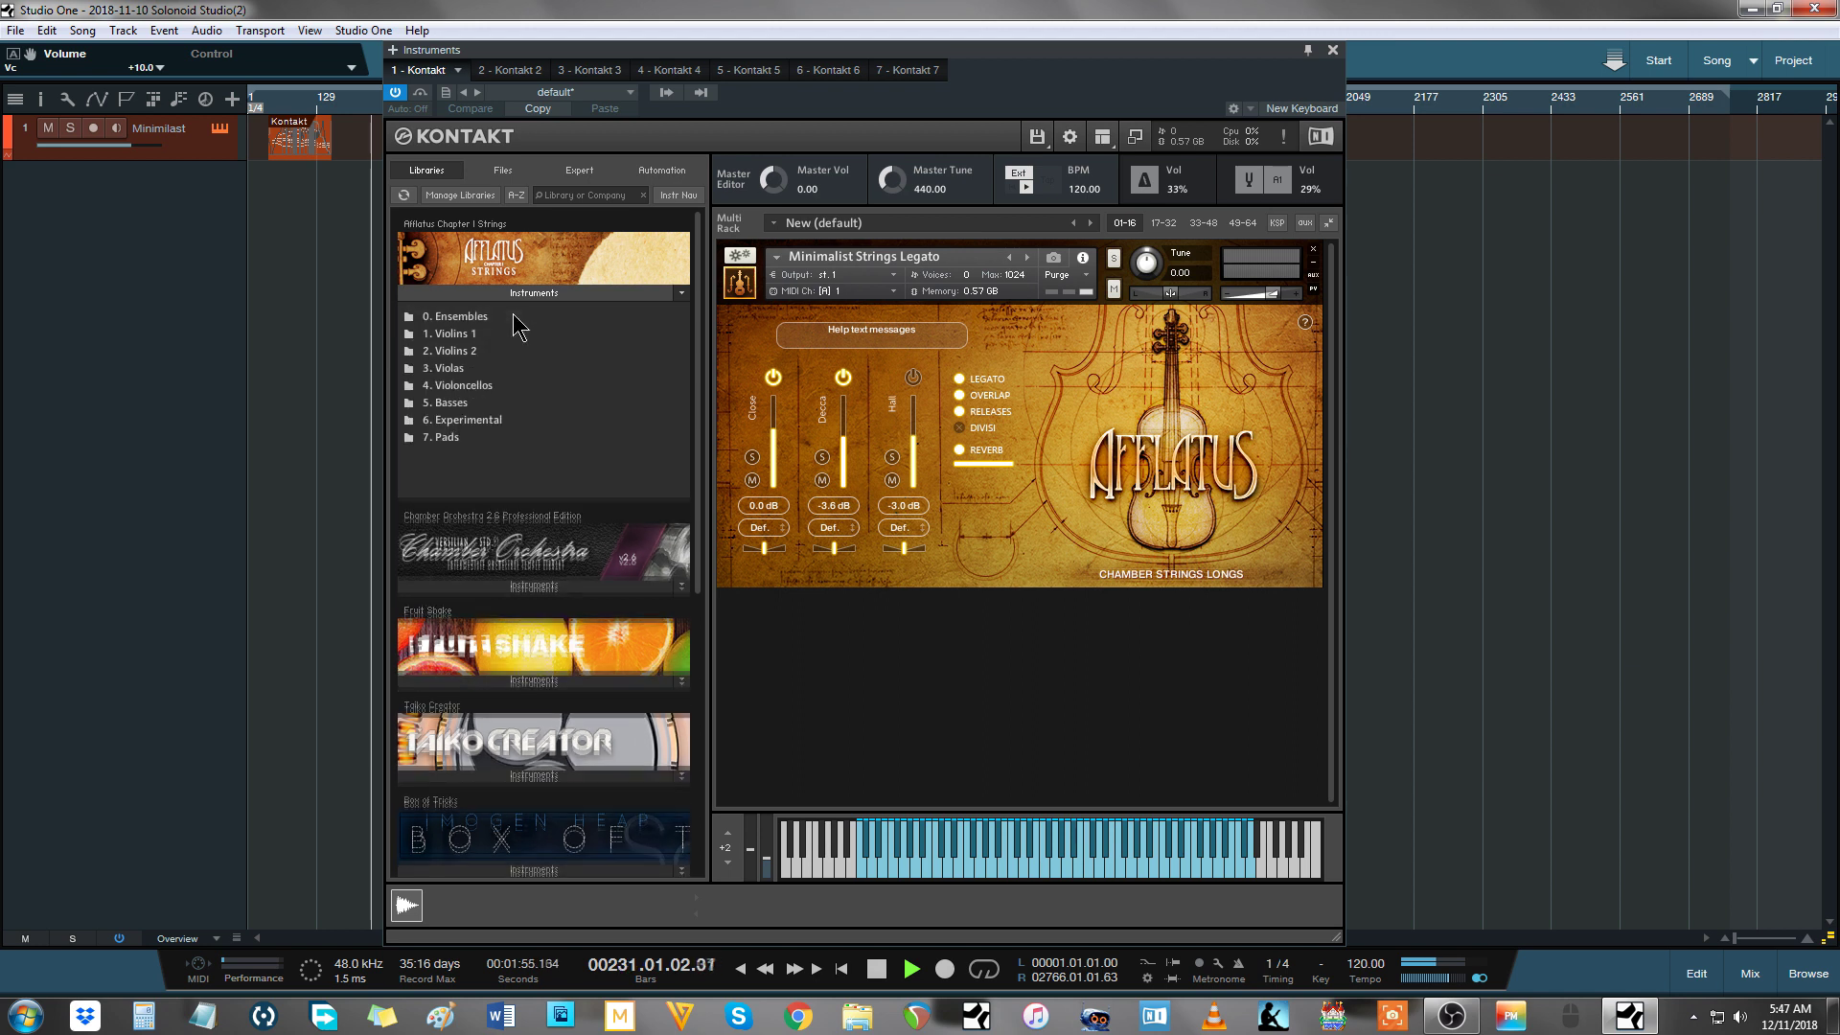
left_click(503, 370)
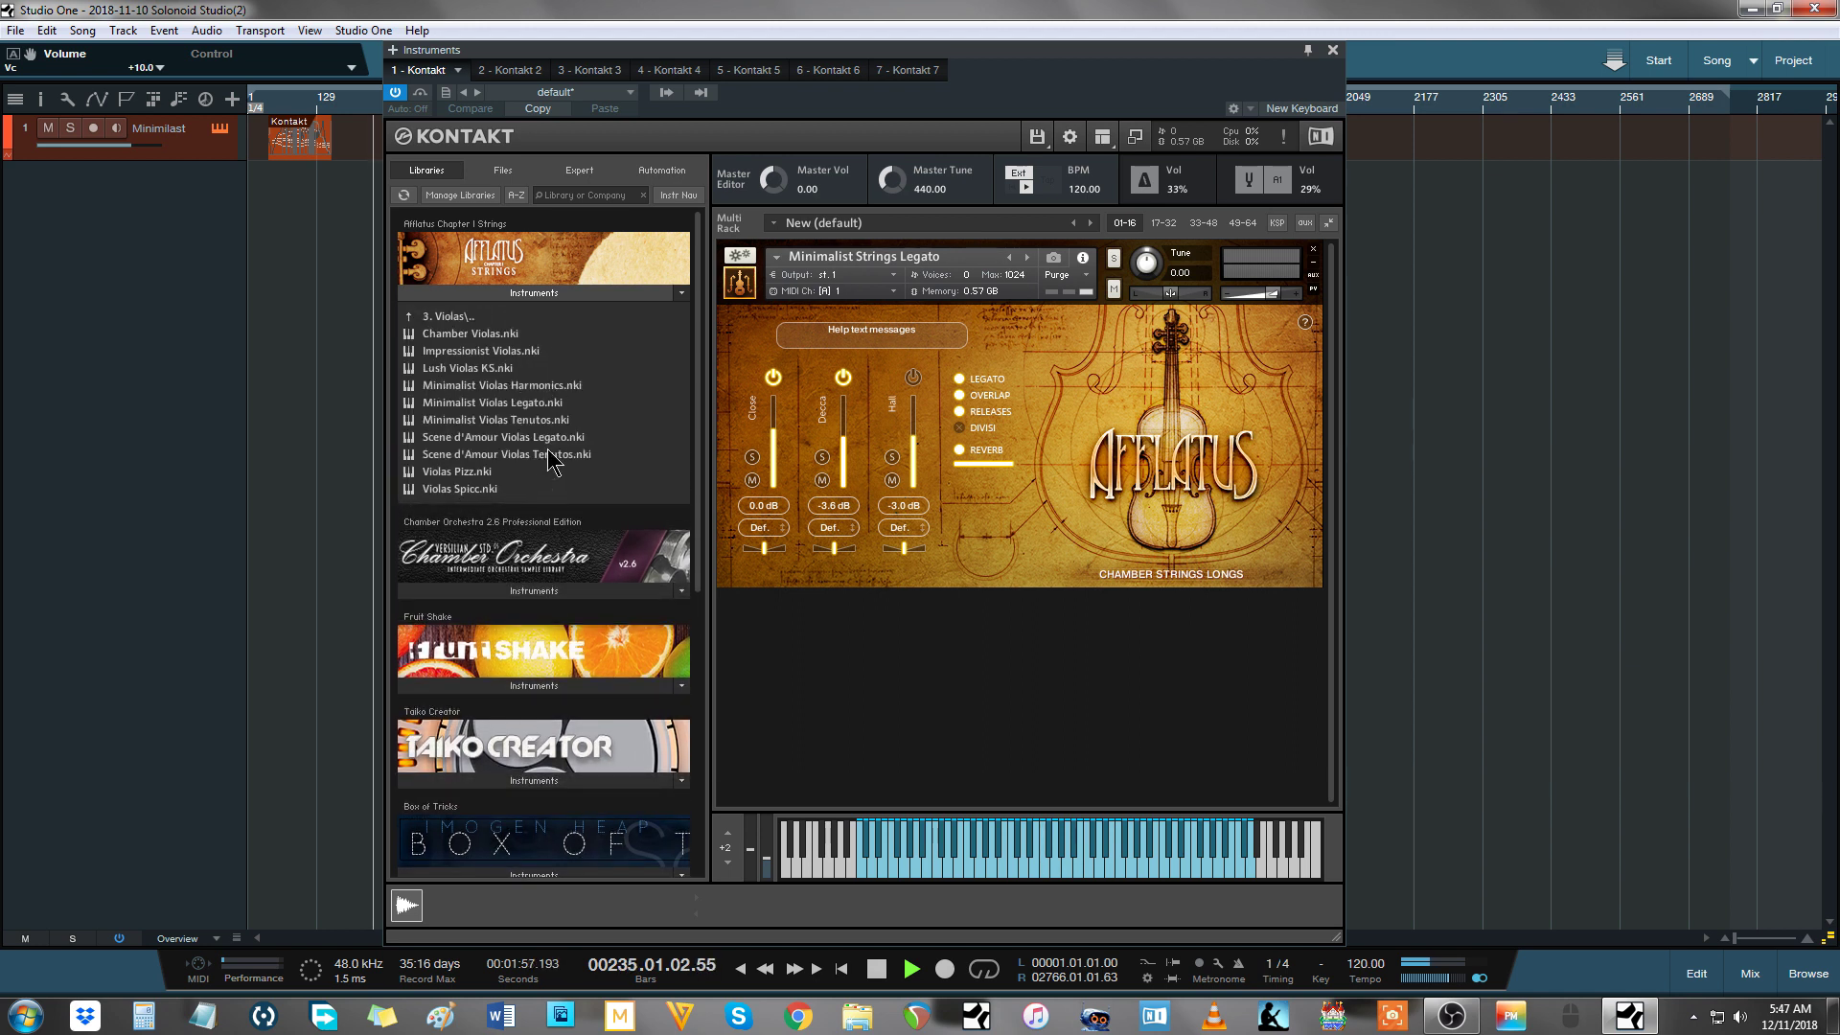
left_click(522, 317)
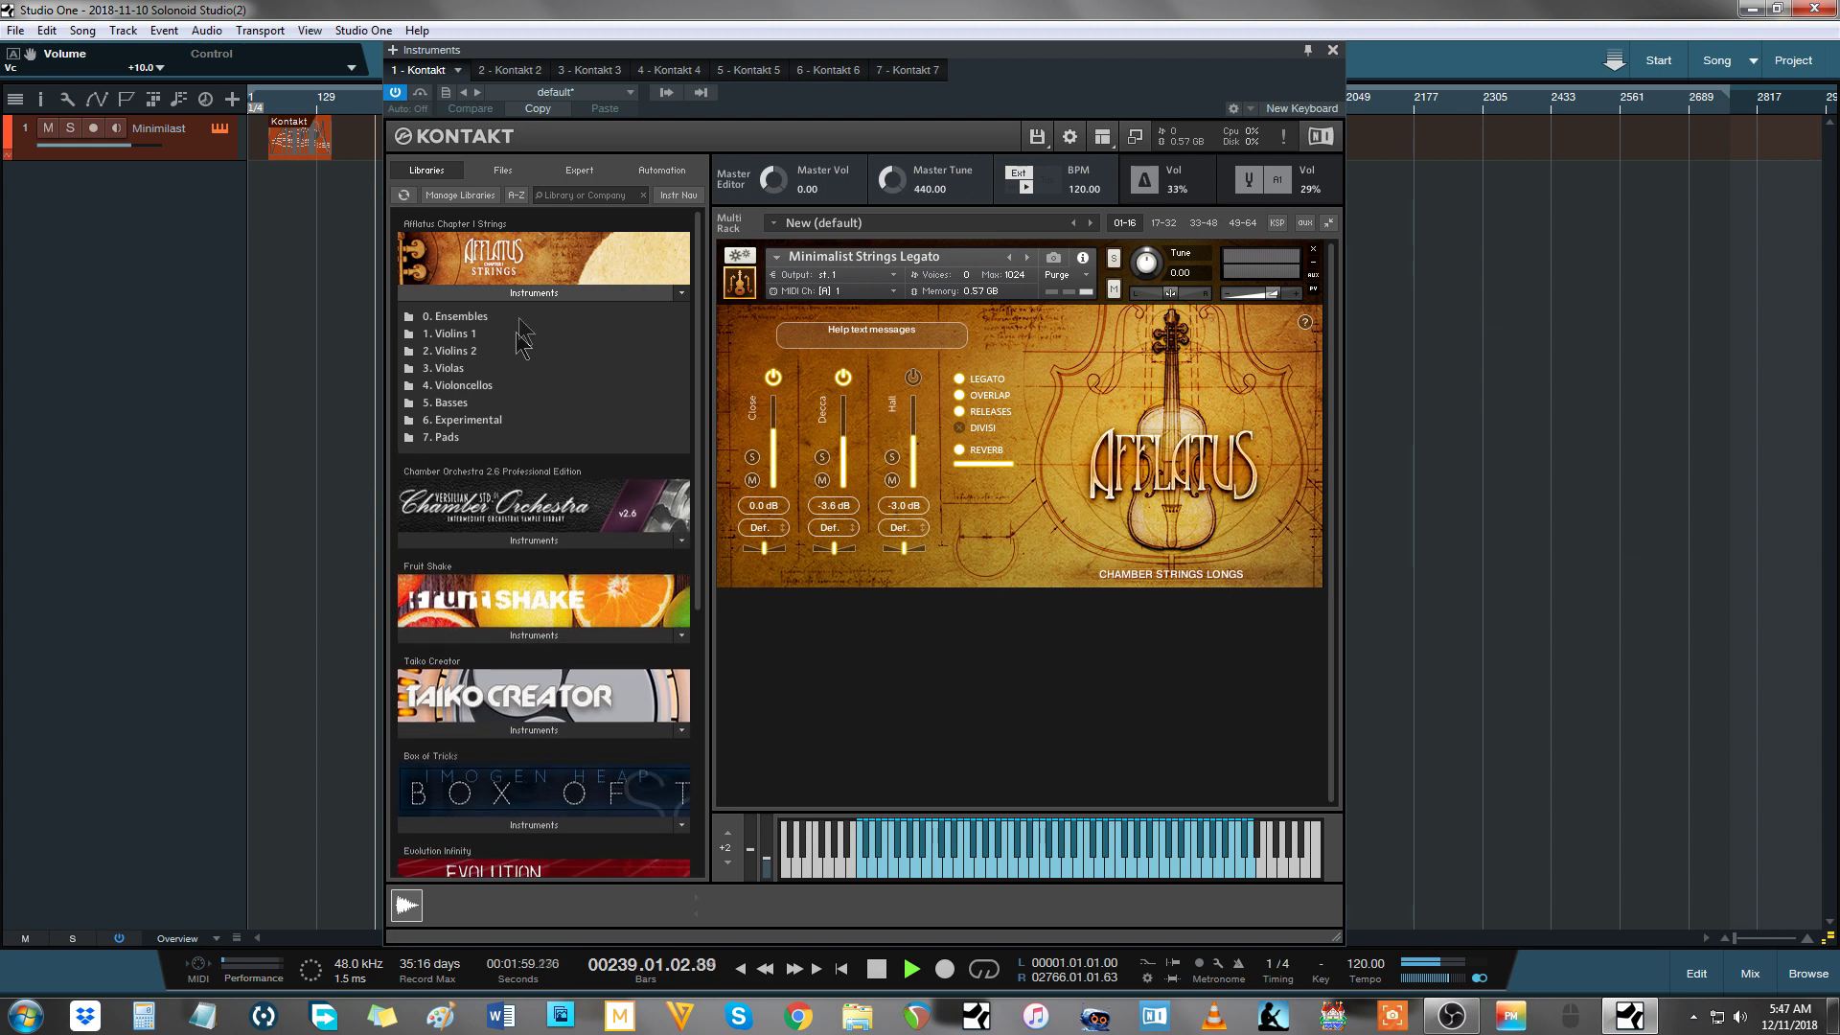
Step: Browse the Violoncellos, Basses, Ensembles and Experimental folders of the Afflatus library, then collapse its instrument list
left_click(501, 387)
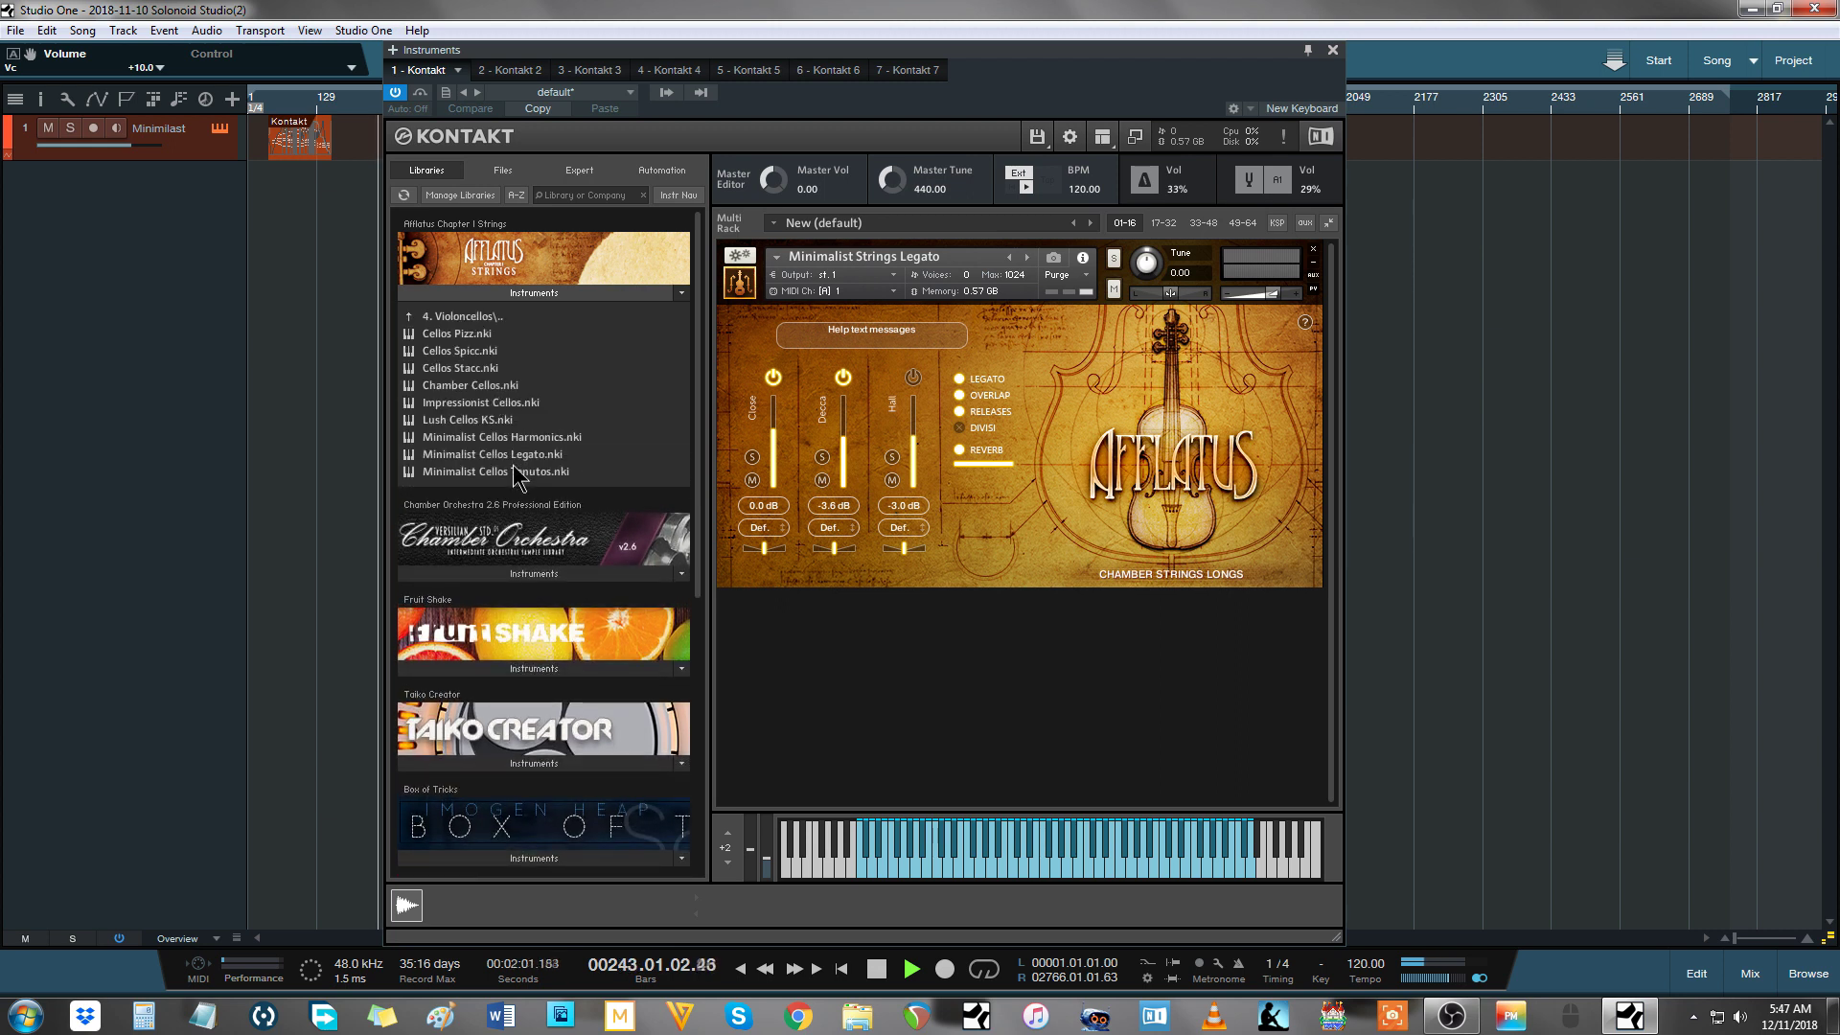
left_click(505, 318)
left_click(499, 403)
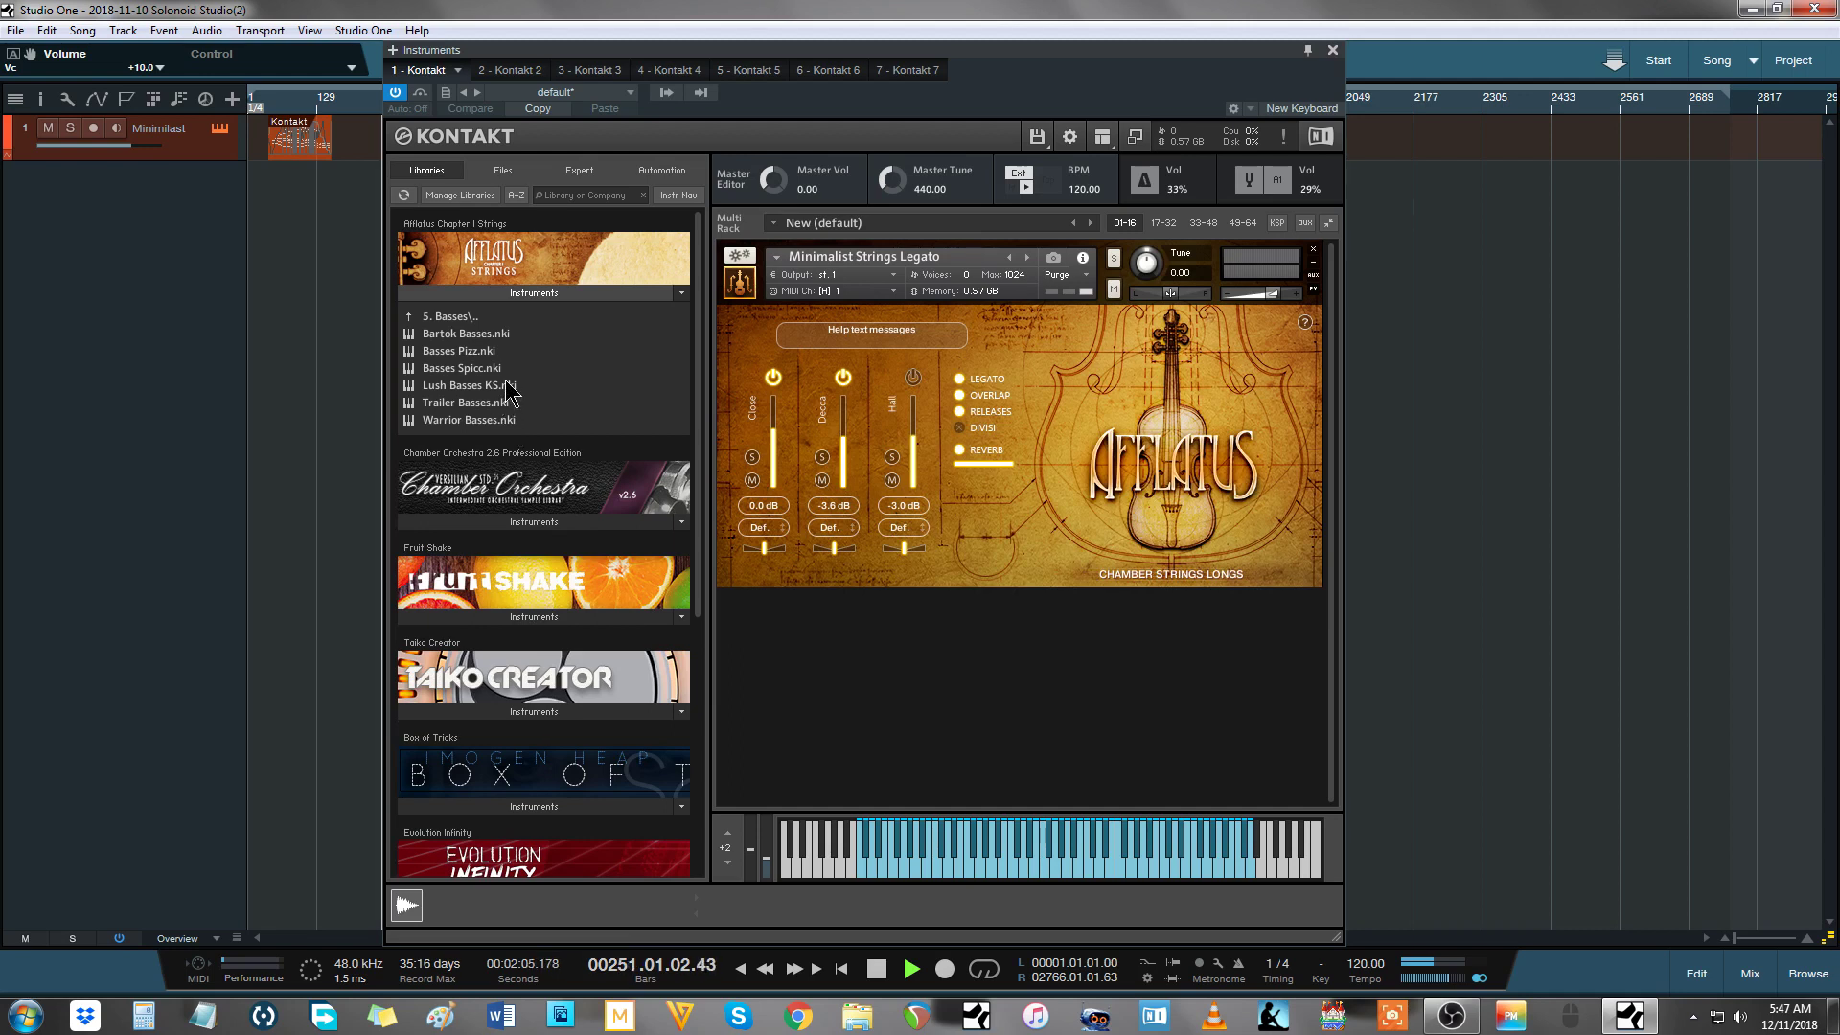
left_click(501, 317)
left_click(502, 316)
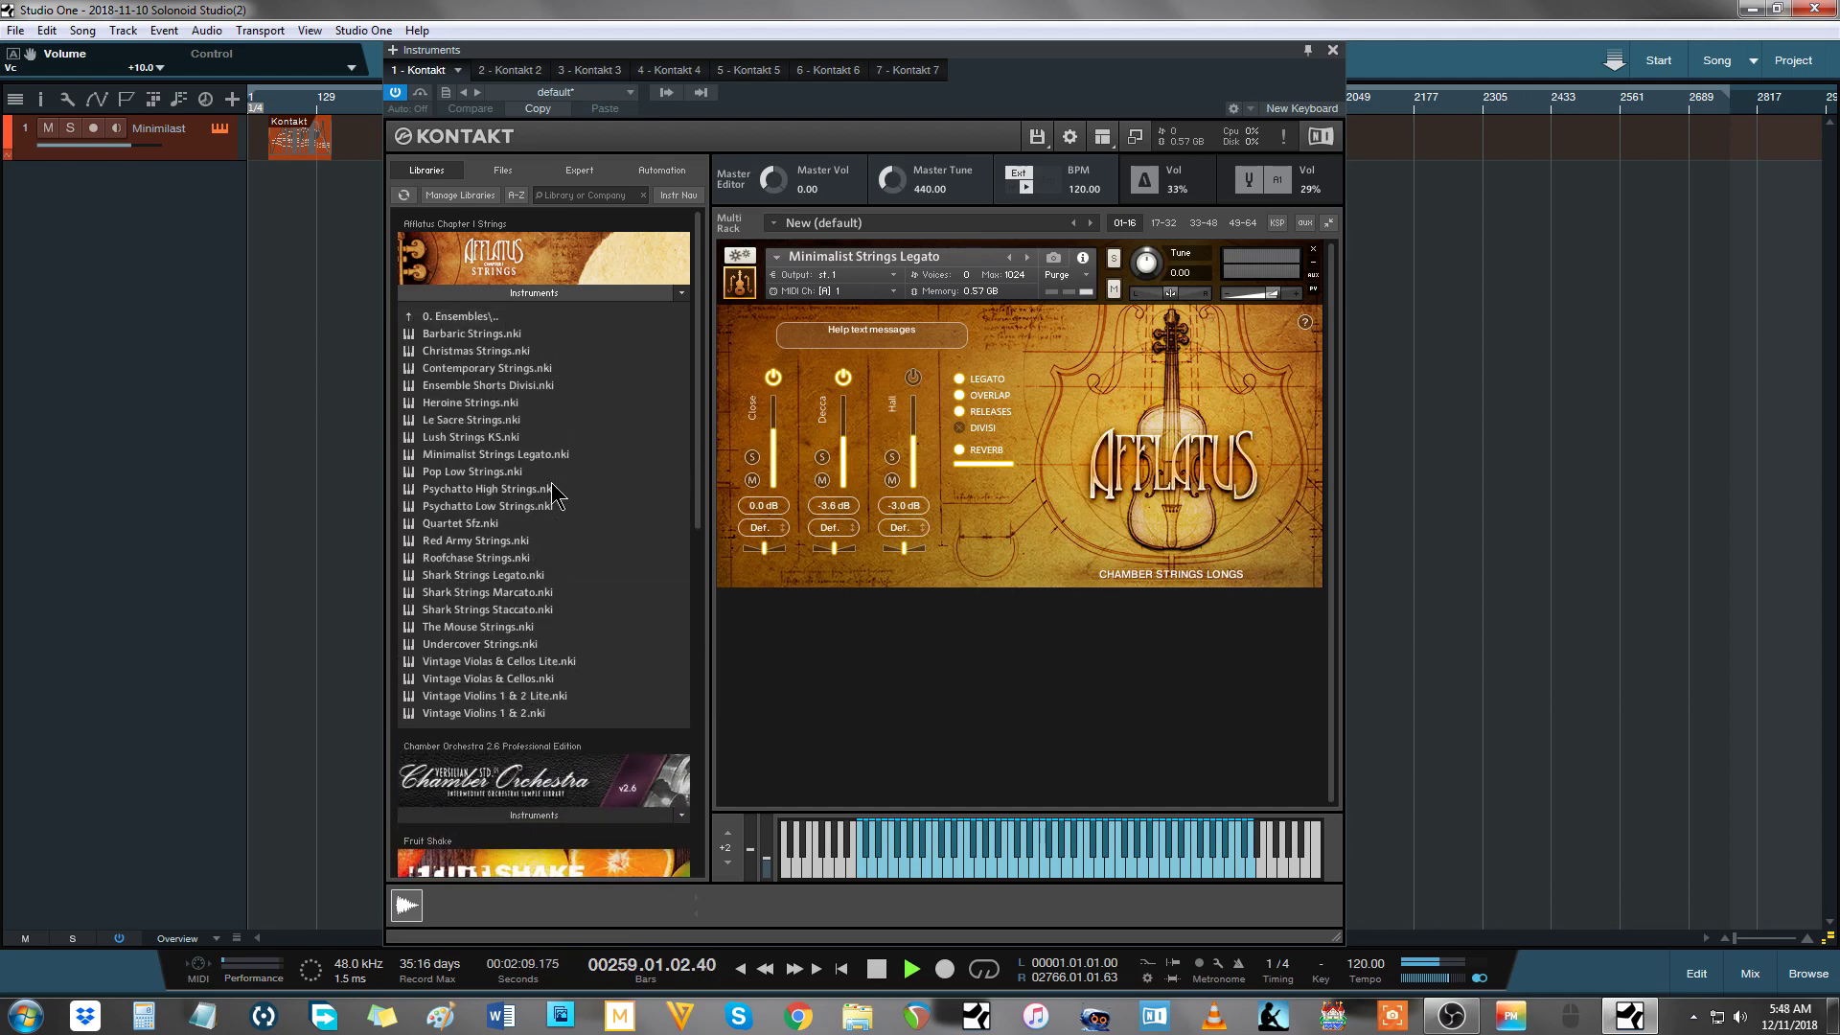
left_click(482, 317)
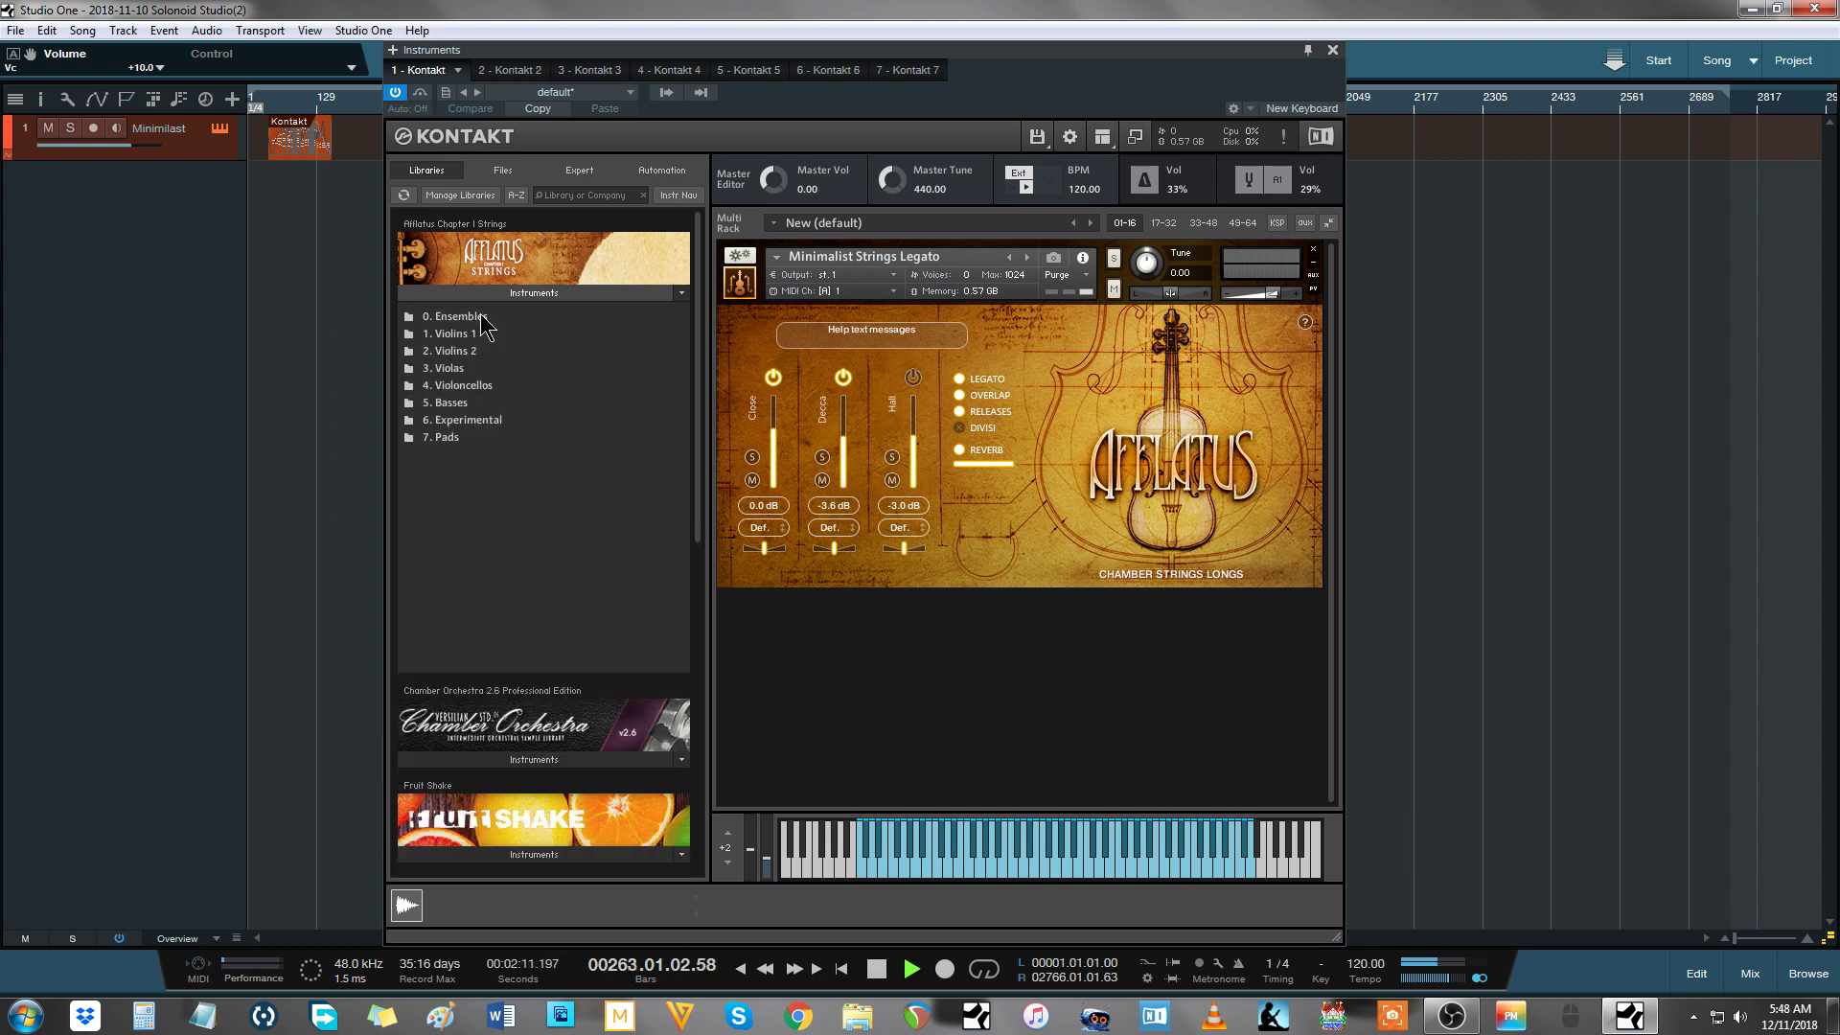
left_click(493, 422)
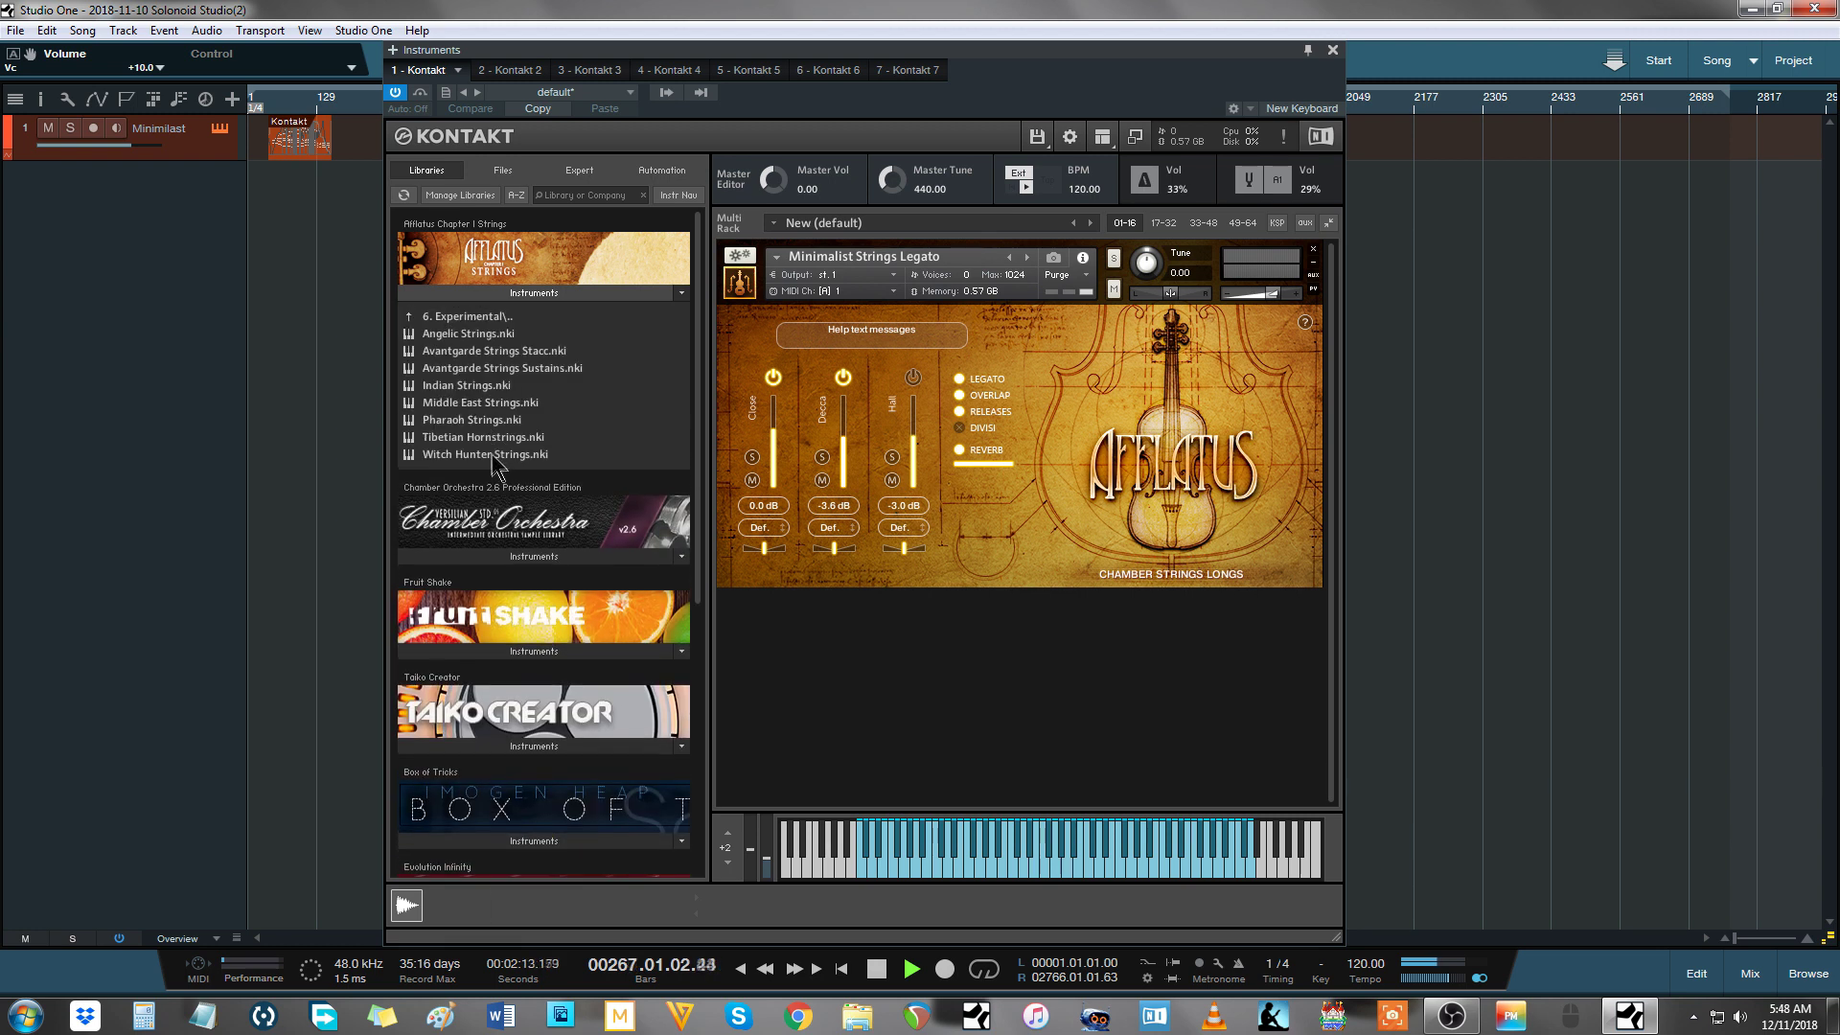
left_click(489, 318)
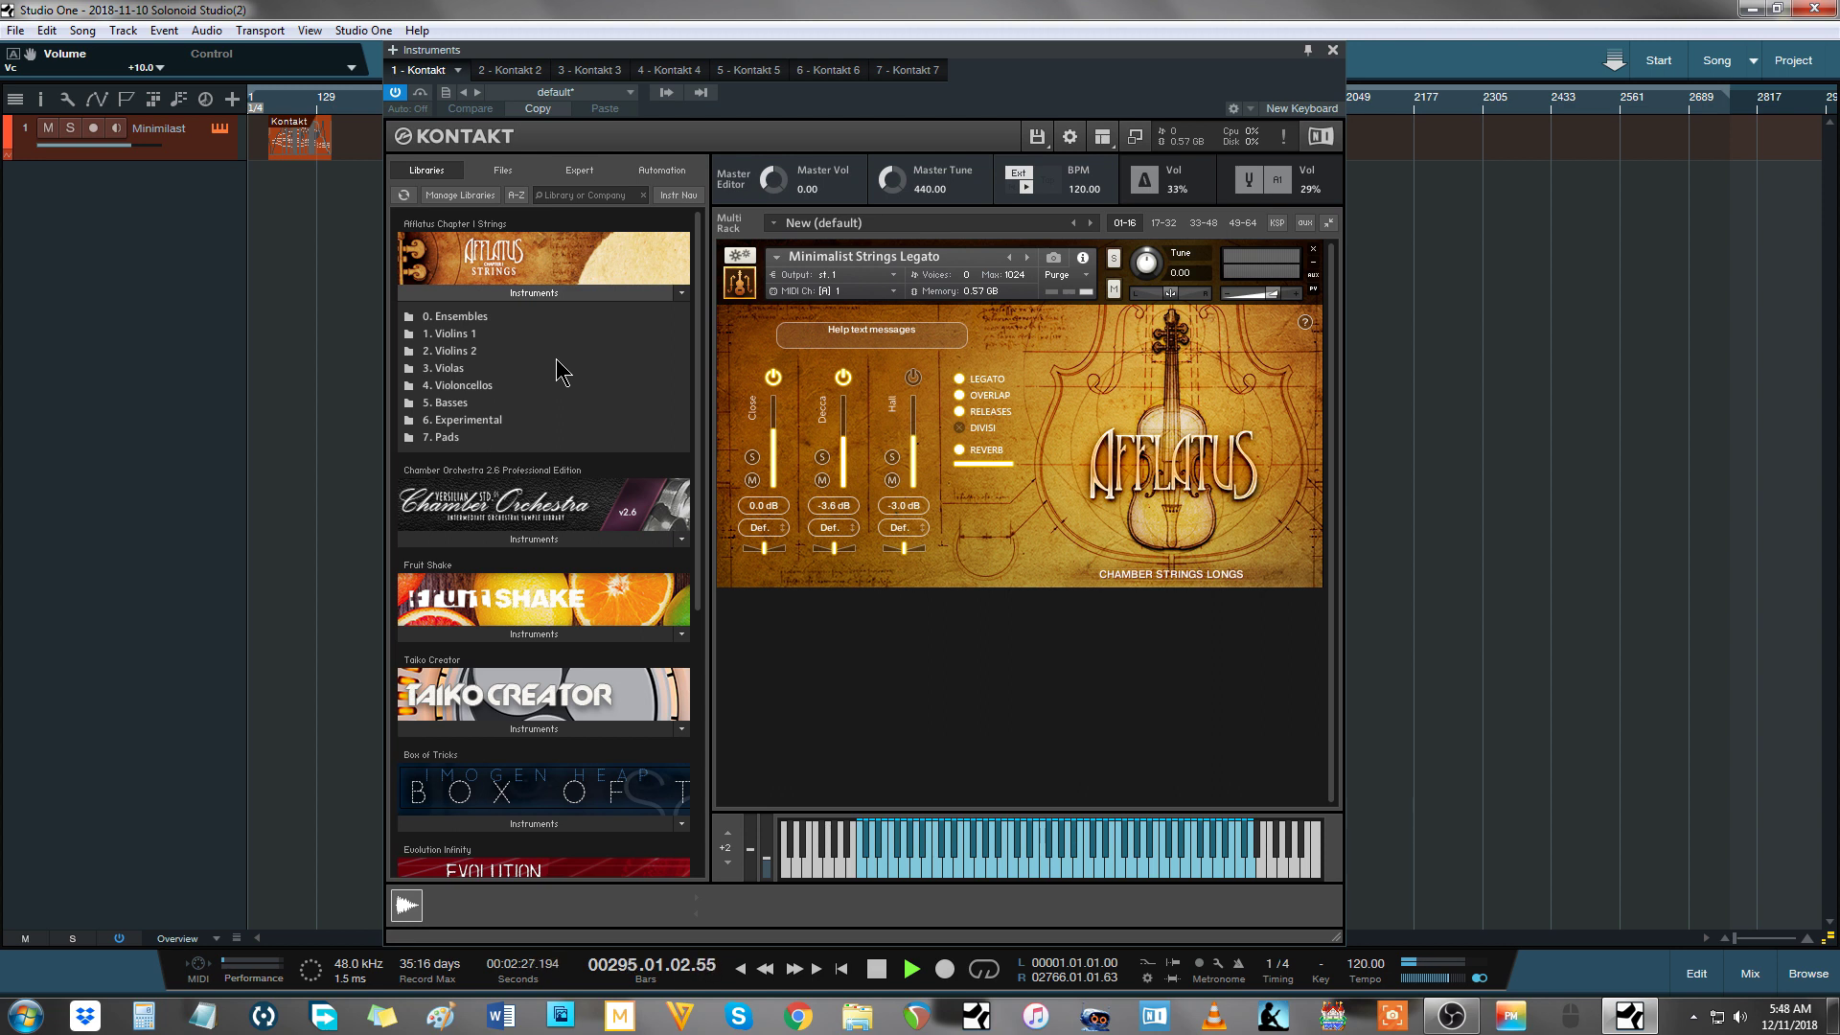
left_click(549, 294)
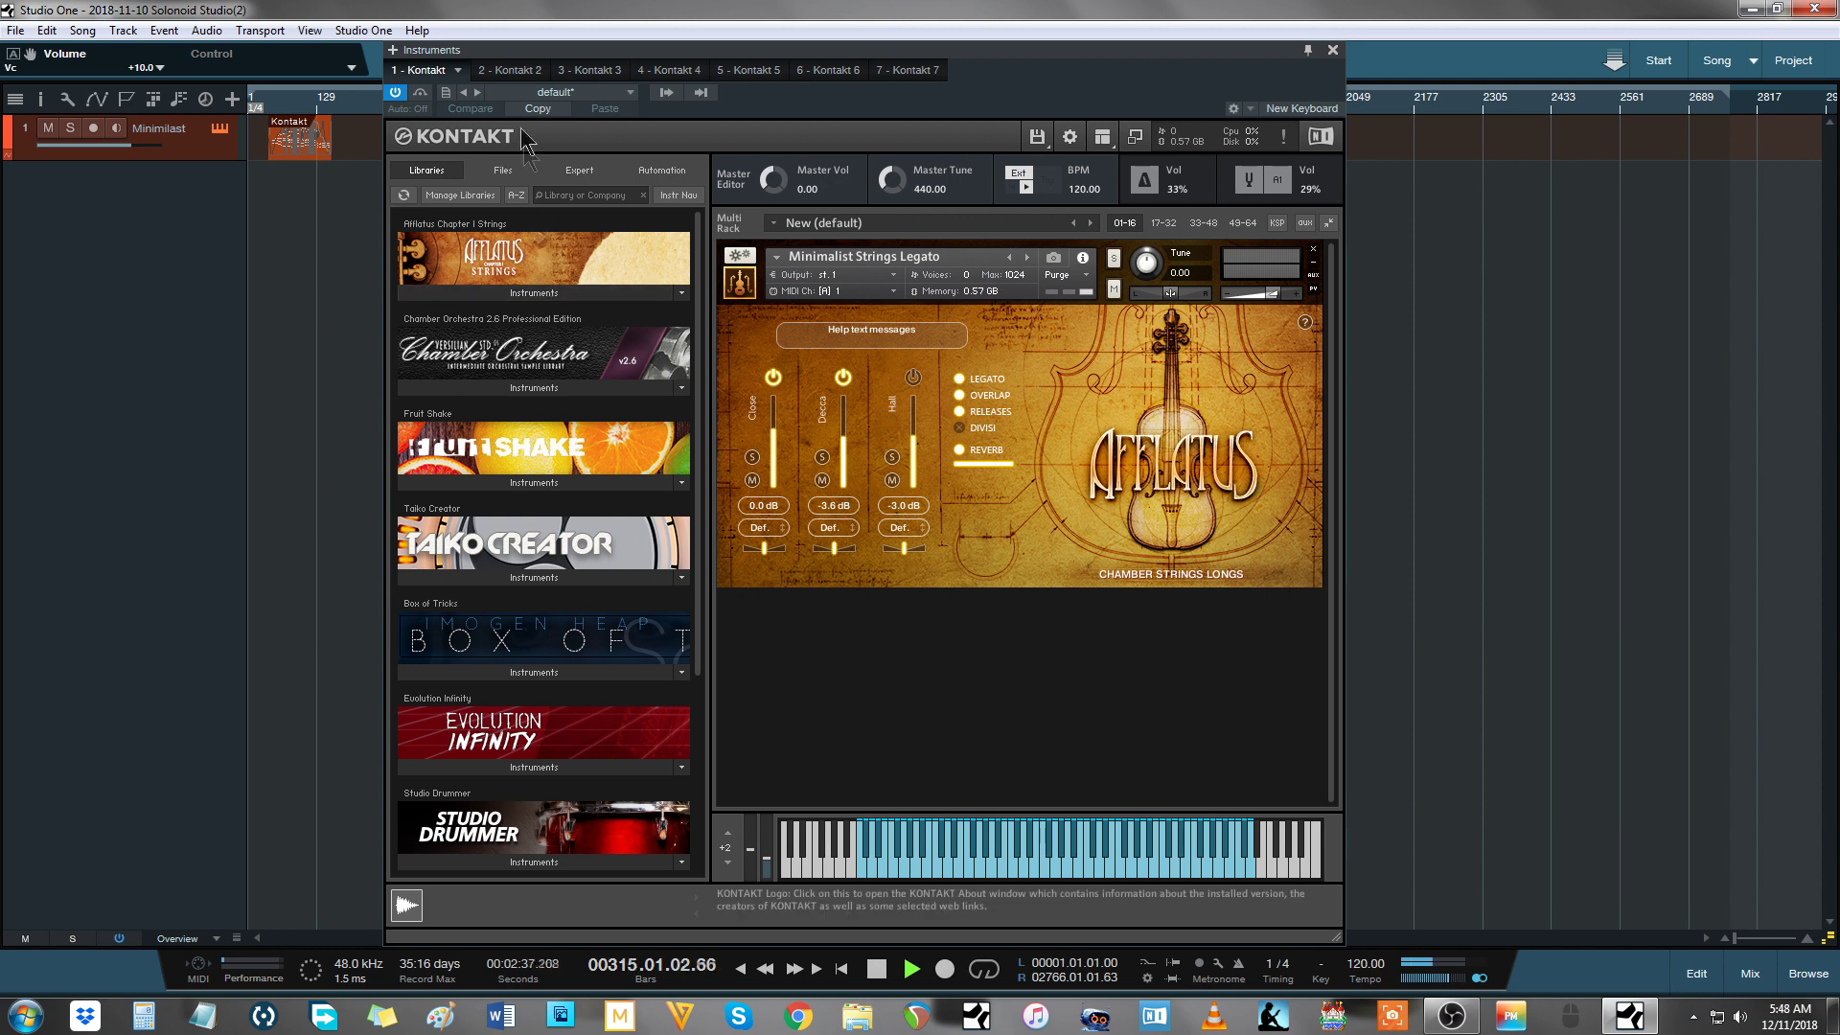
Step: Switch to the Kontakt 2 instance and list the Ensembles patches of the Afflatus library
left_click(517, 73)
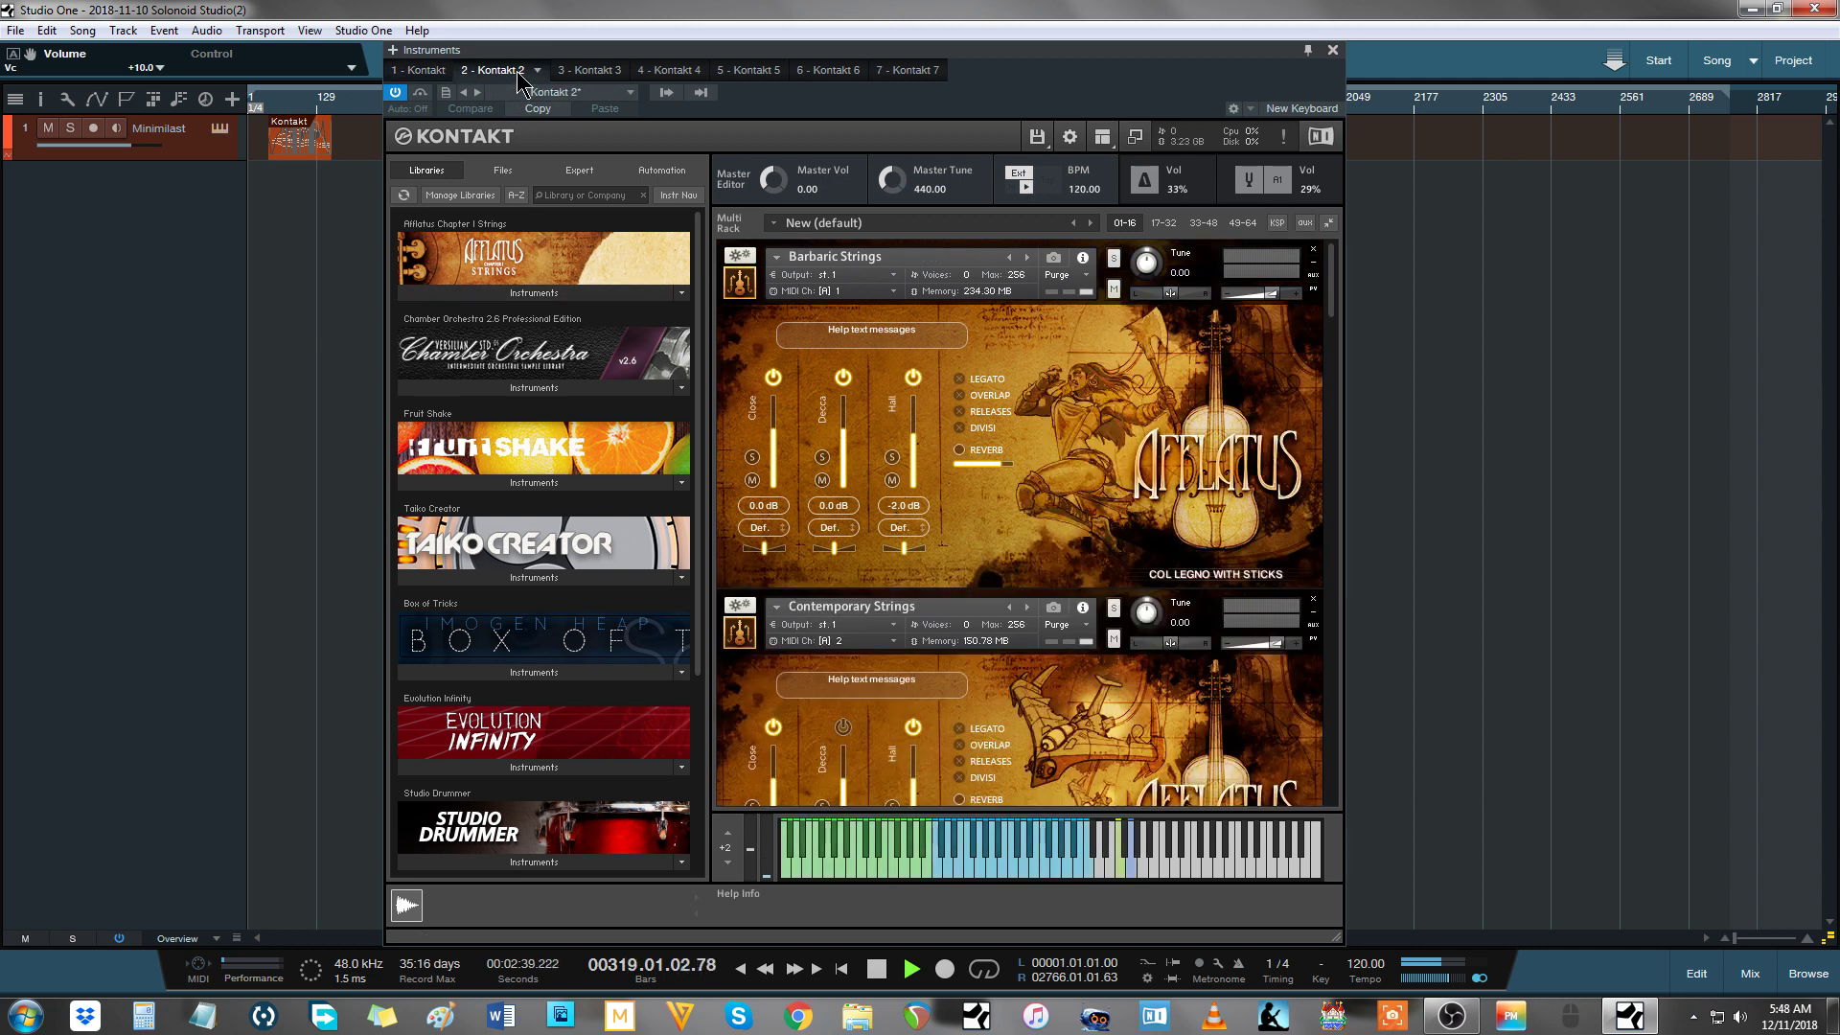
left_click(542, 292)
double_click(511, 317)
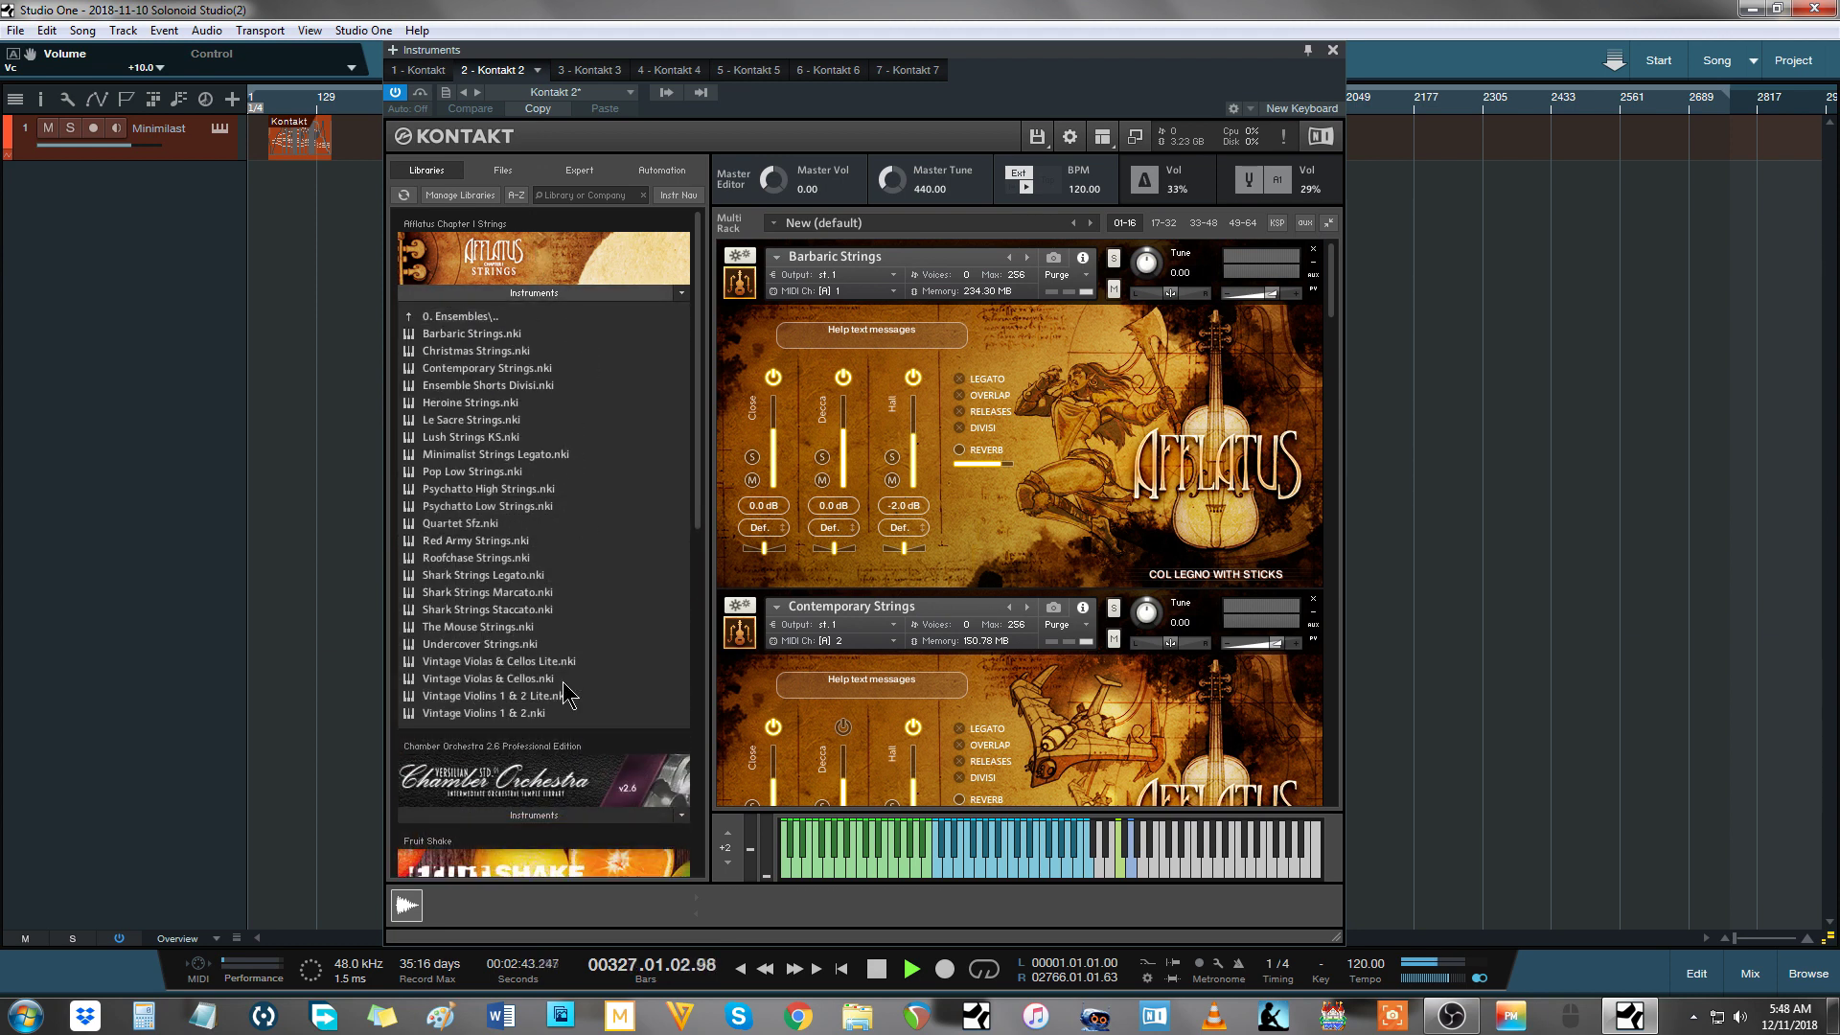
Step: Reduce Kontakt 2 to the compact view and audition its loaded patches from Barbaric Strings through Shark Strings Legato
left_click(1136, 139)
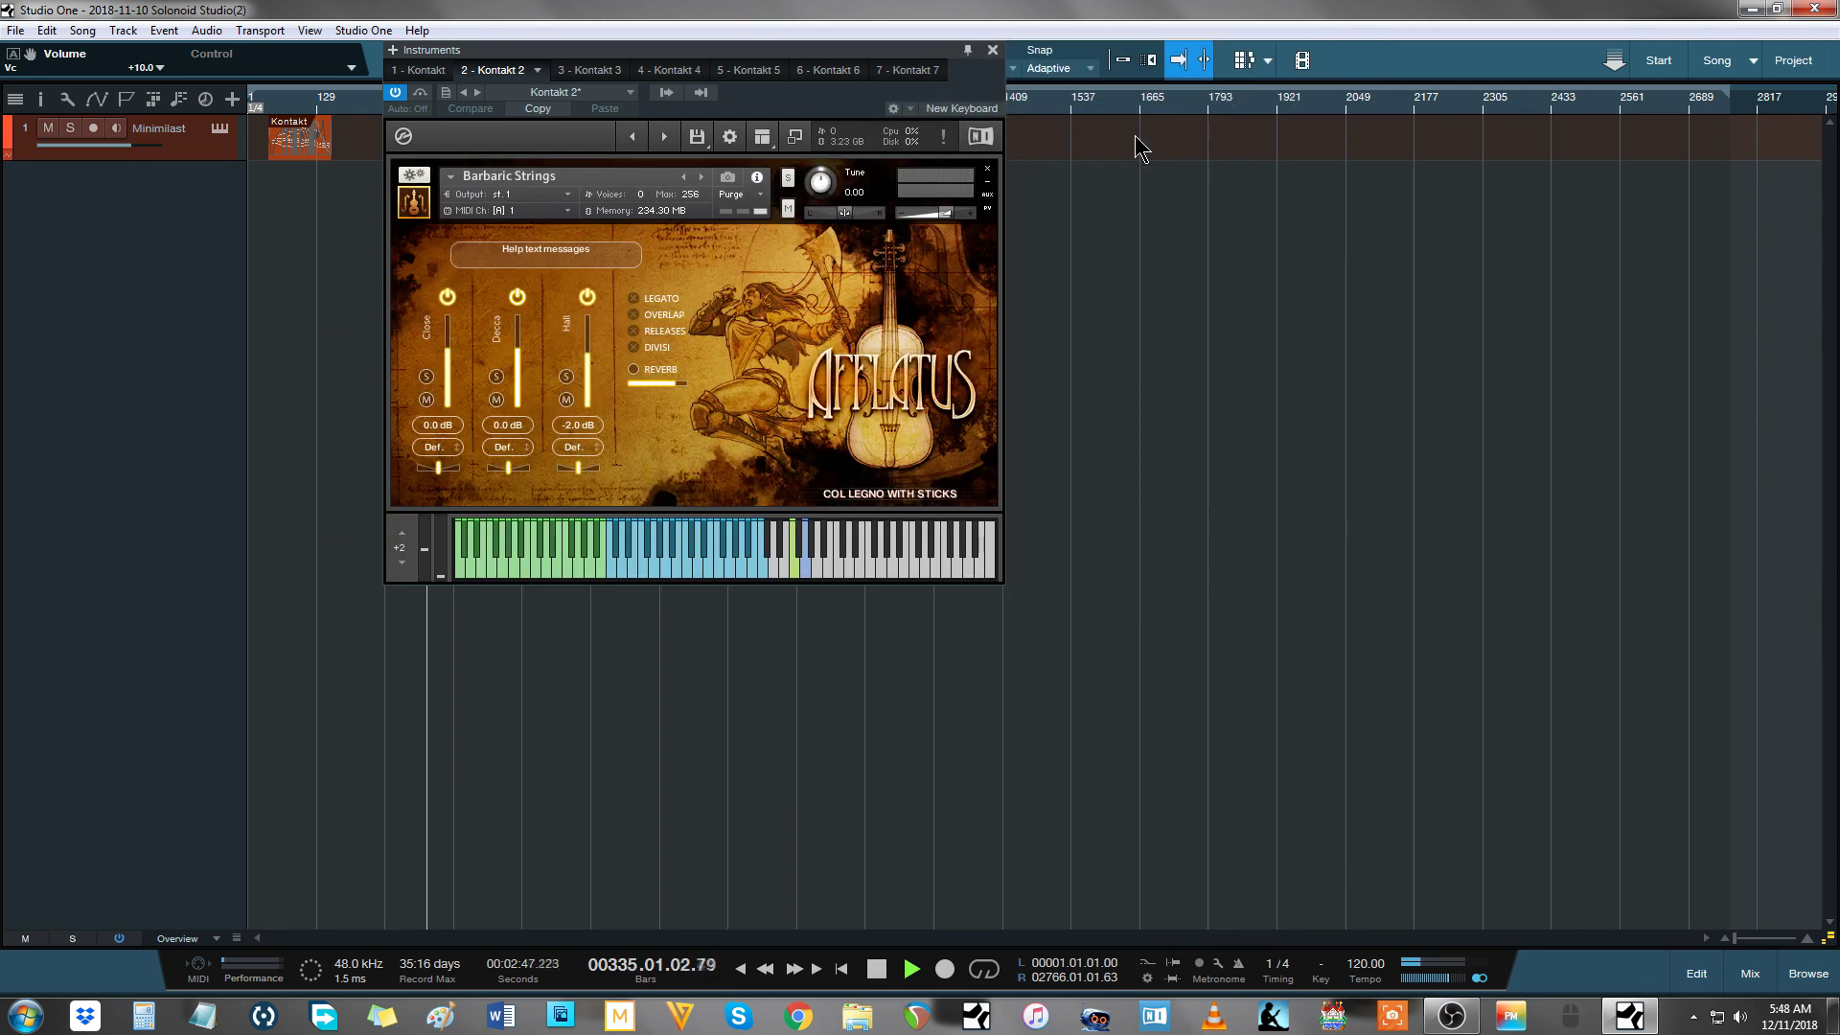
left_click(664, 135)
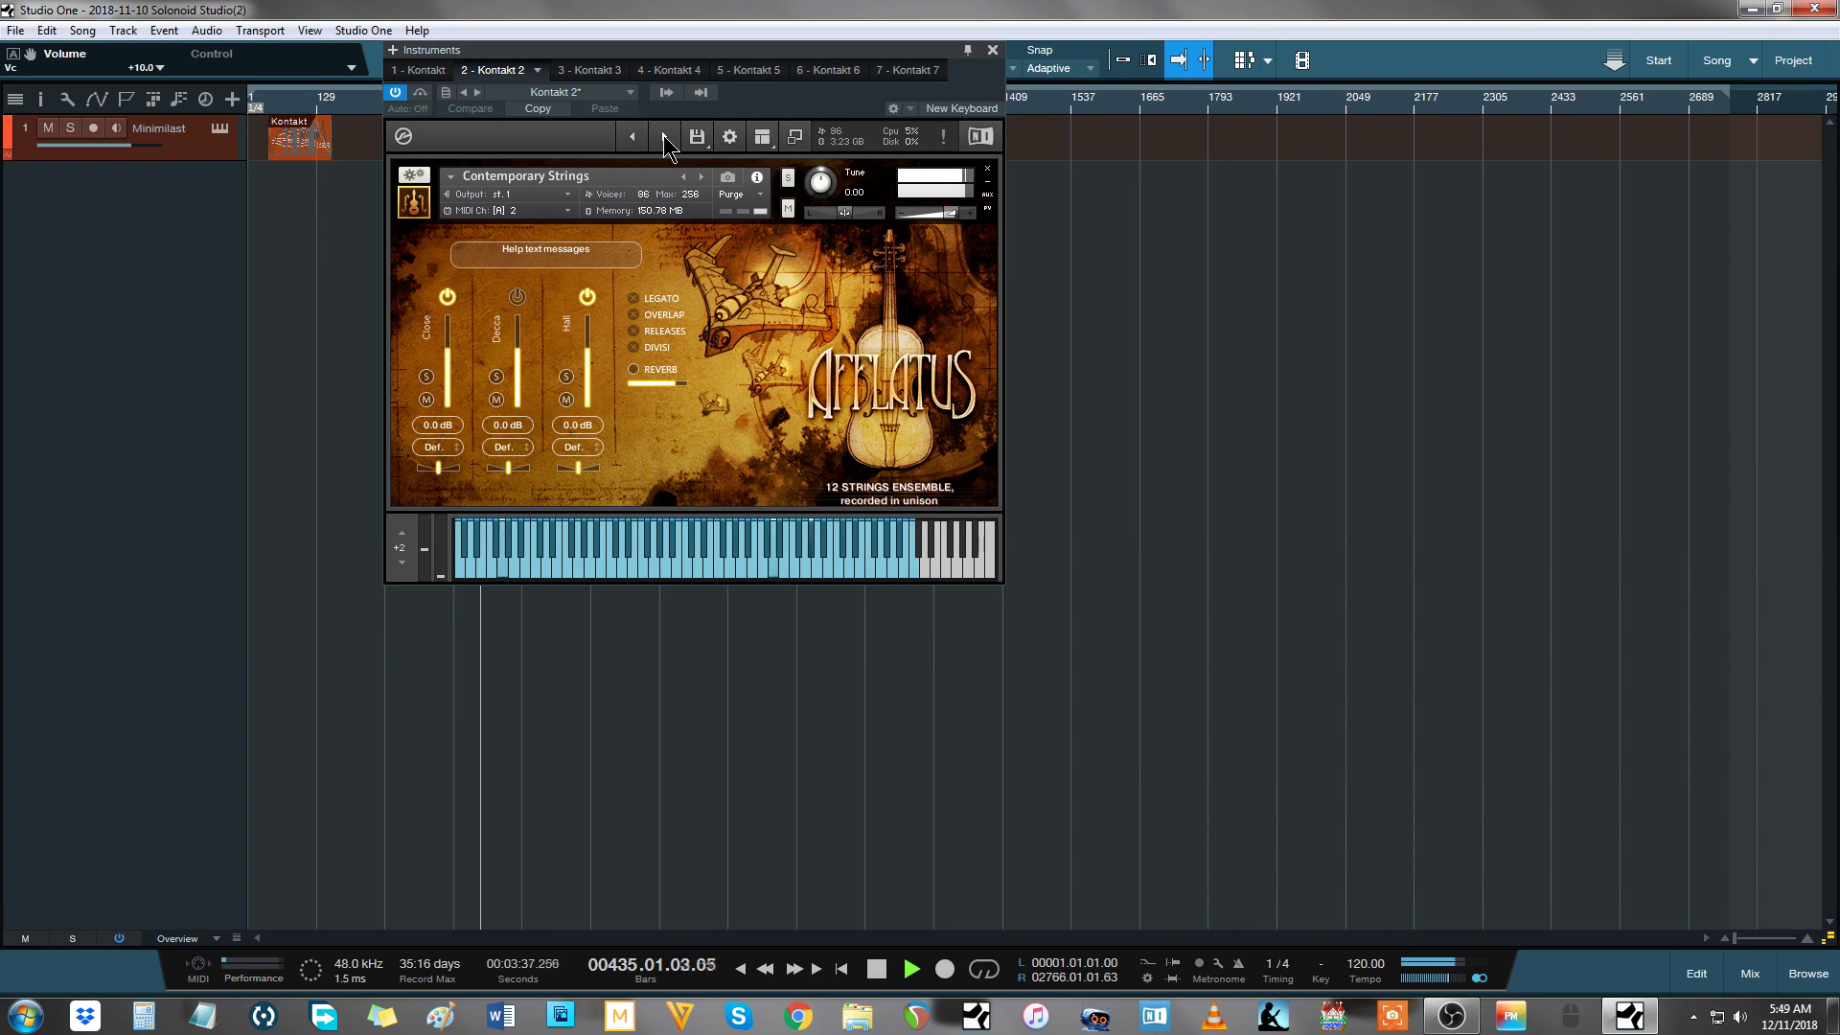
left_click(665, 139)
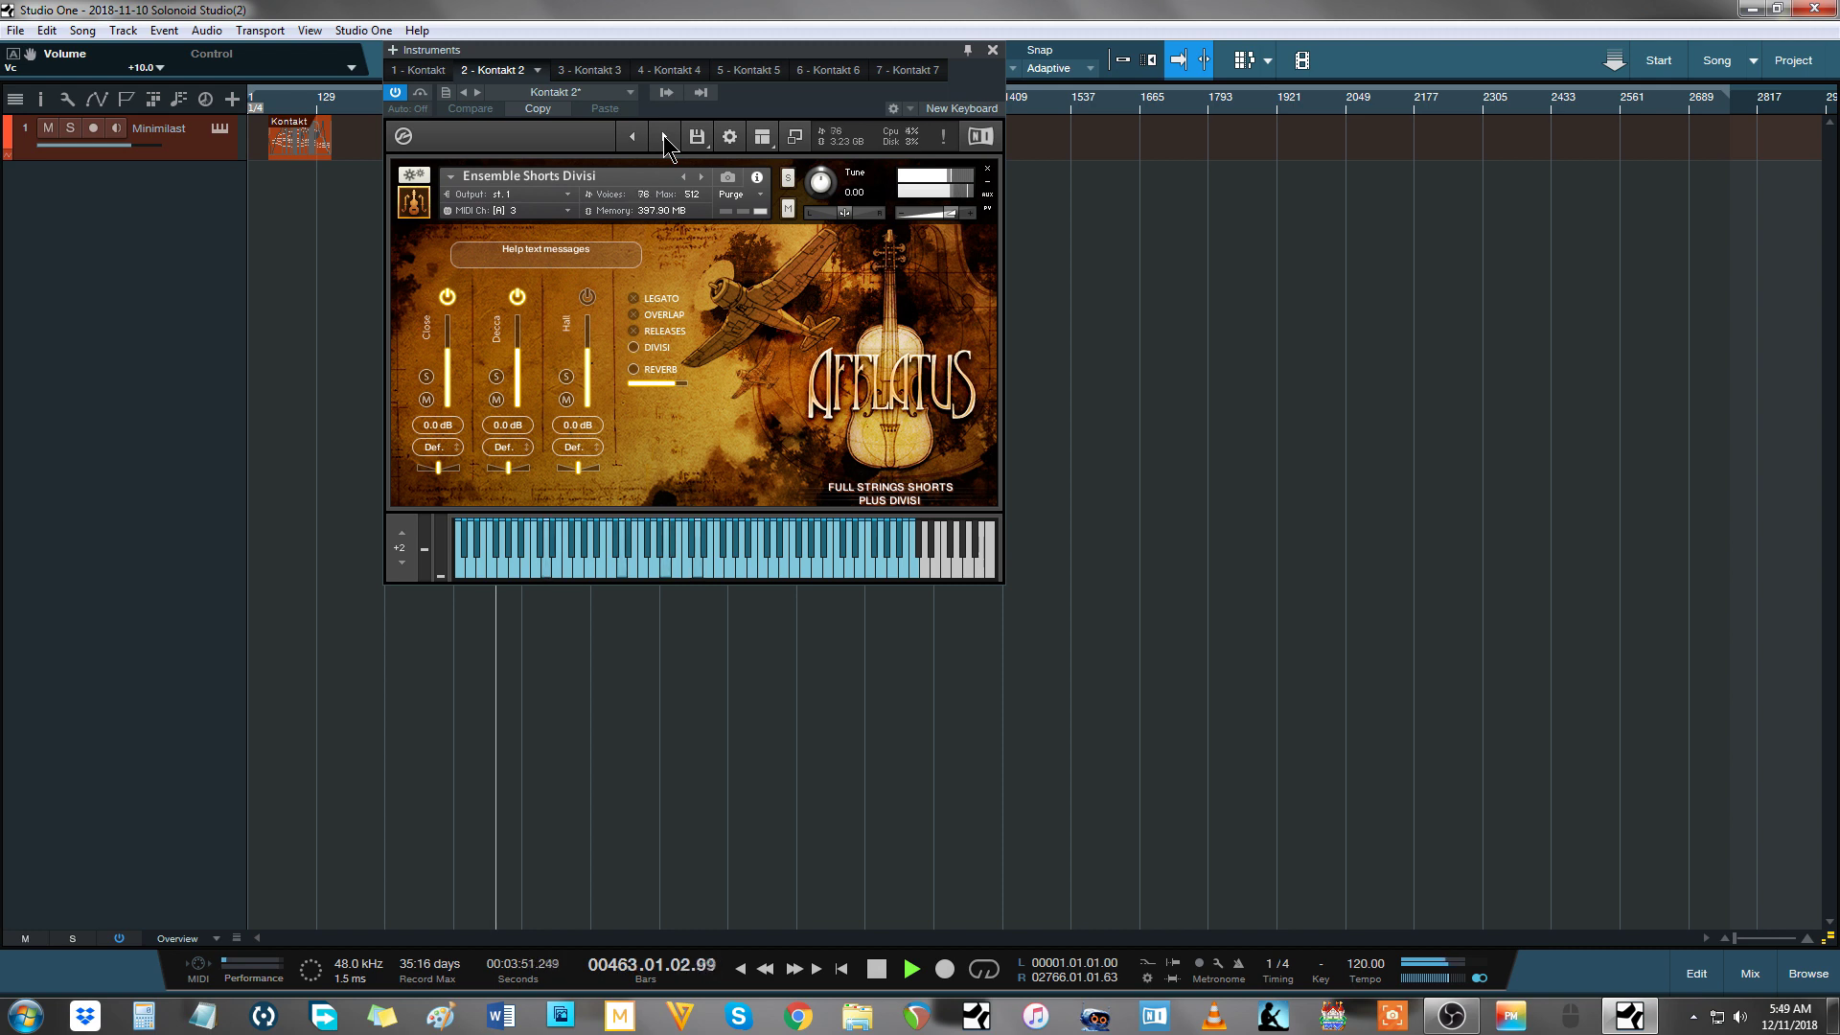
left_click(665, 139)
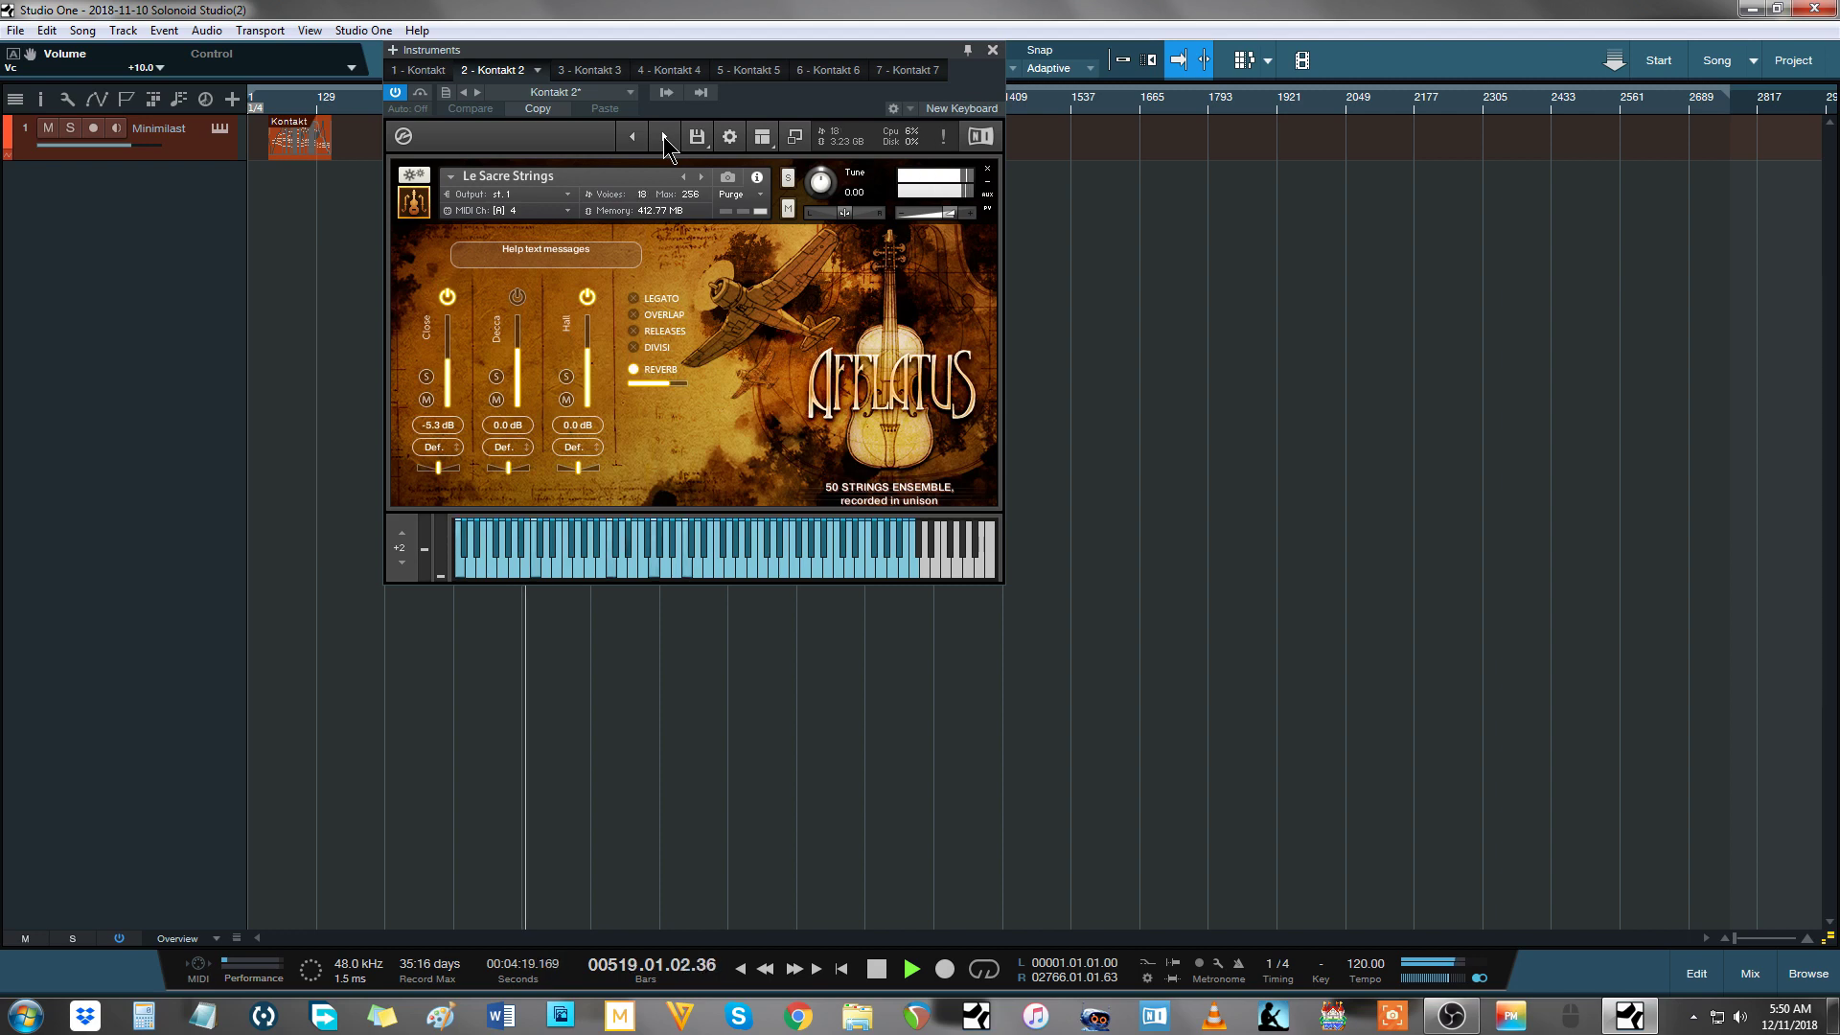
left_click(665, 141)
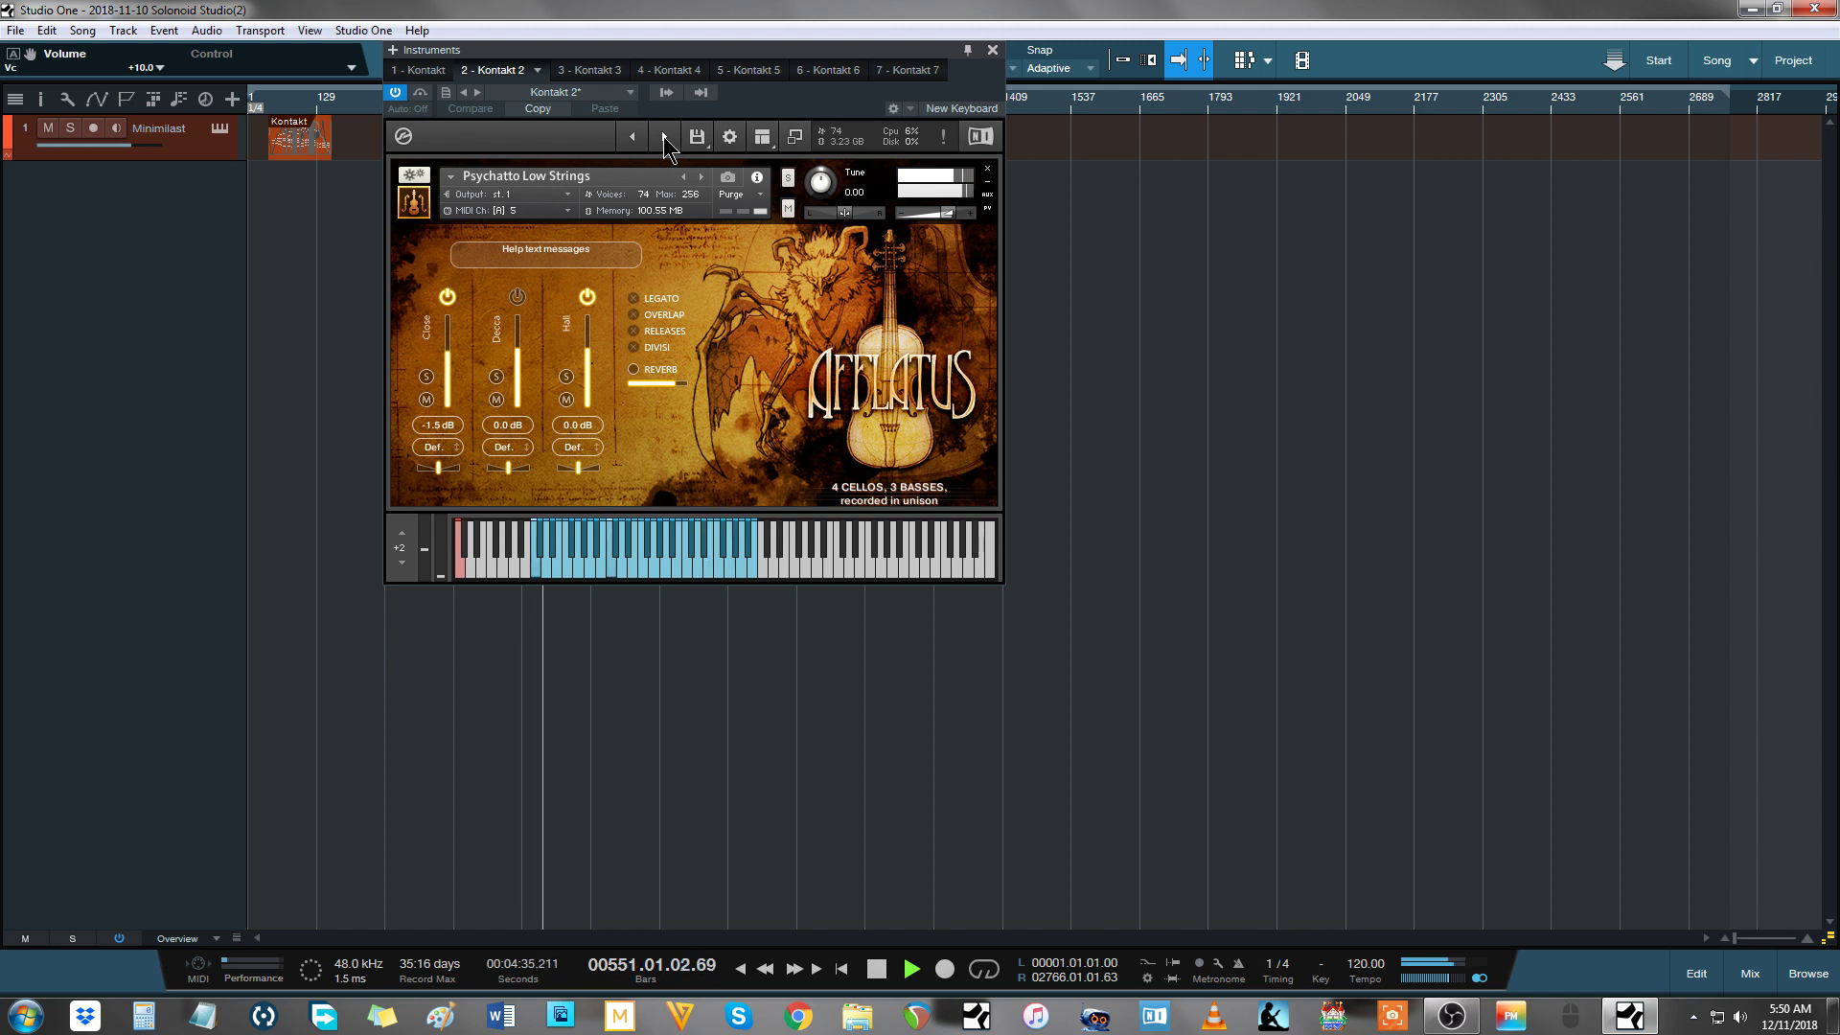
left_click(666, 144)
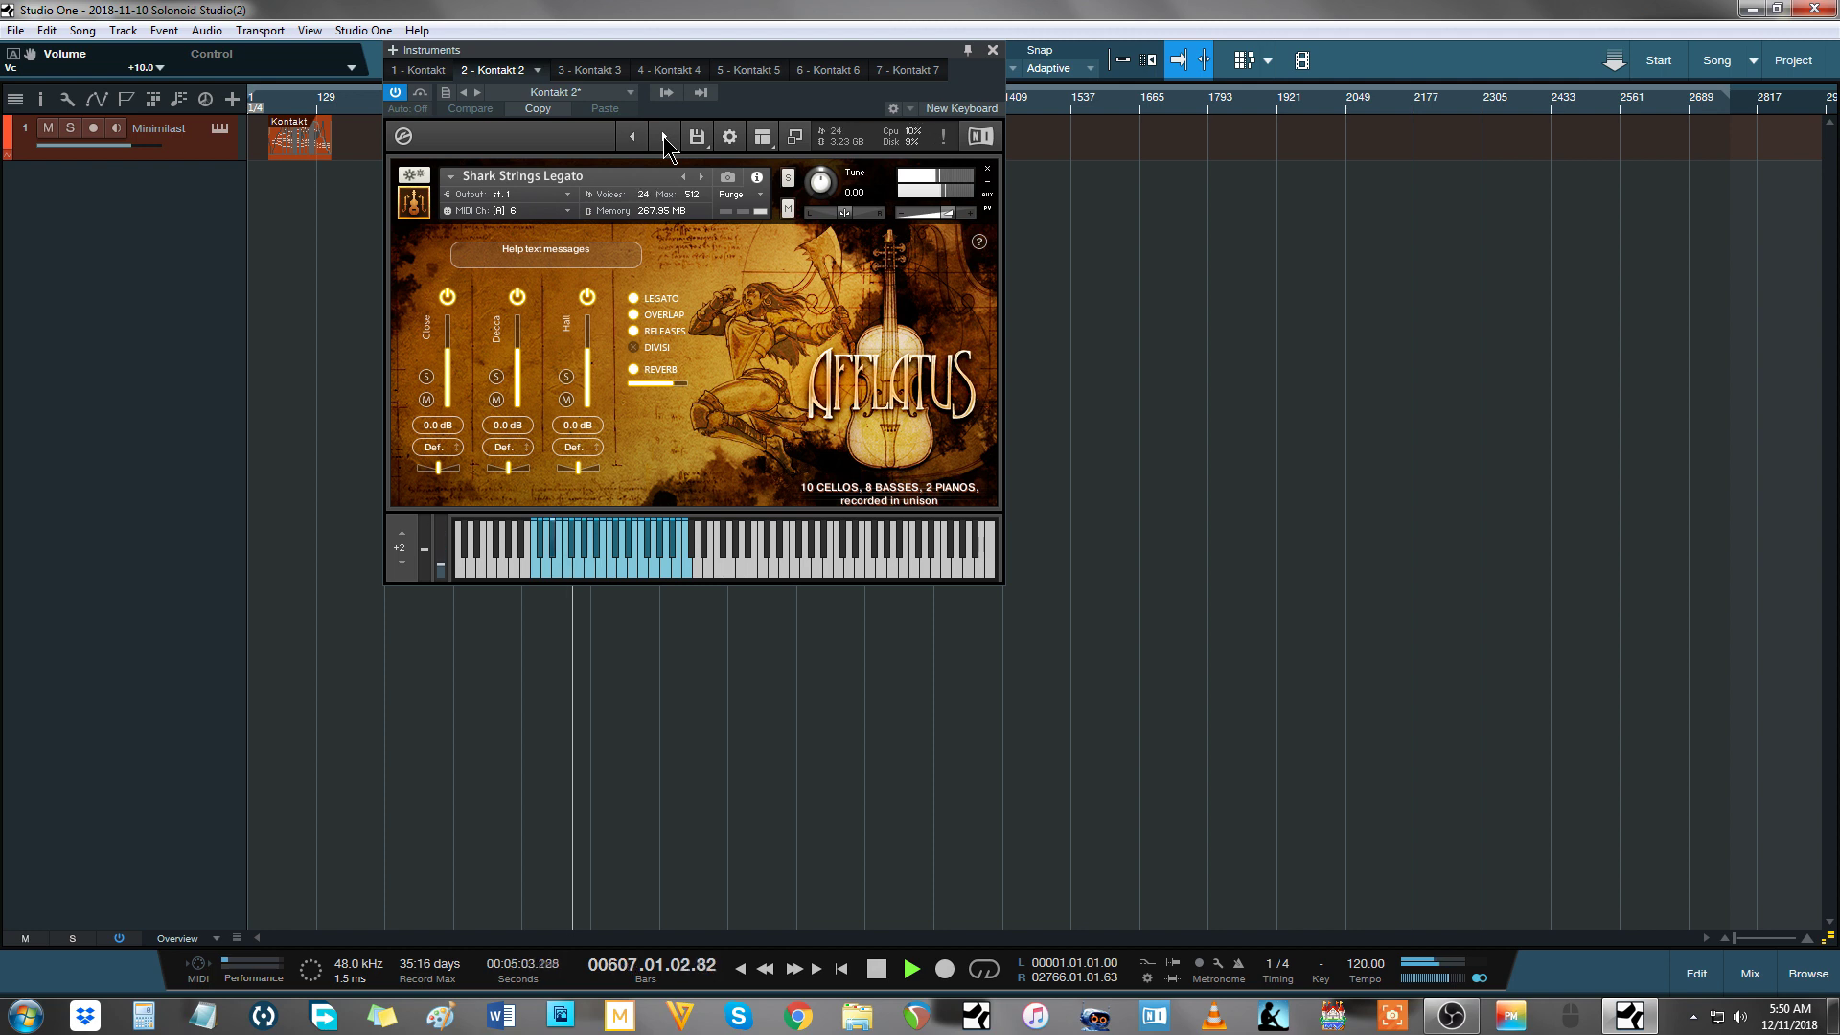
Step: Audition Christmas Strings, The Mouse Strings, Undercover Strings, Vintage Violas & Cellos and Vintage Violins 1 & 2 in turn
left_click(664, 137)
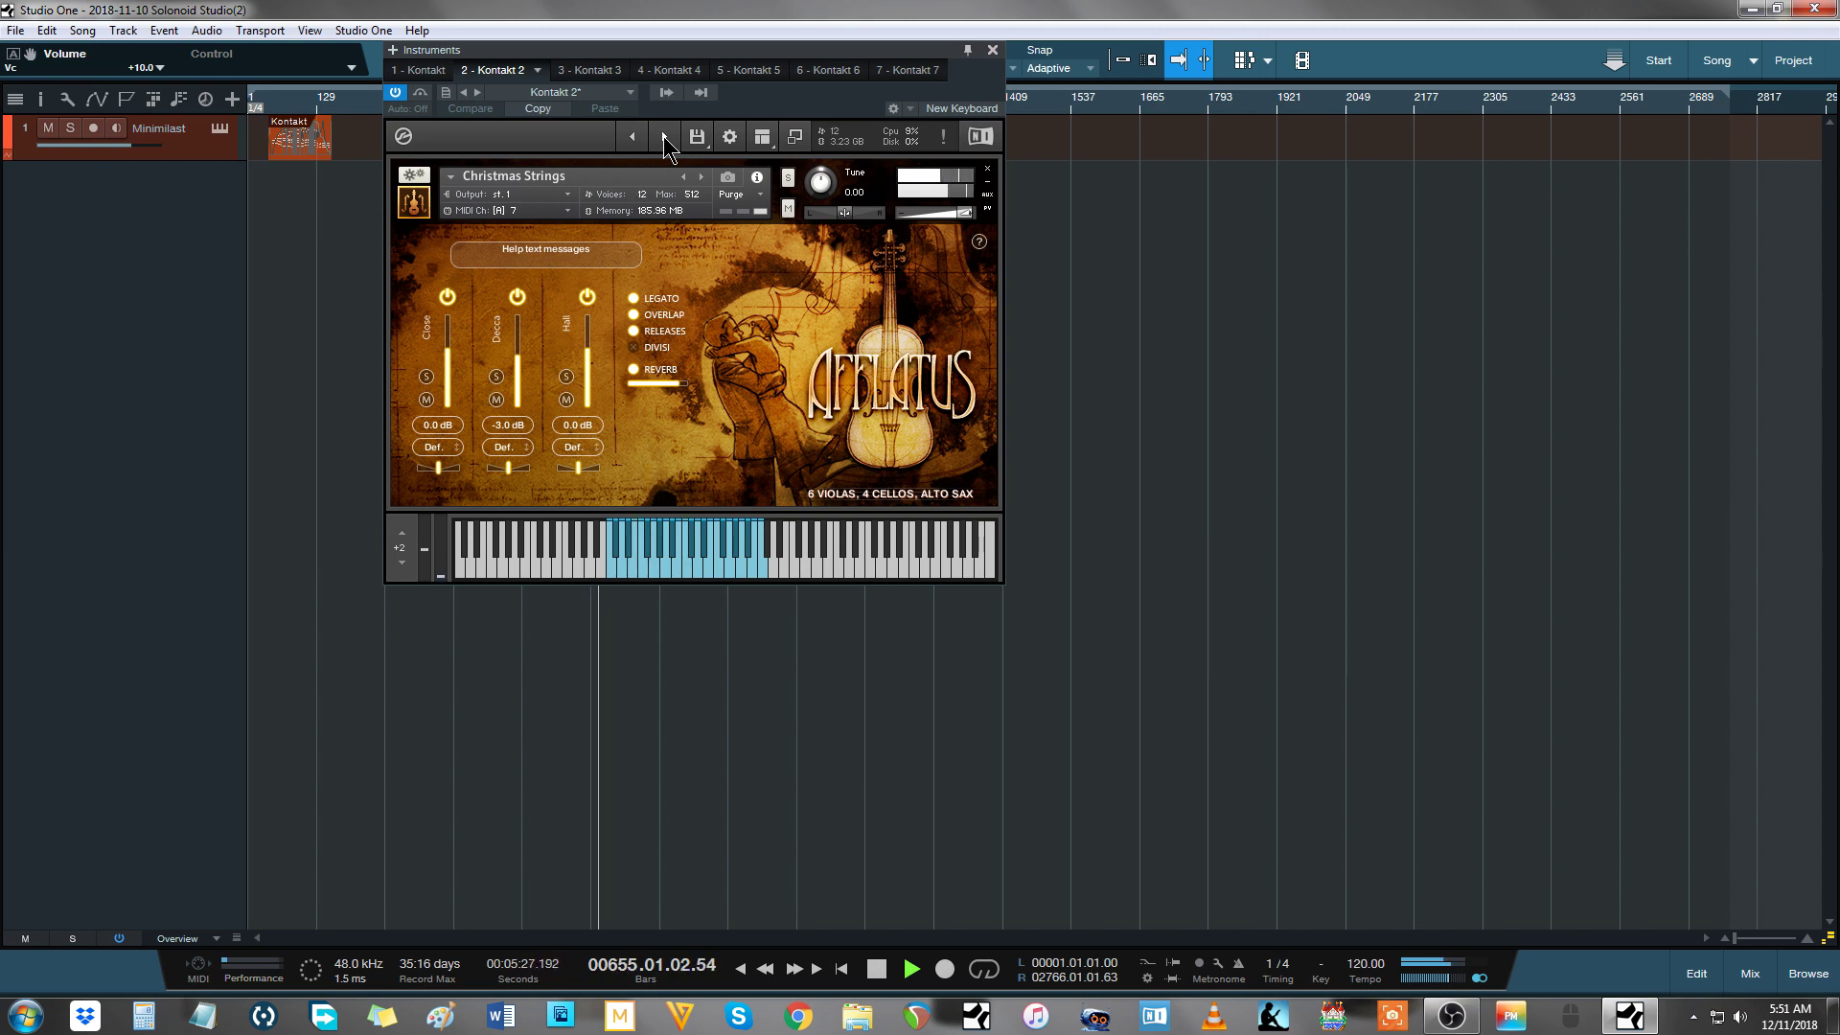
left_click(665, 139)
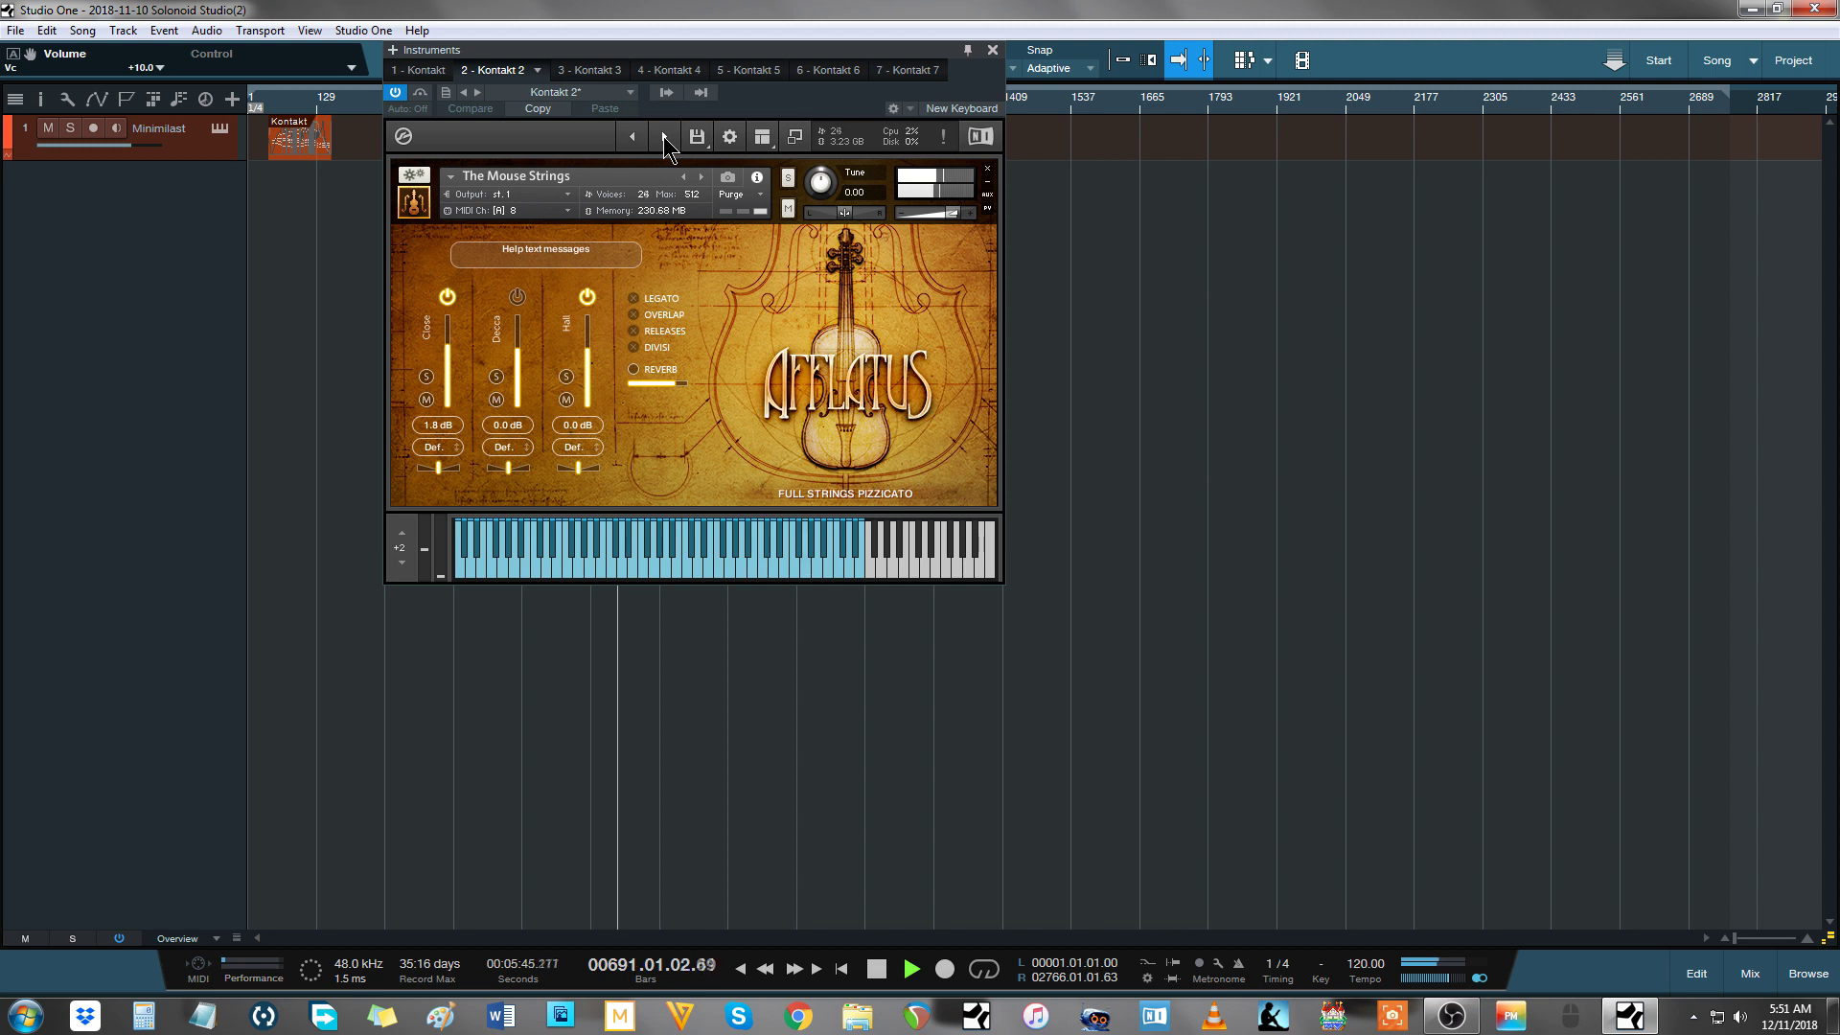
left_click(665, 137)
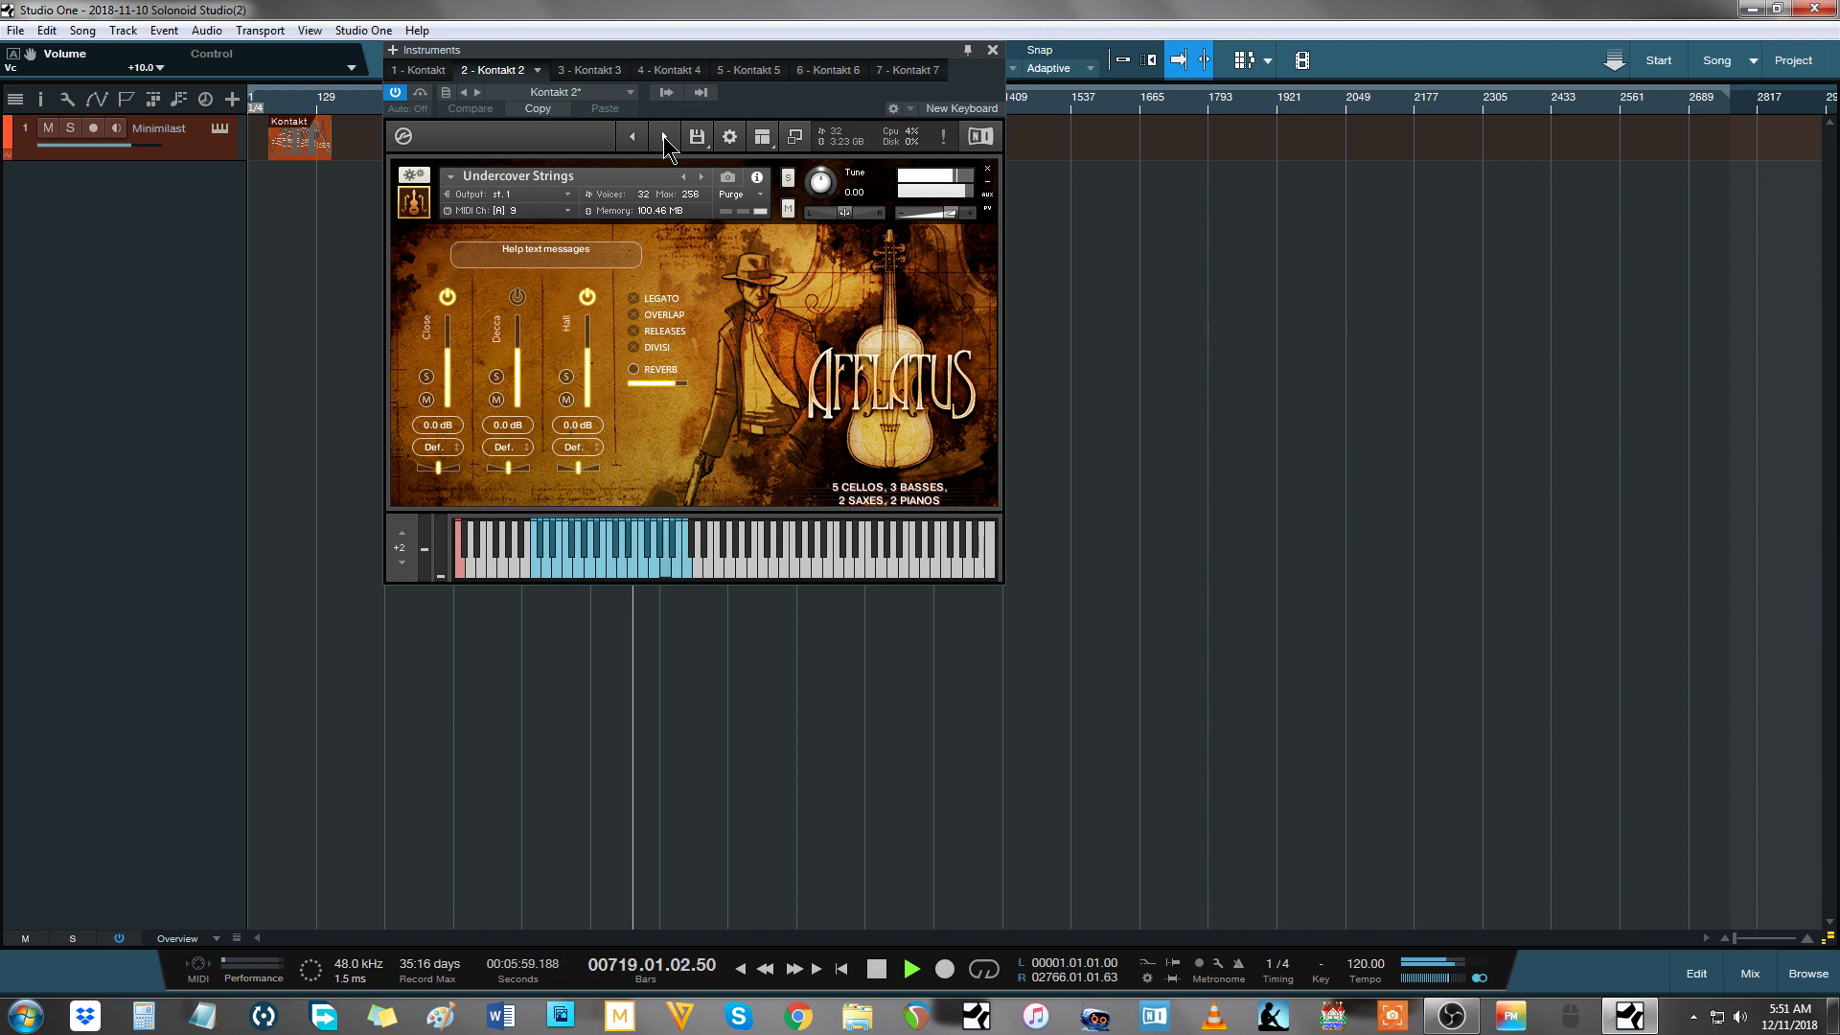
left_click(665, 137)
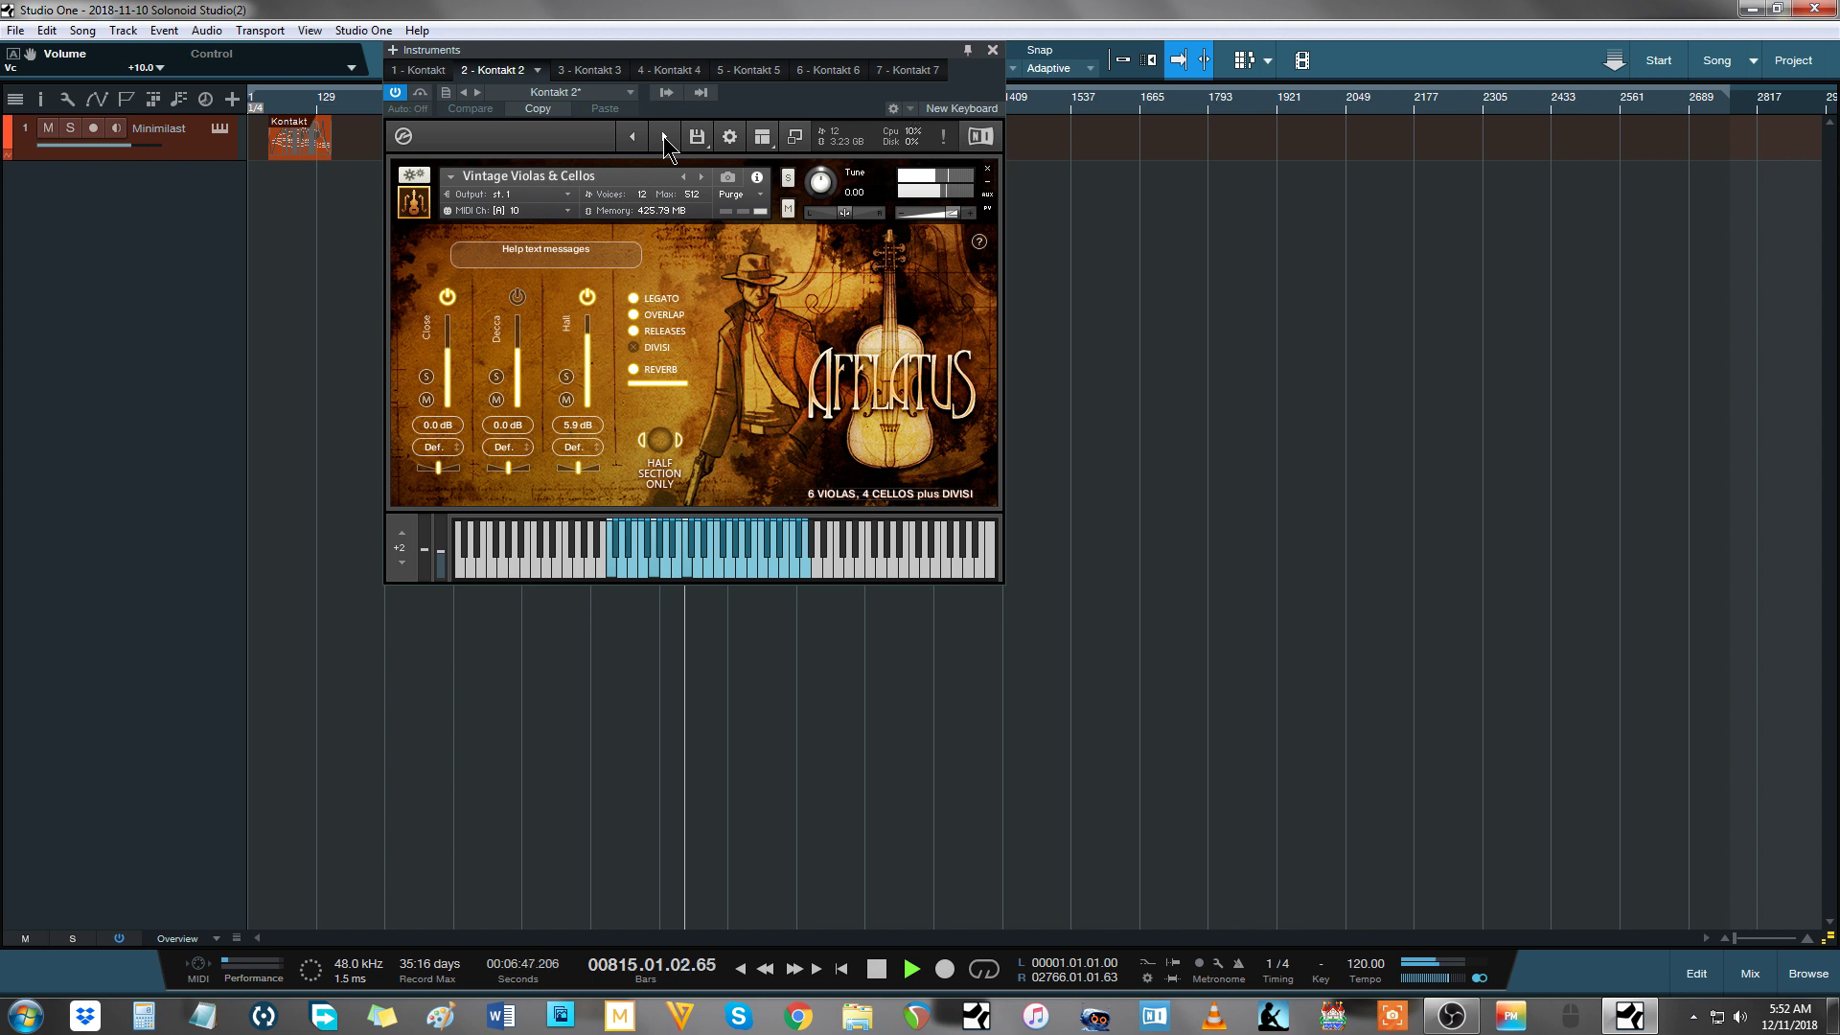
left_click(665, 137)
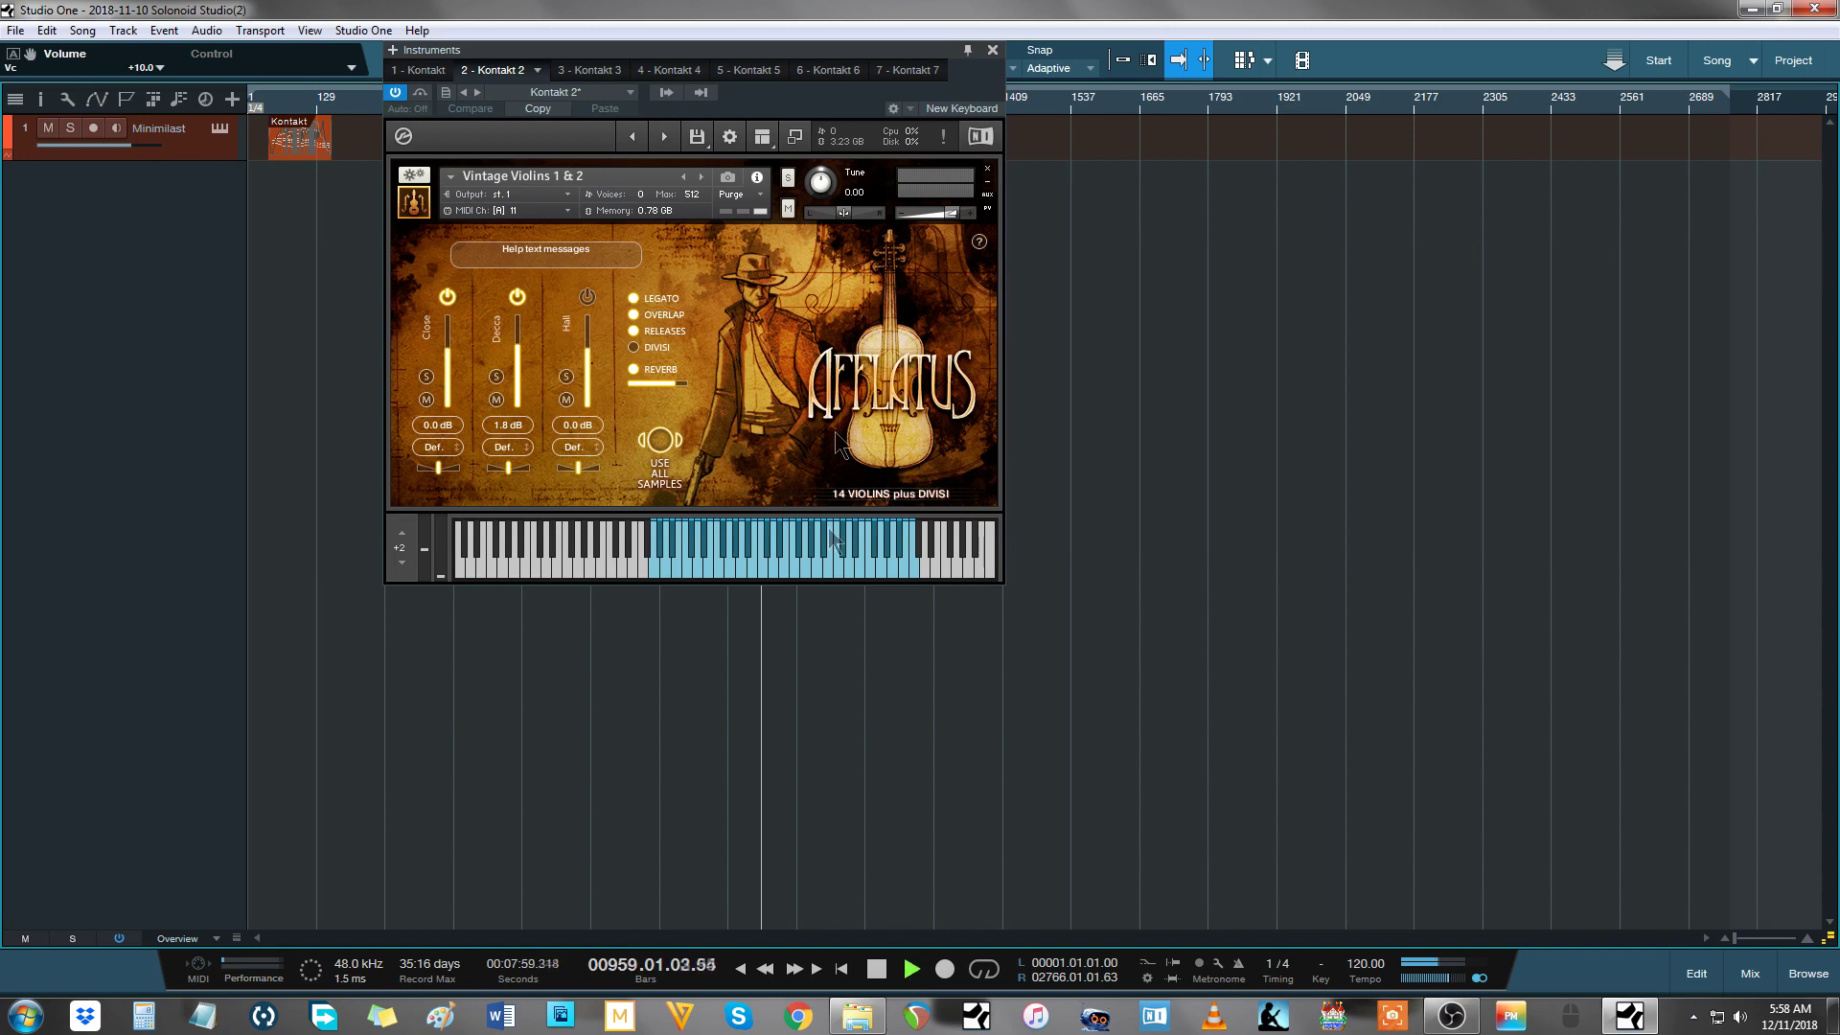
Step: Restore the full Kontakt 2 view and review the Afflatus Ensembles patch list, collapsing it when done
left_click(795, 136)
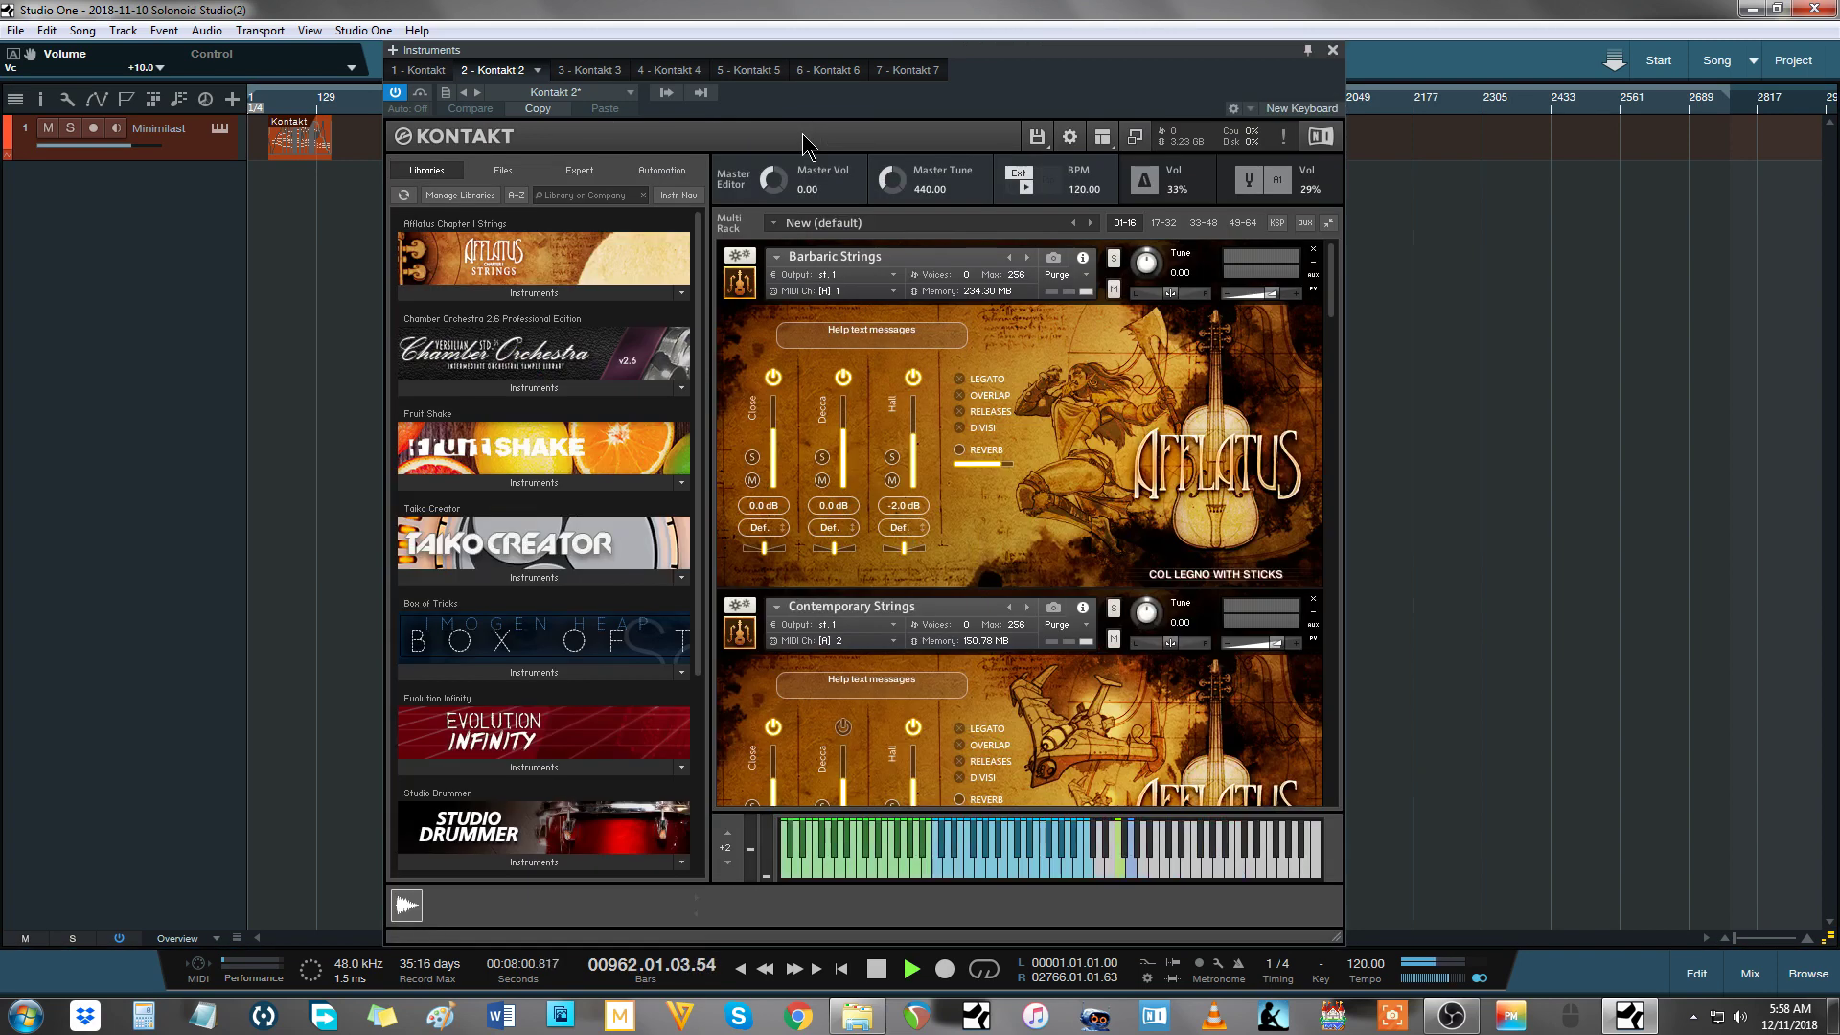
left_click(551, 294)
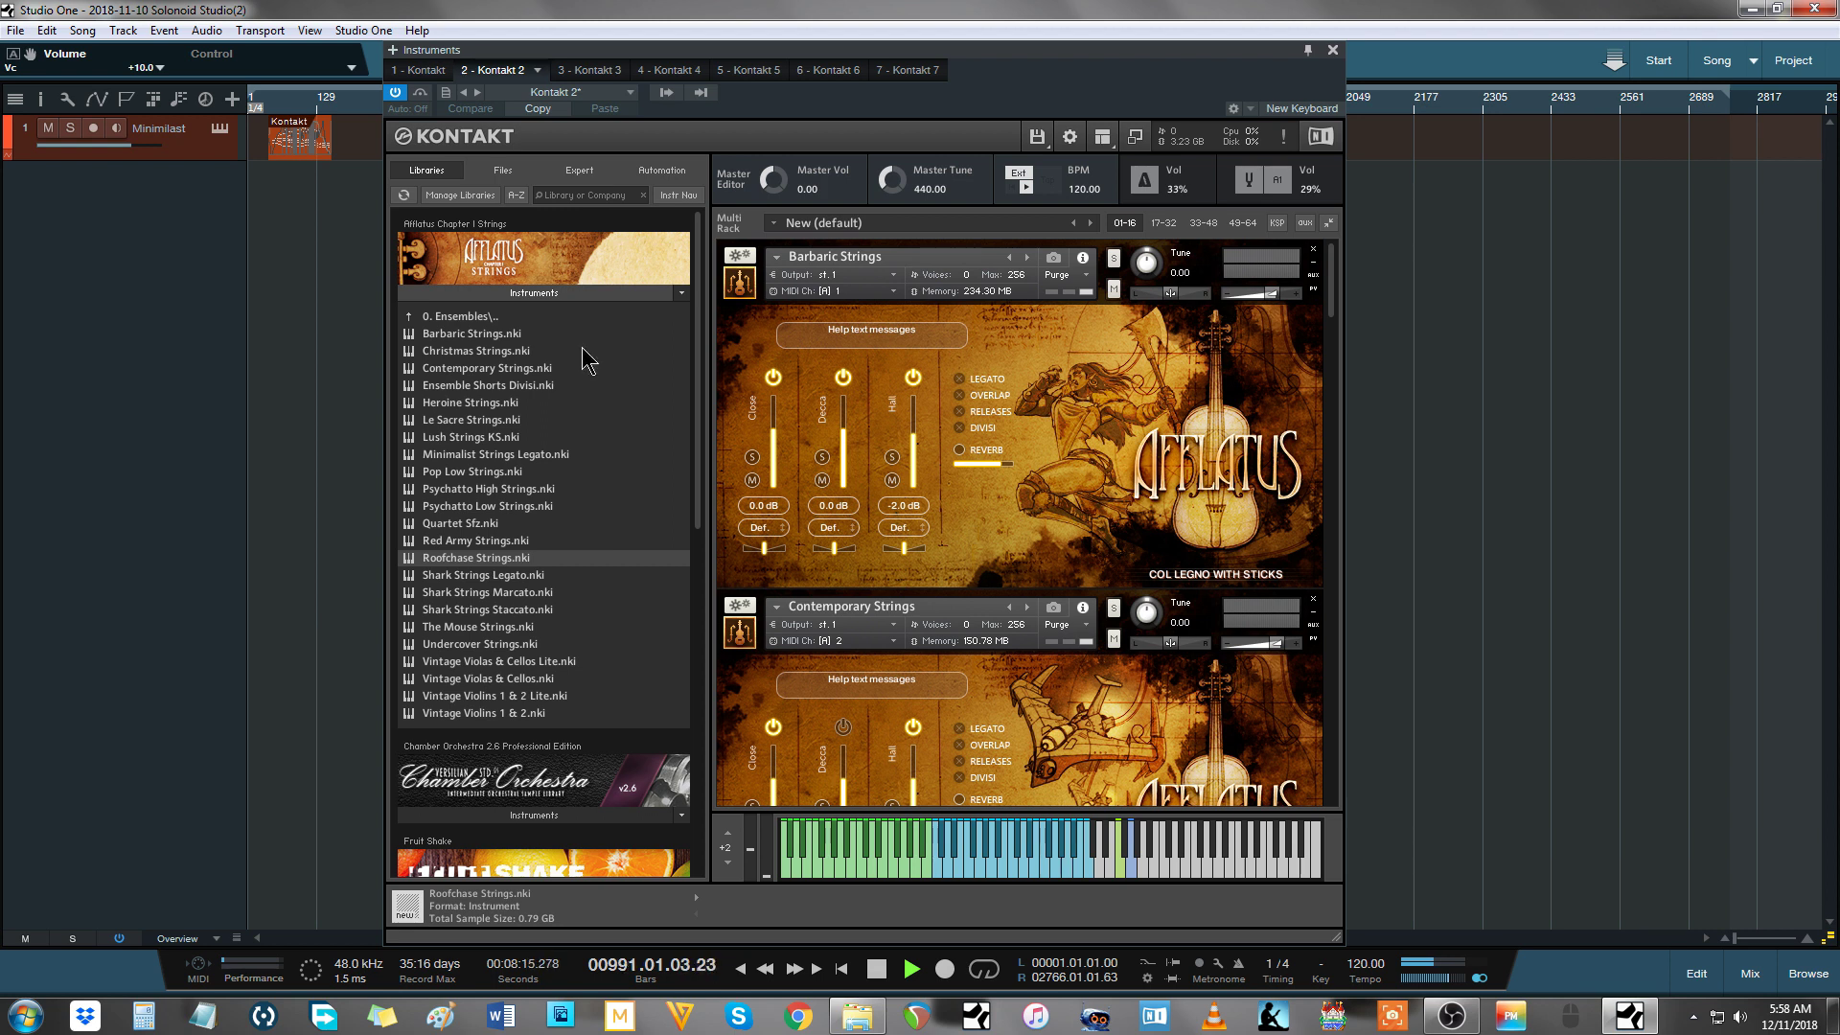
left_click(554, 293)
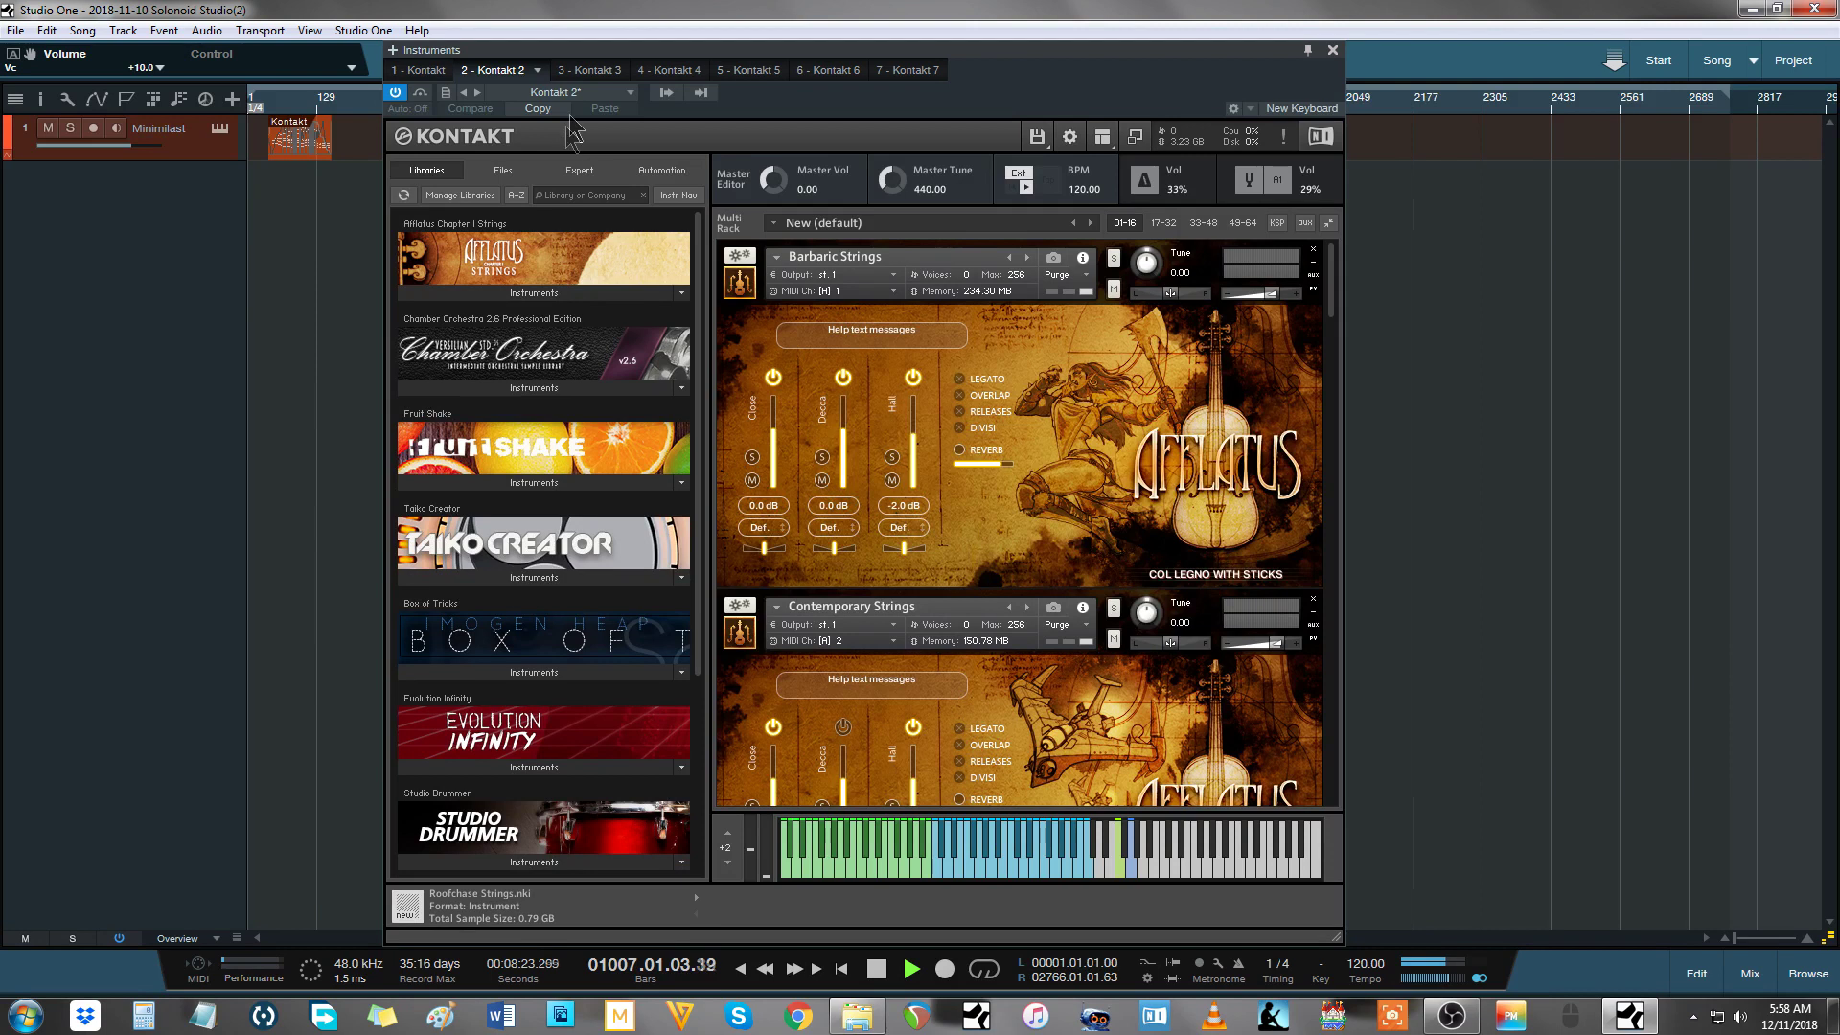
Step: Switch to the Kontakt 3 instance and display the Afflatus library's top-level section folders
left_click(594, 73)
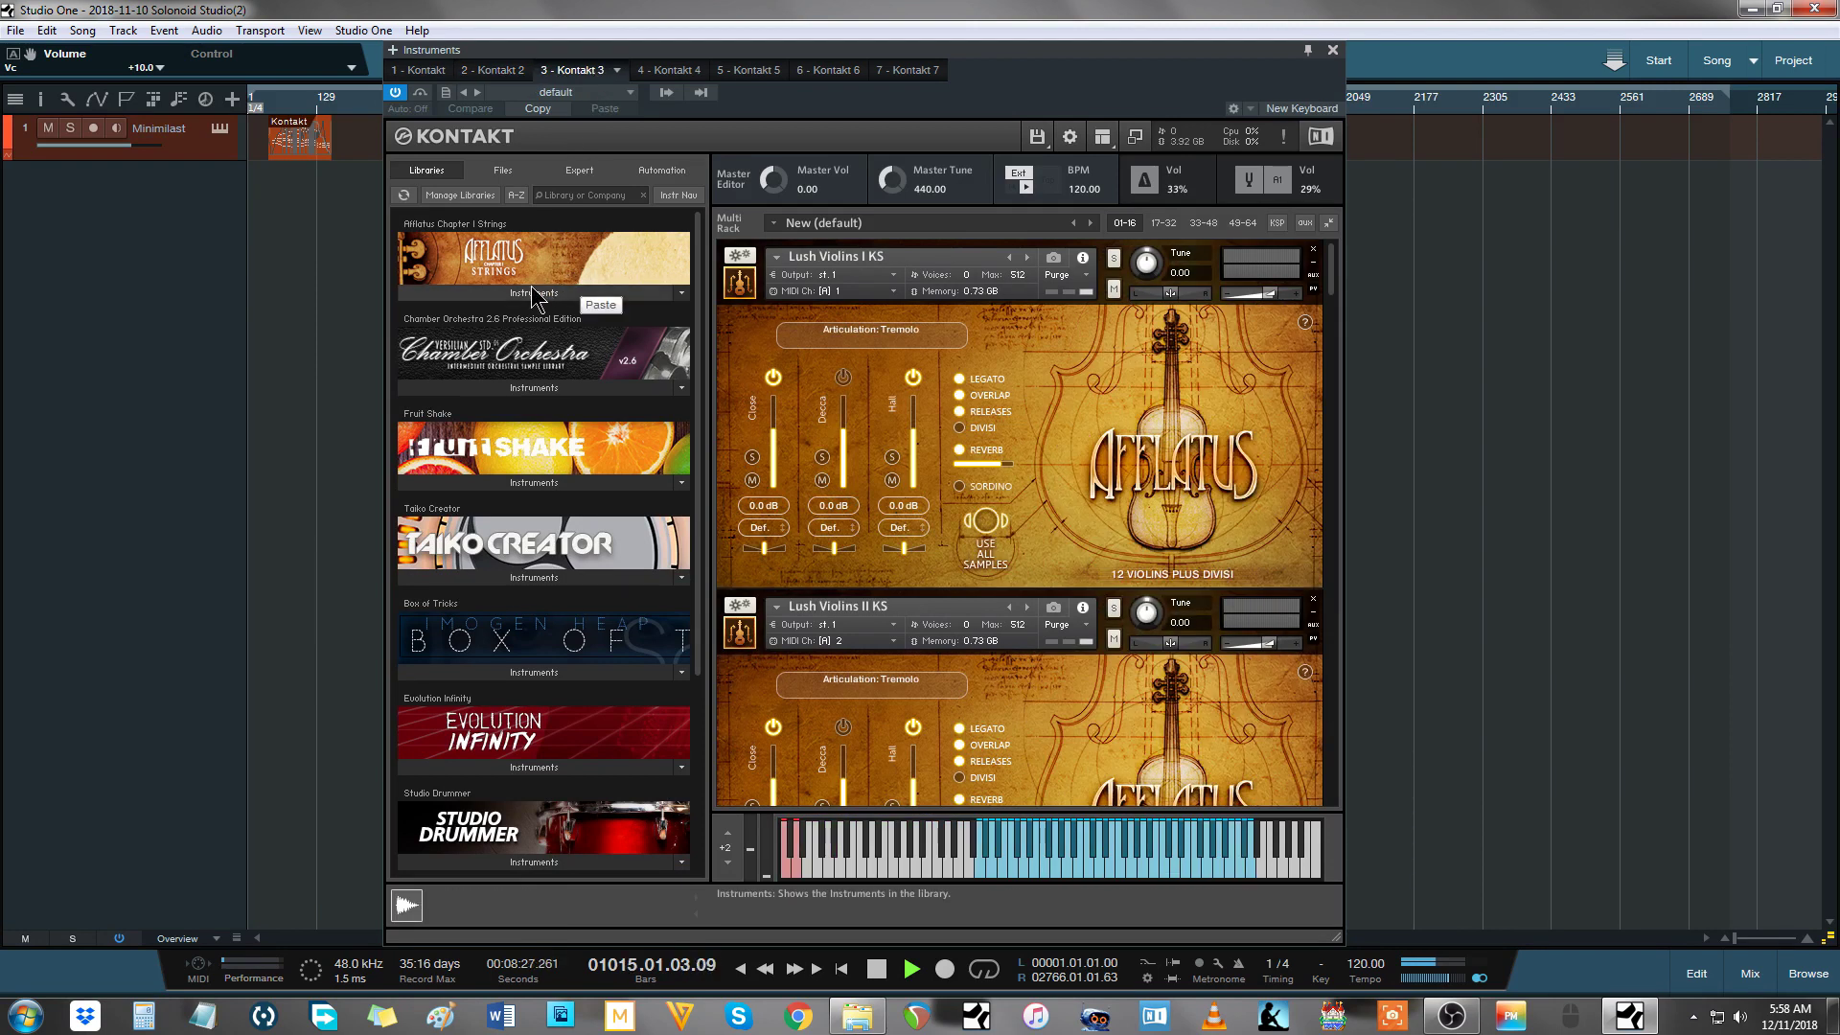
left_click(534, 293)
left_click(504, 316)
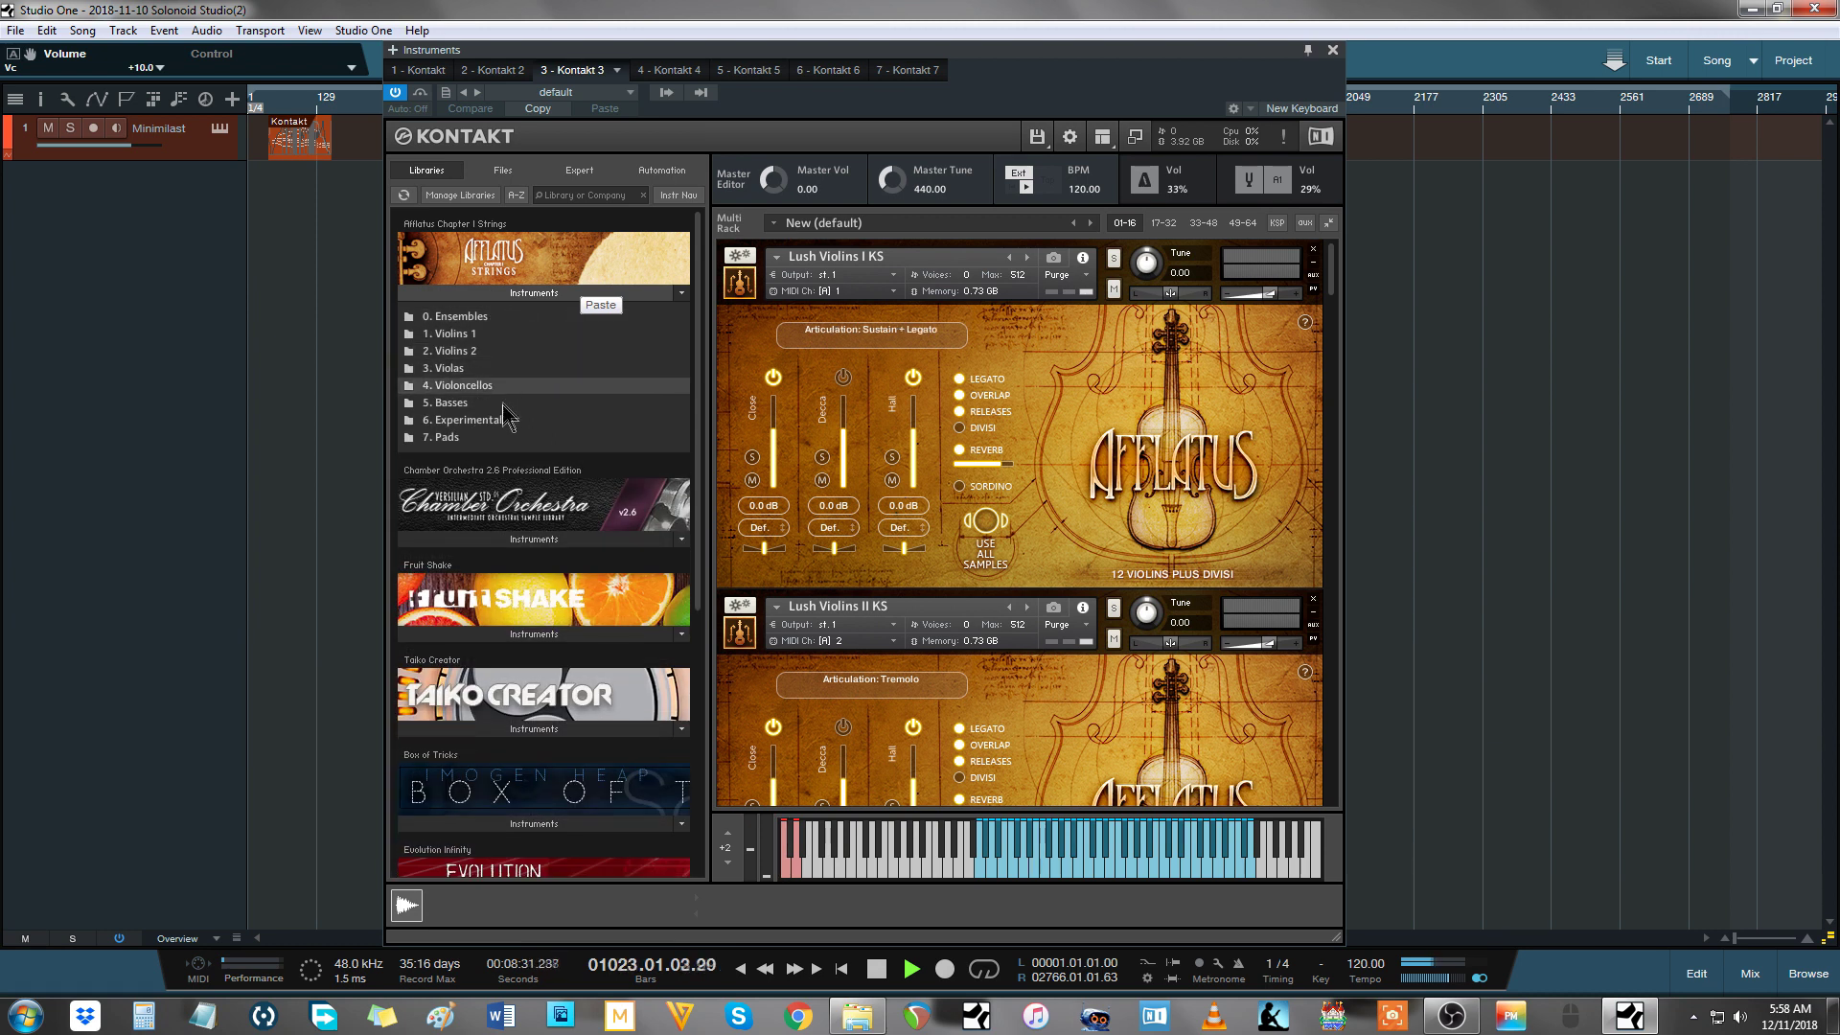
Step: Reduce Kontakt 3 to the compact view and audition Lush Violins I KS, Lush Violins II KS and Lush Violas KS
left_click(1134, 137)
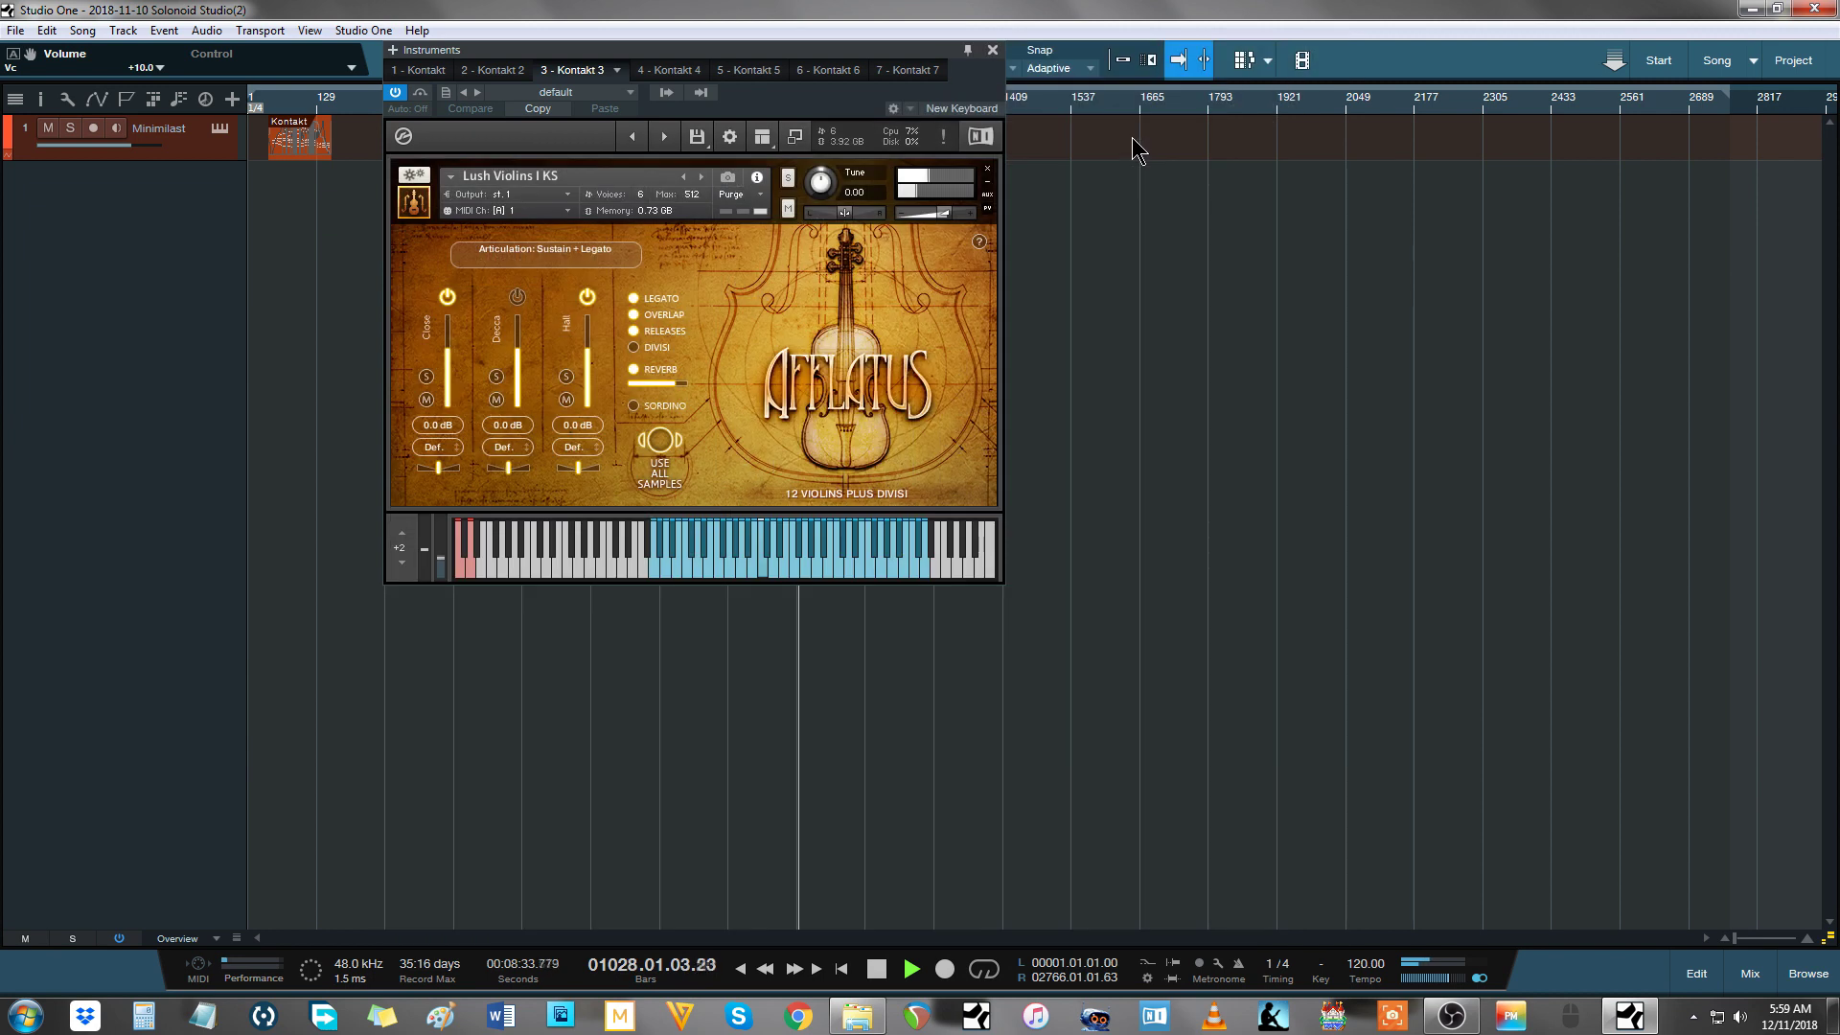
left_click(664, 136)
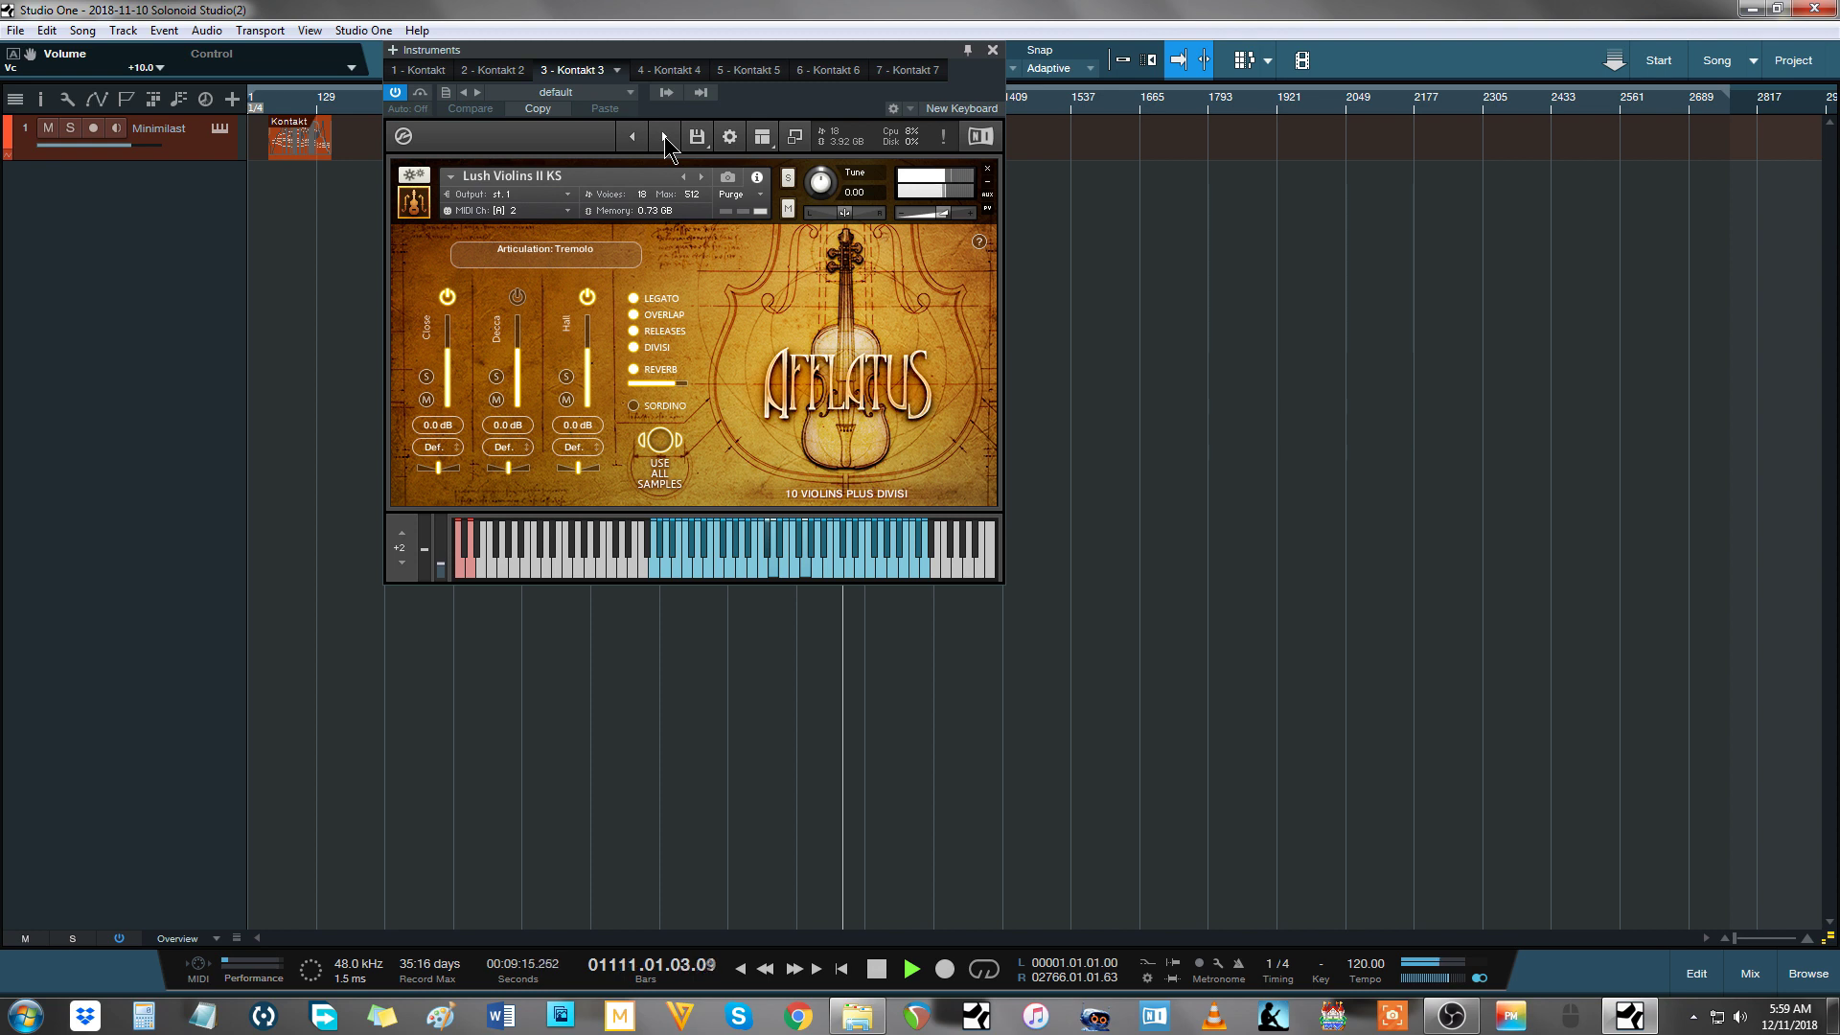
left_click(664, 136)
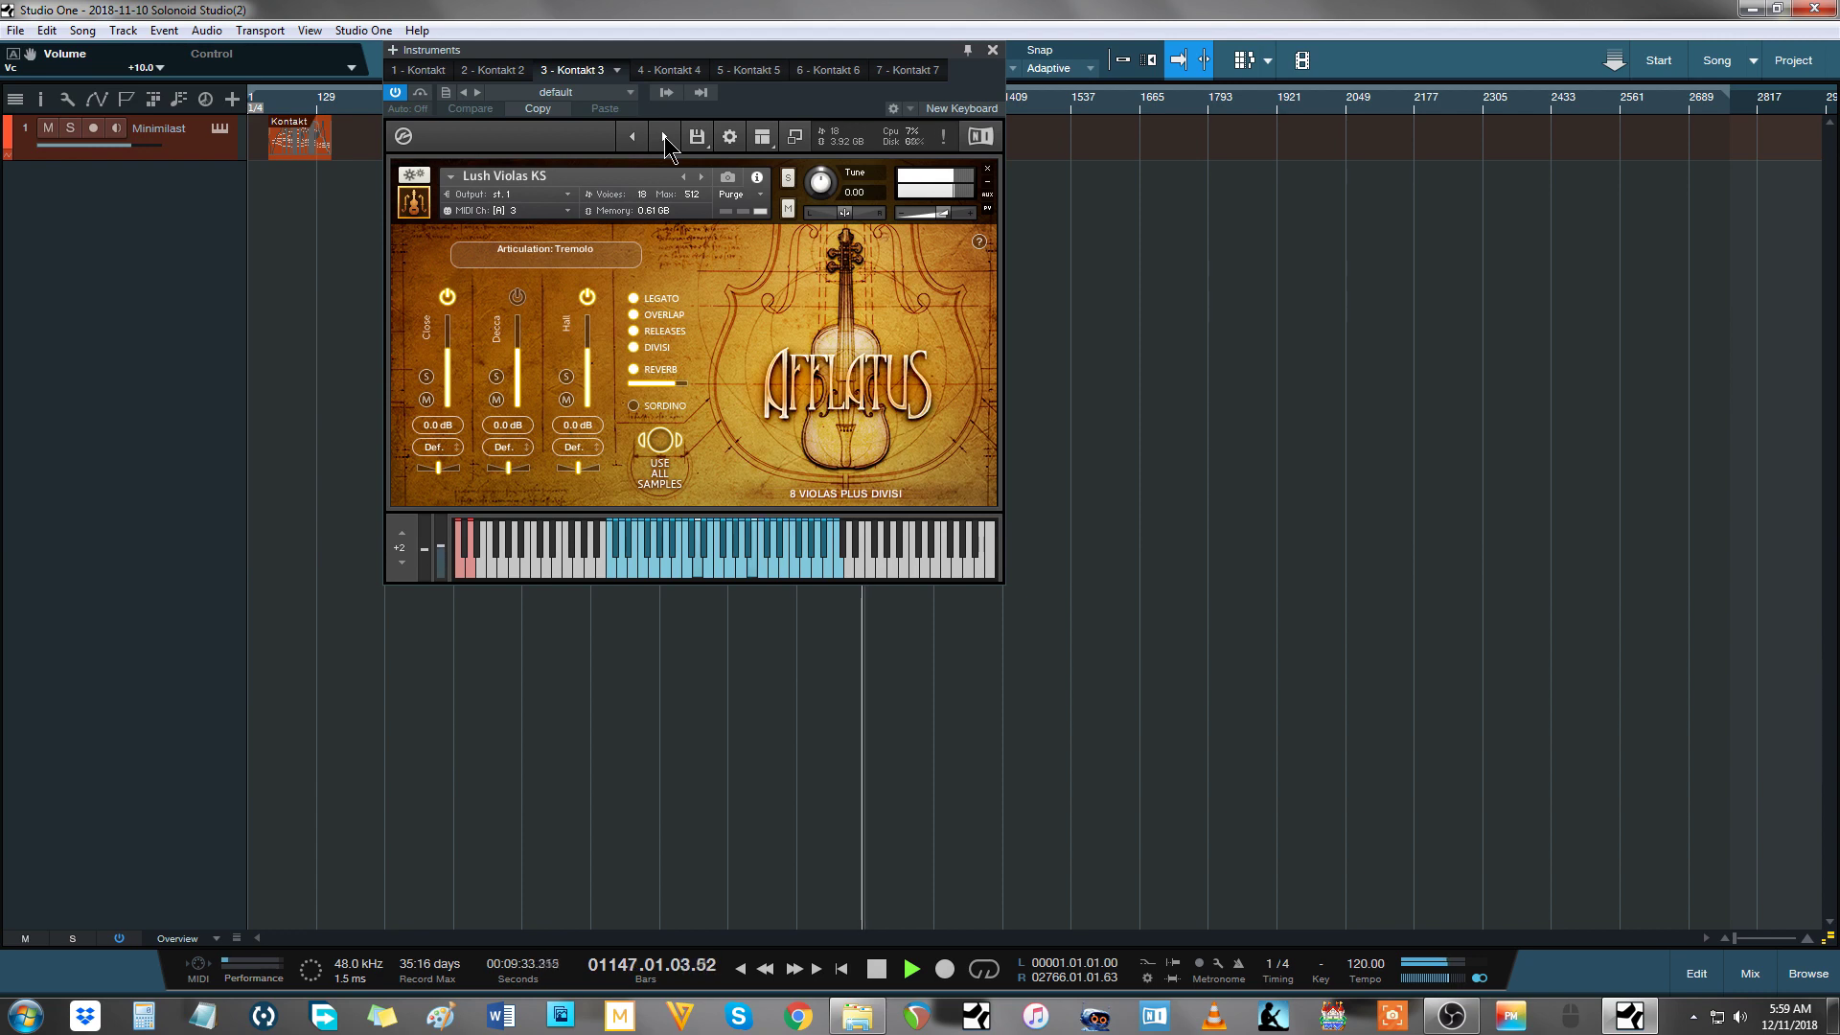
Step: Audition Lush Cellos KS, Lush Basses KS and the Impressionist Violins I, Violins II, Violas and Cellos patches in turn
left_click(664, 136)
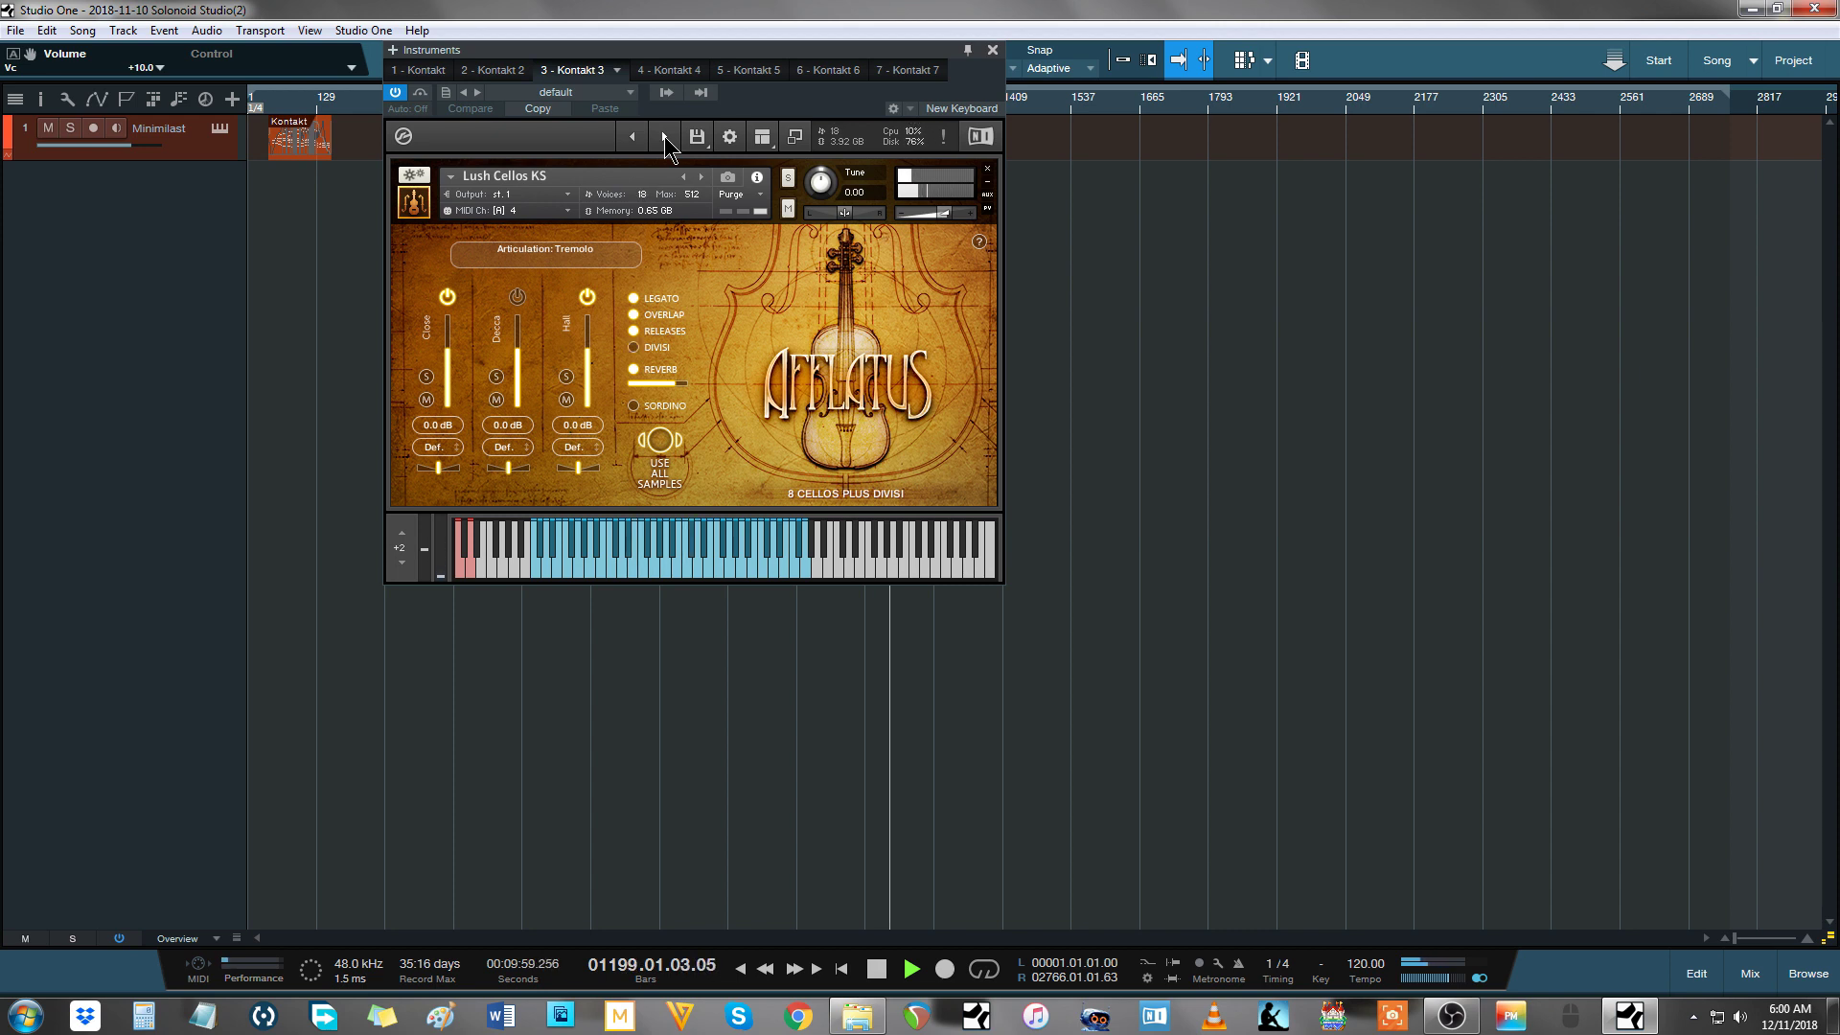
left_click(664, 137)
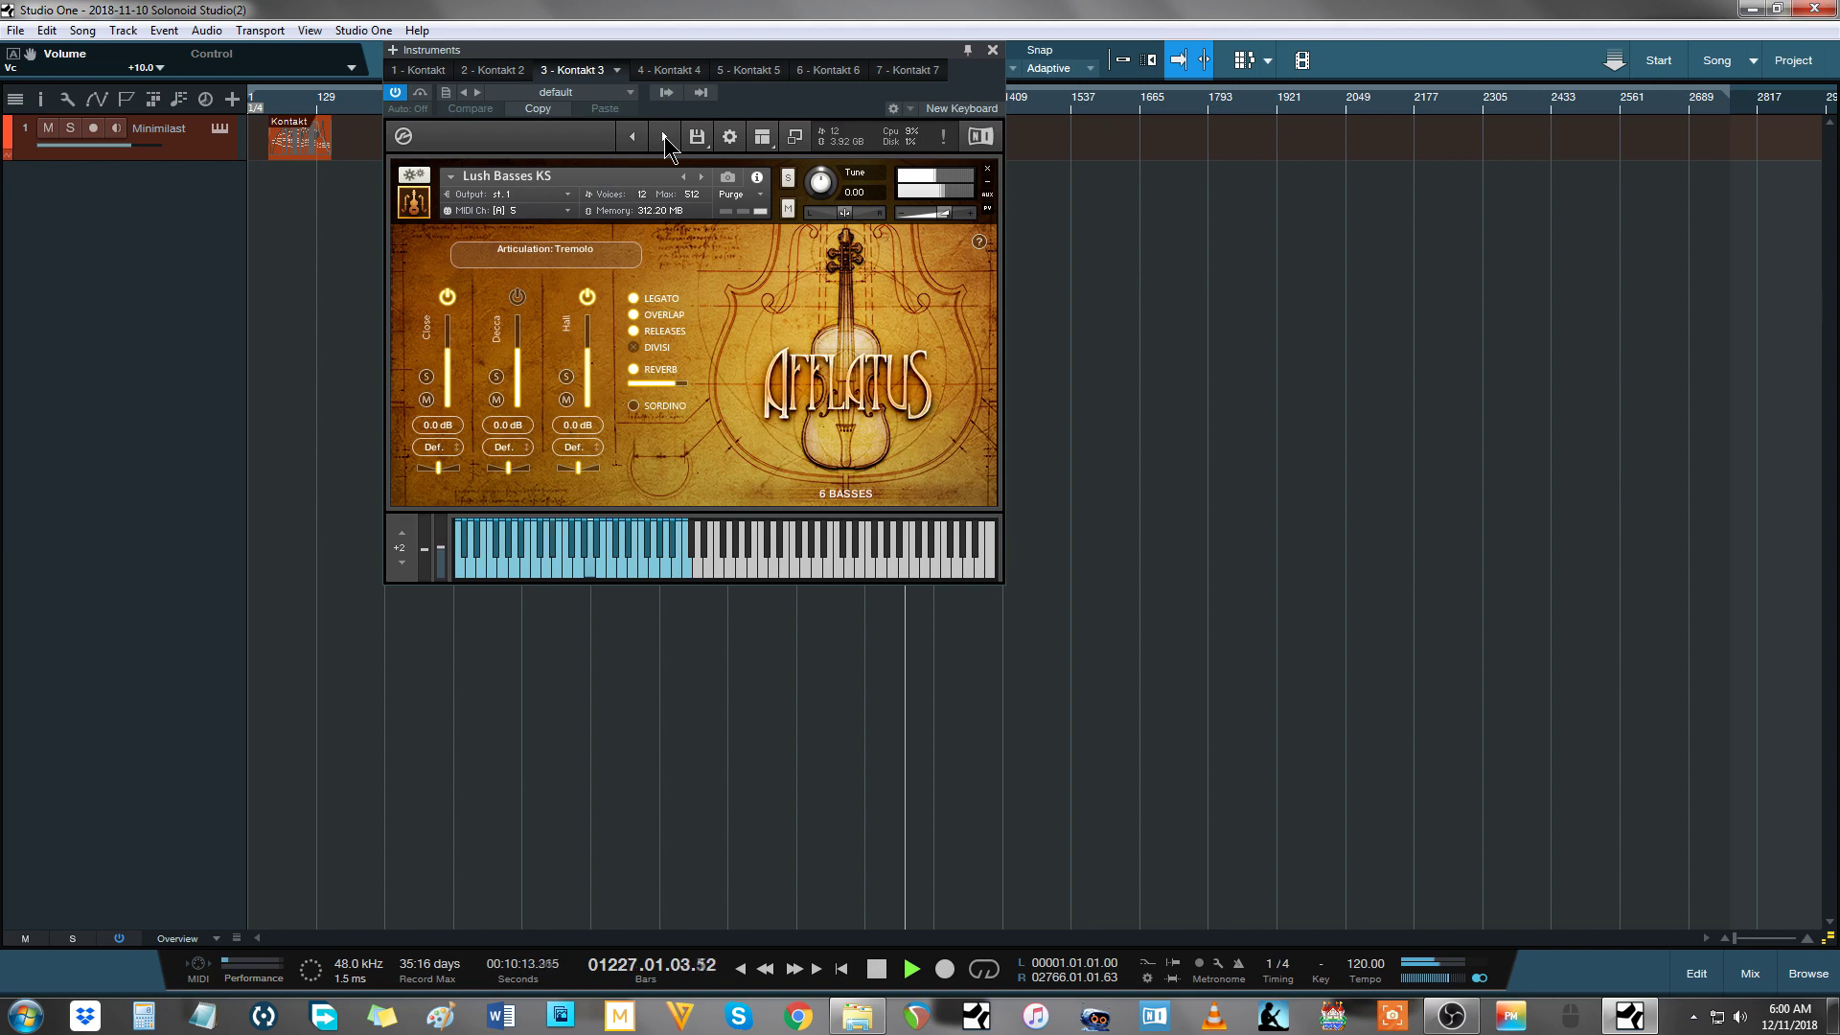
left_click(665, 136)
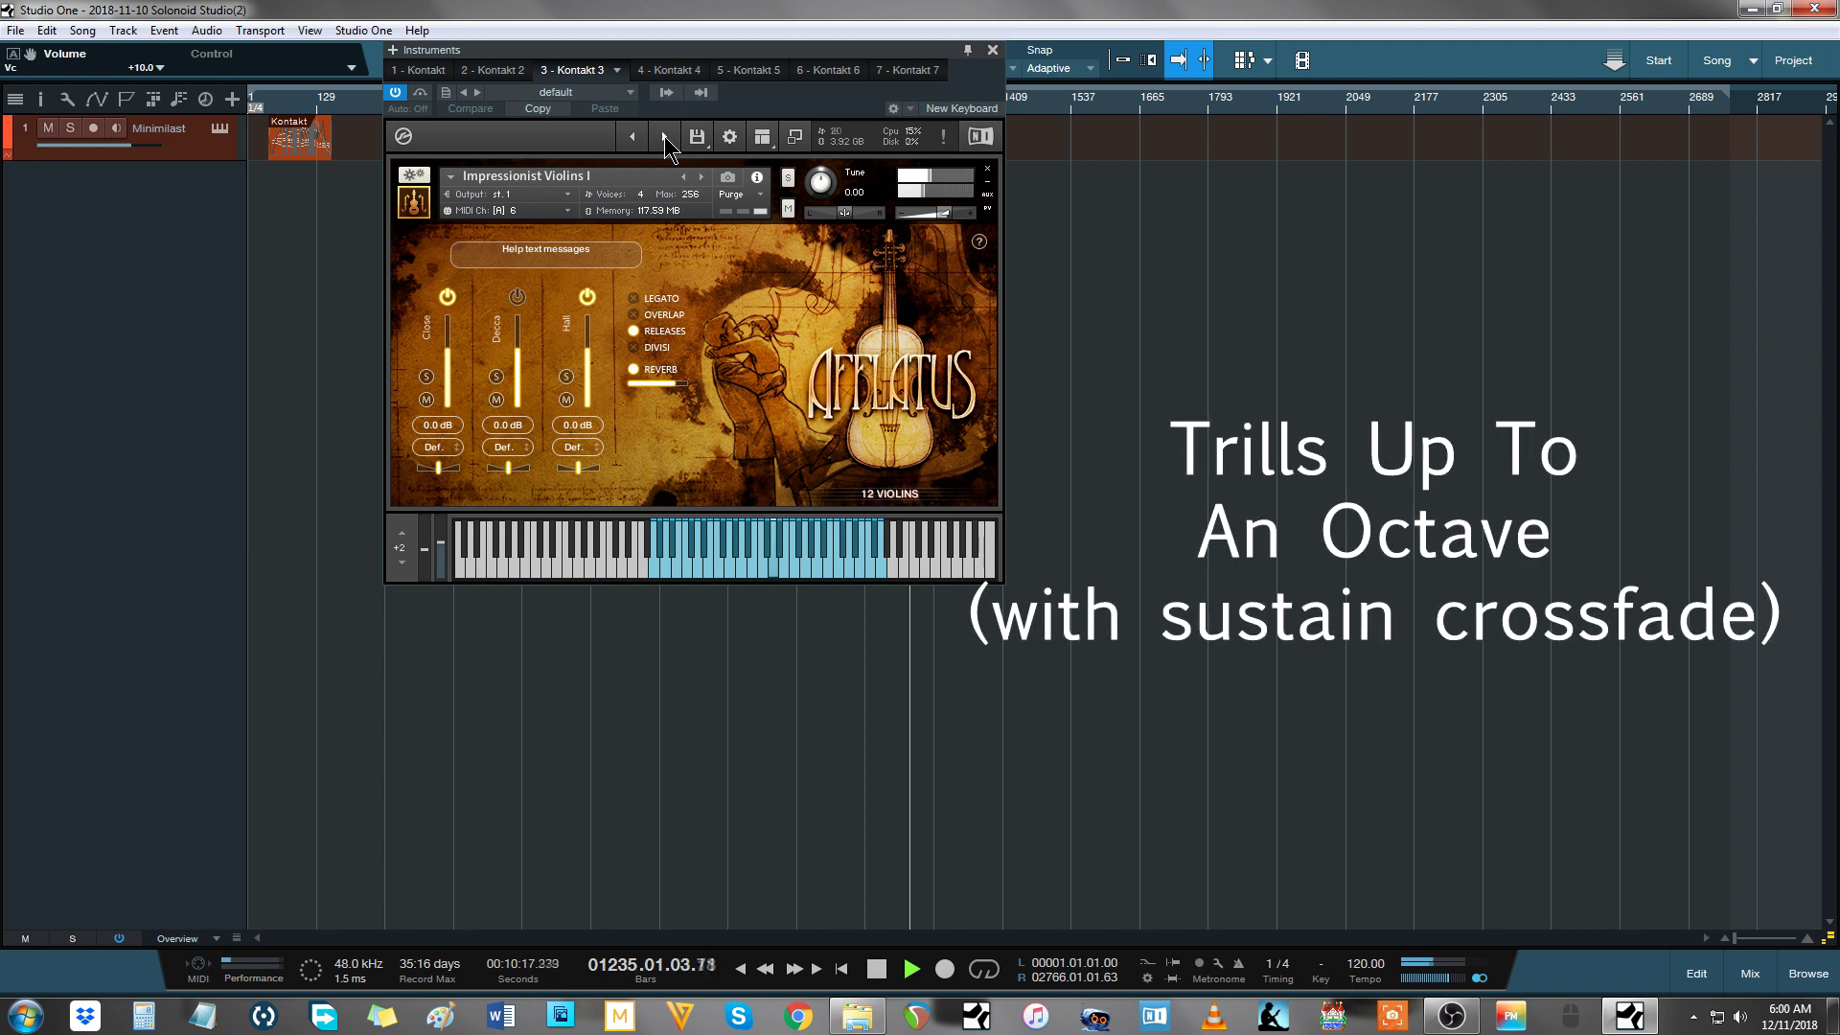
left_click(664, 136)
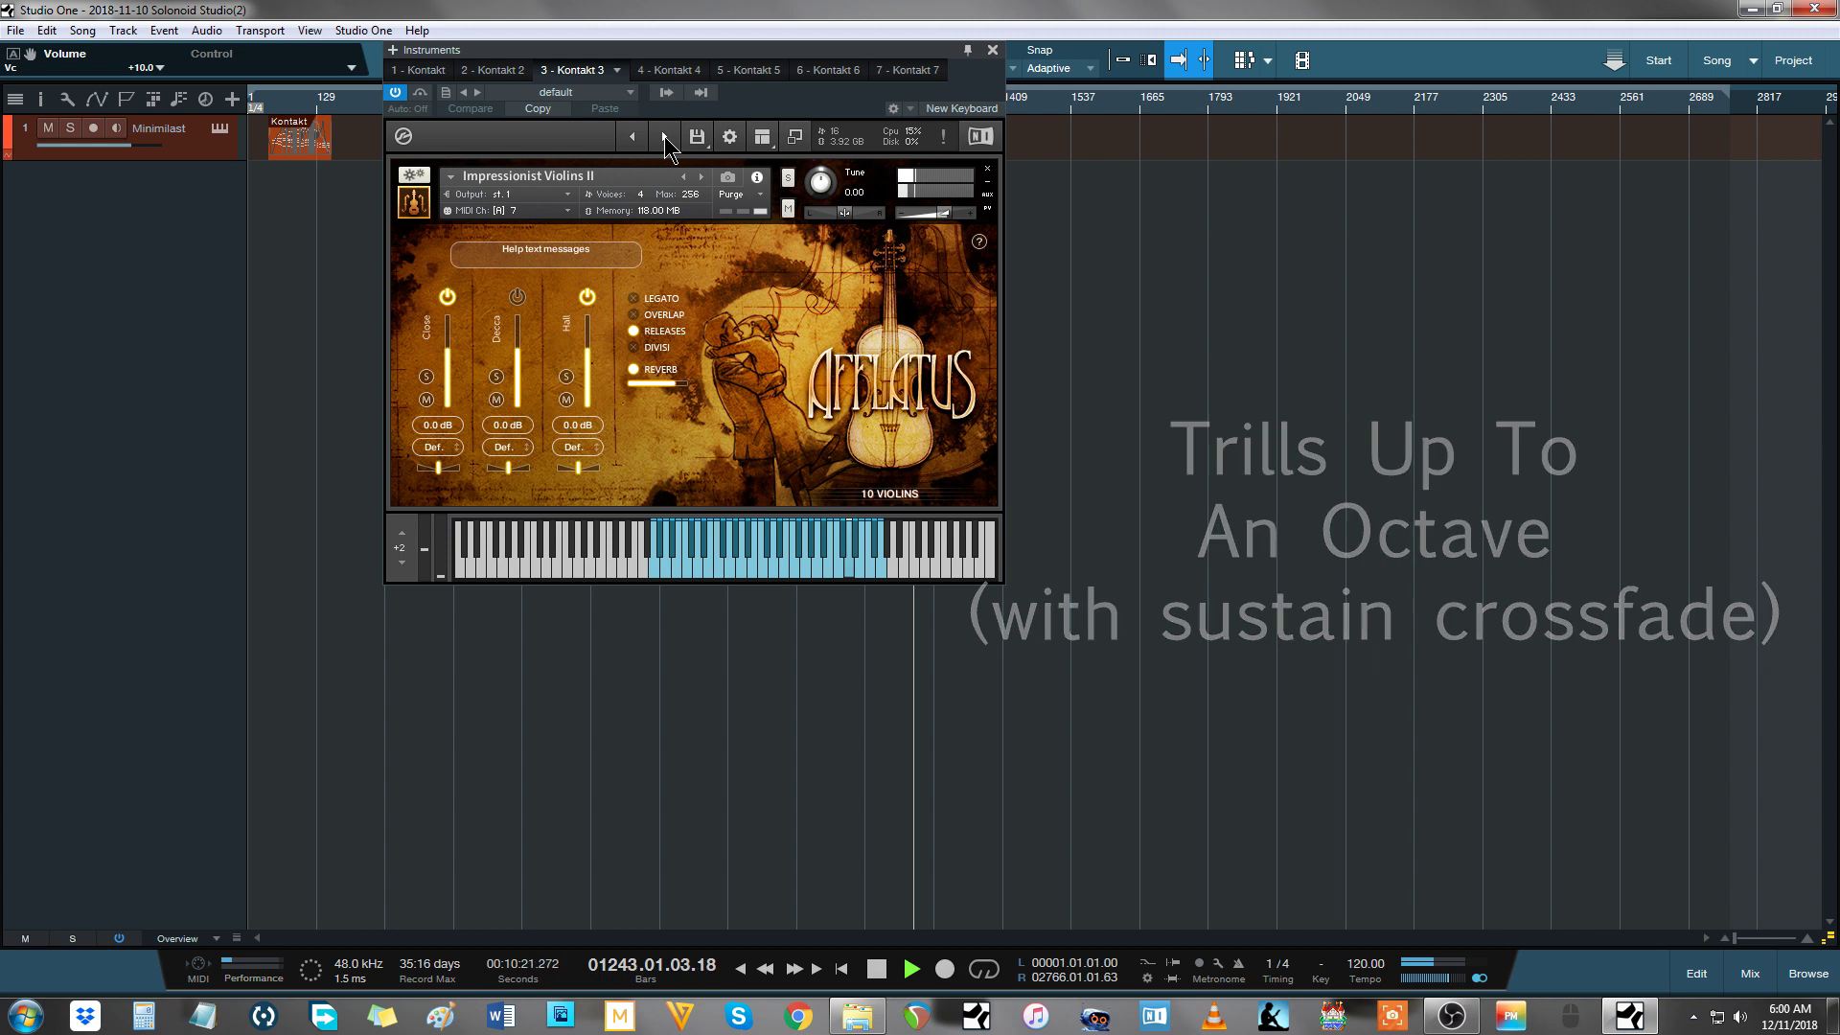
left_click(664, 136)
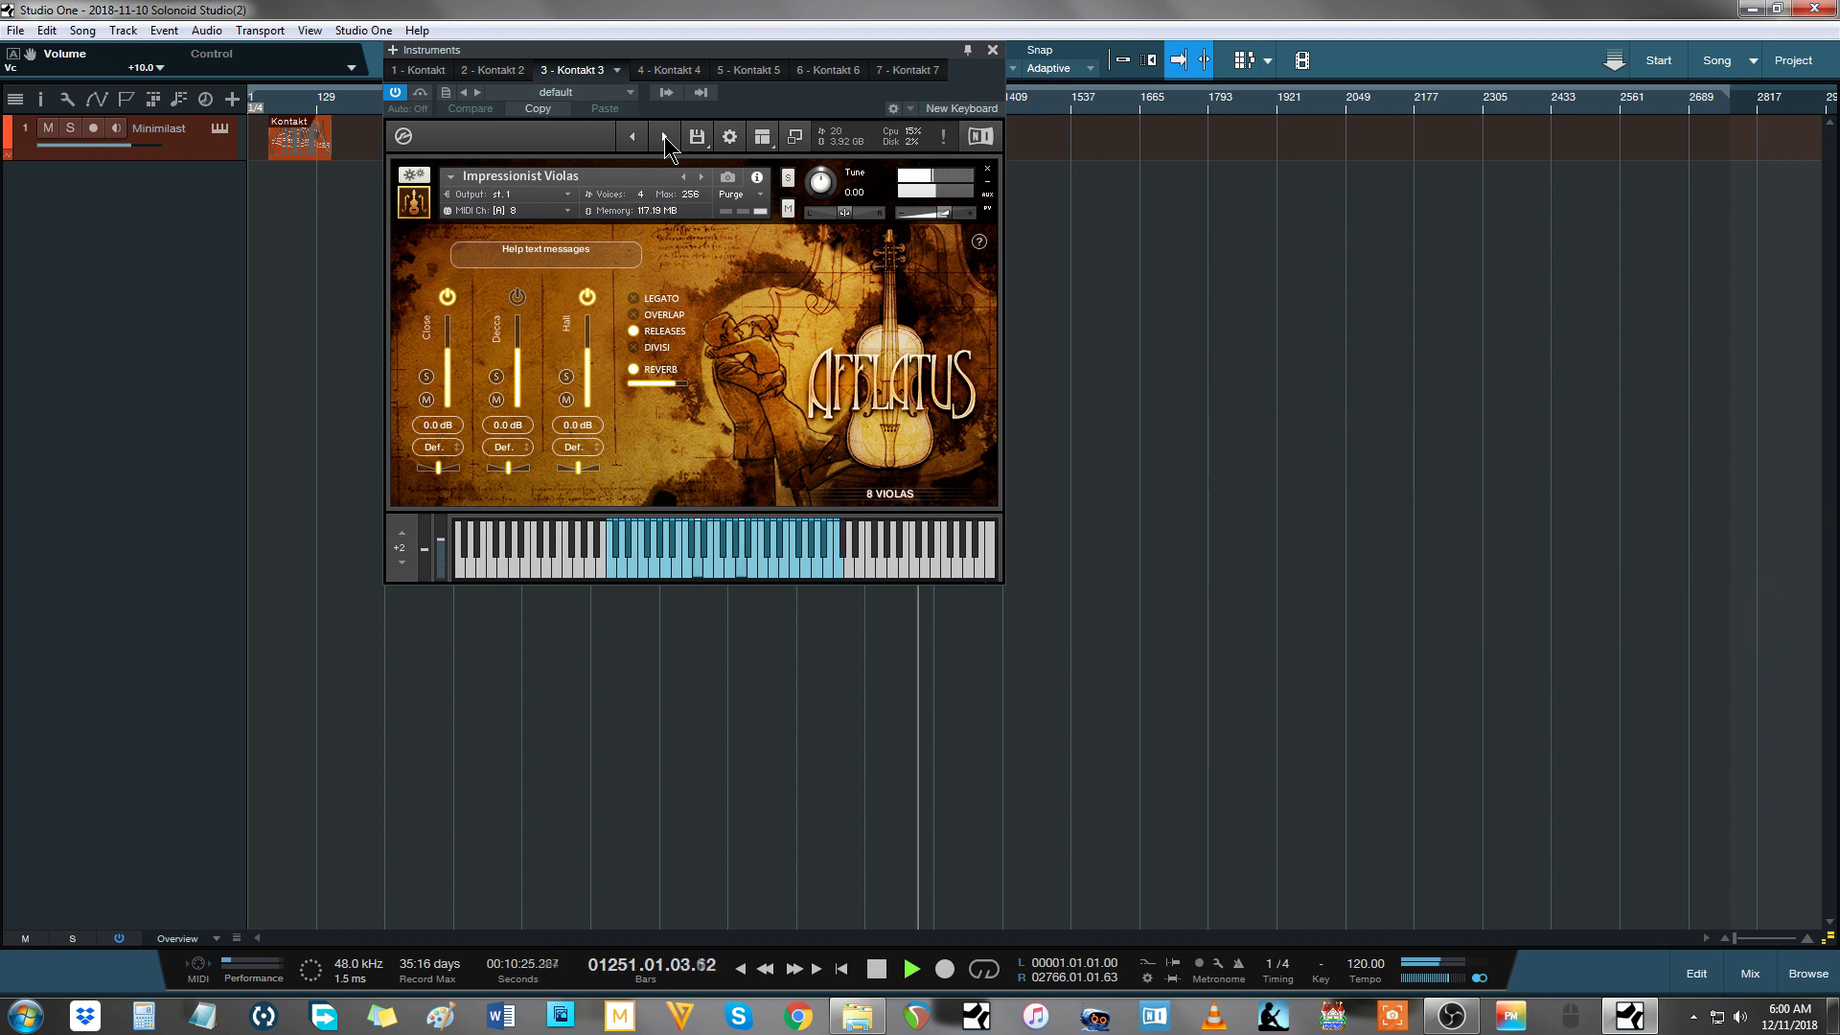
left_click(664, 137)
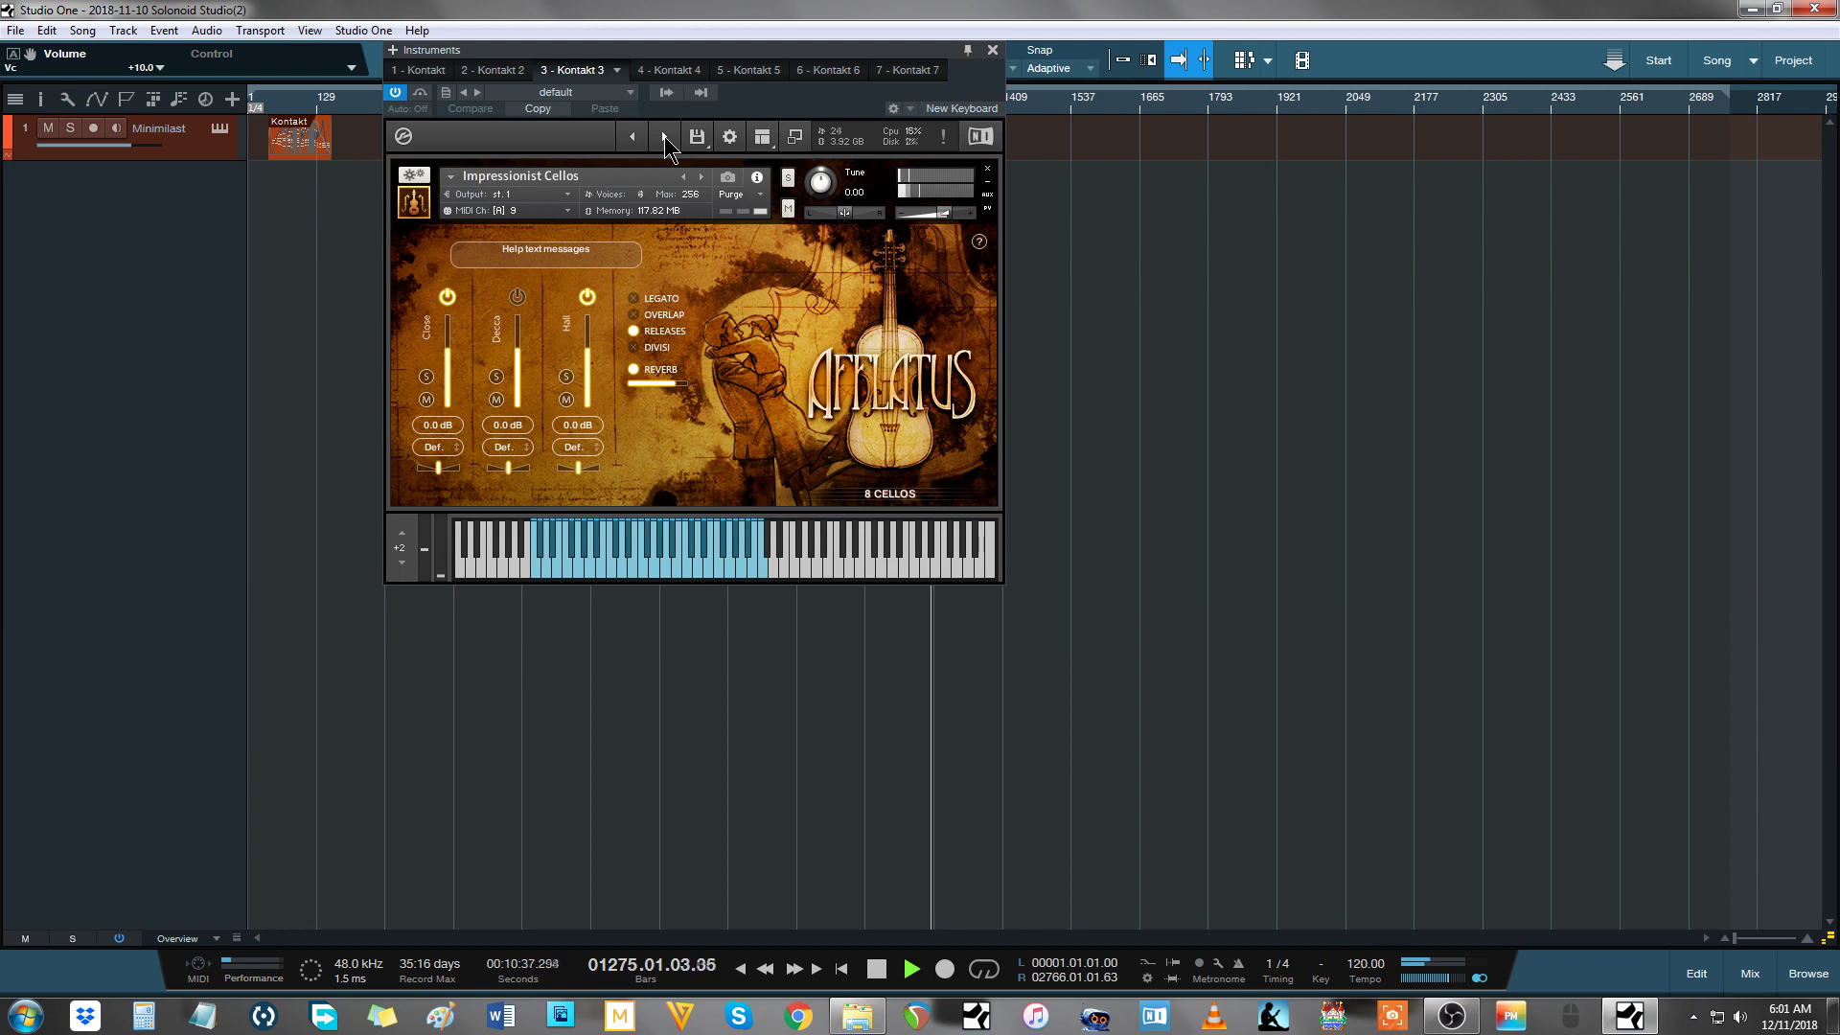
Step: Audition the Spicc patches for Violins I, Violins II, Violas, Cellos and Basses, plus Minimalist Violins I Harmonics and Minimalist Violas Harmonics
left_click(664, 136)
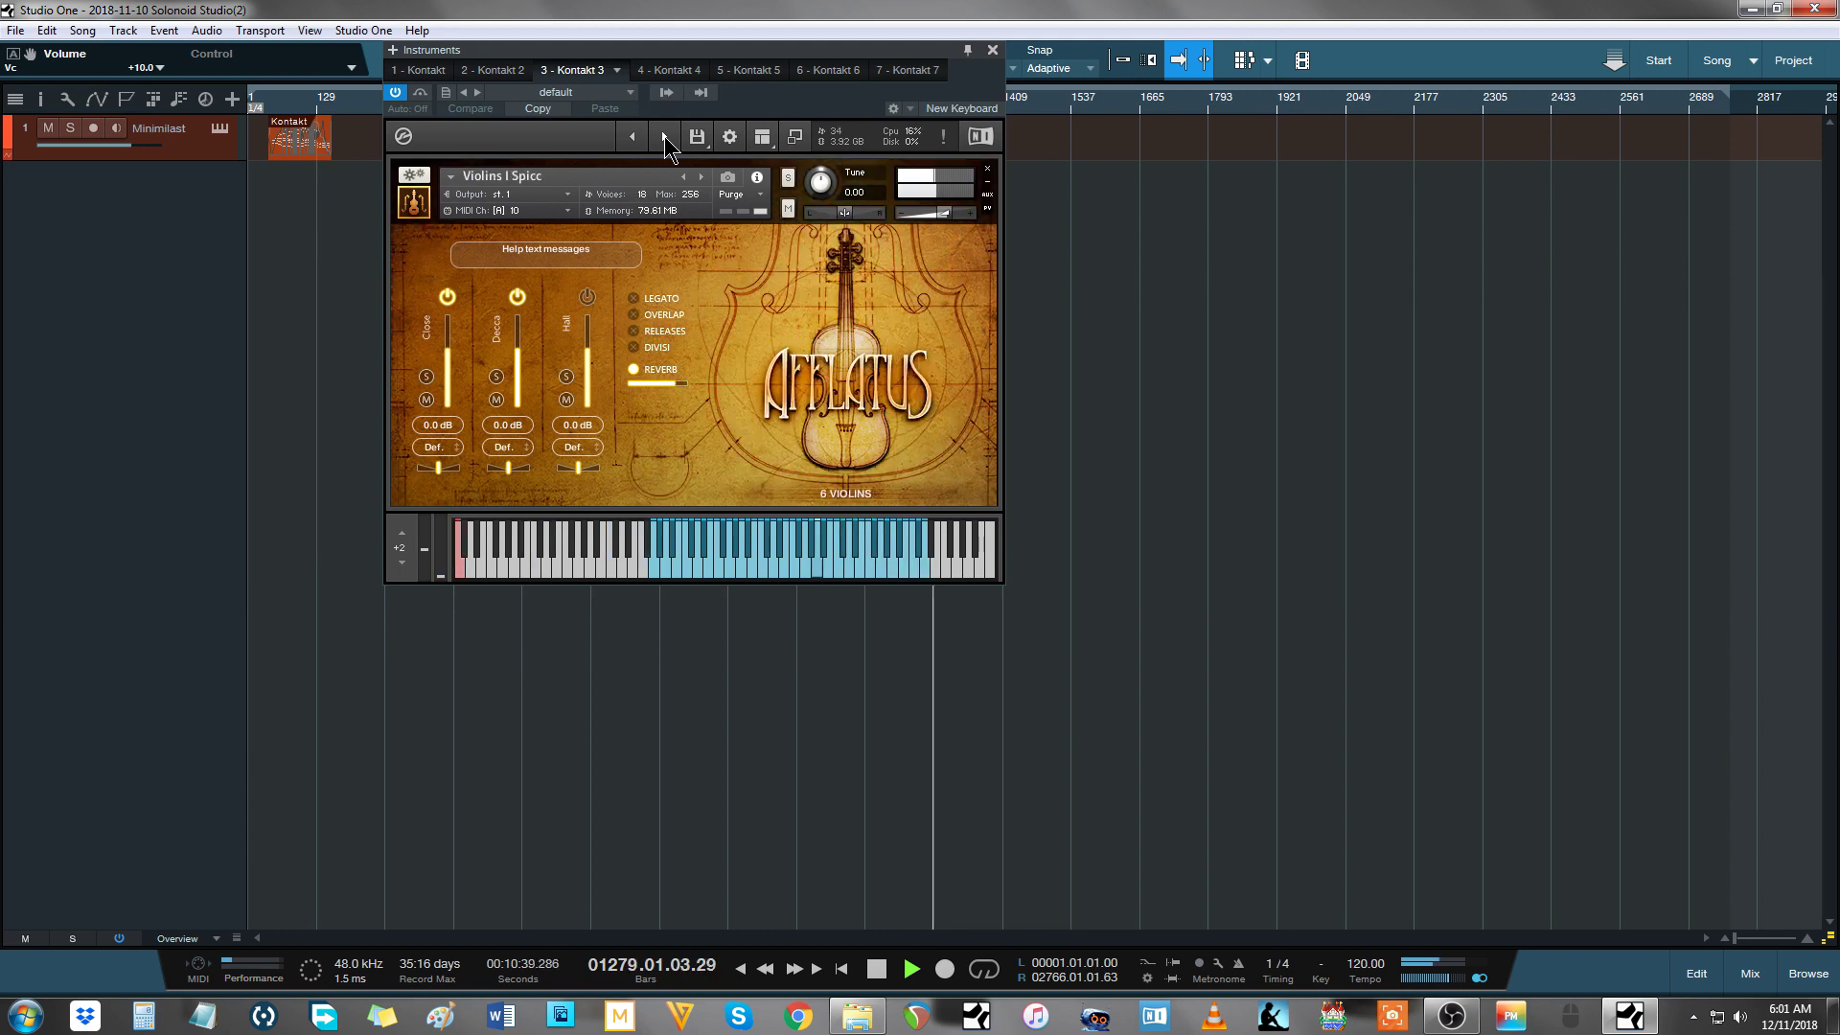
left_click(664, 136)
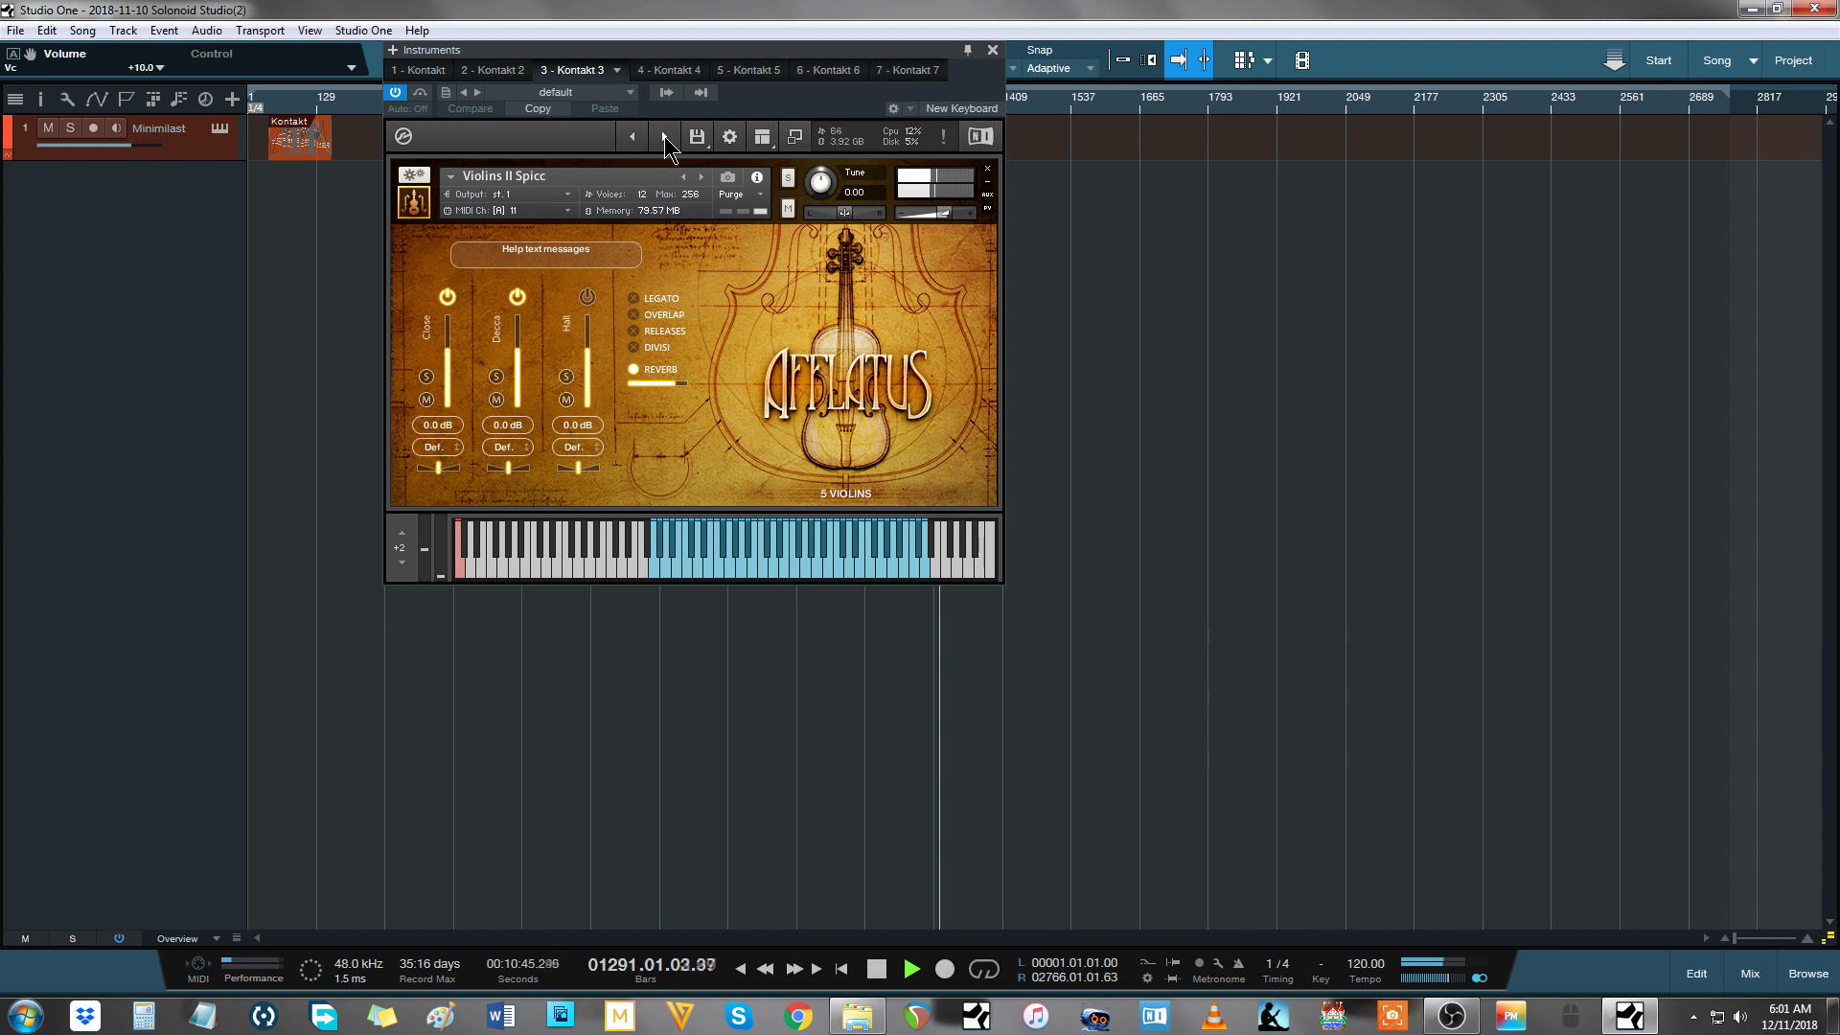
left_click(664, 136)
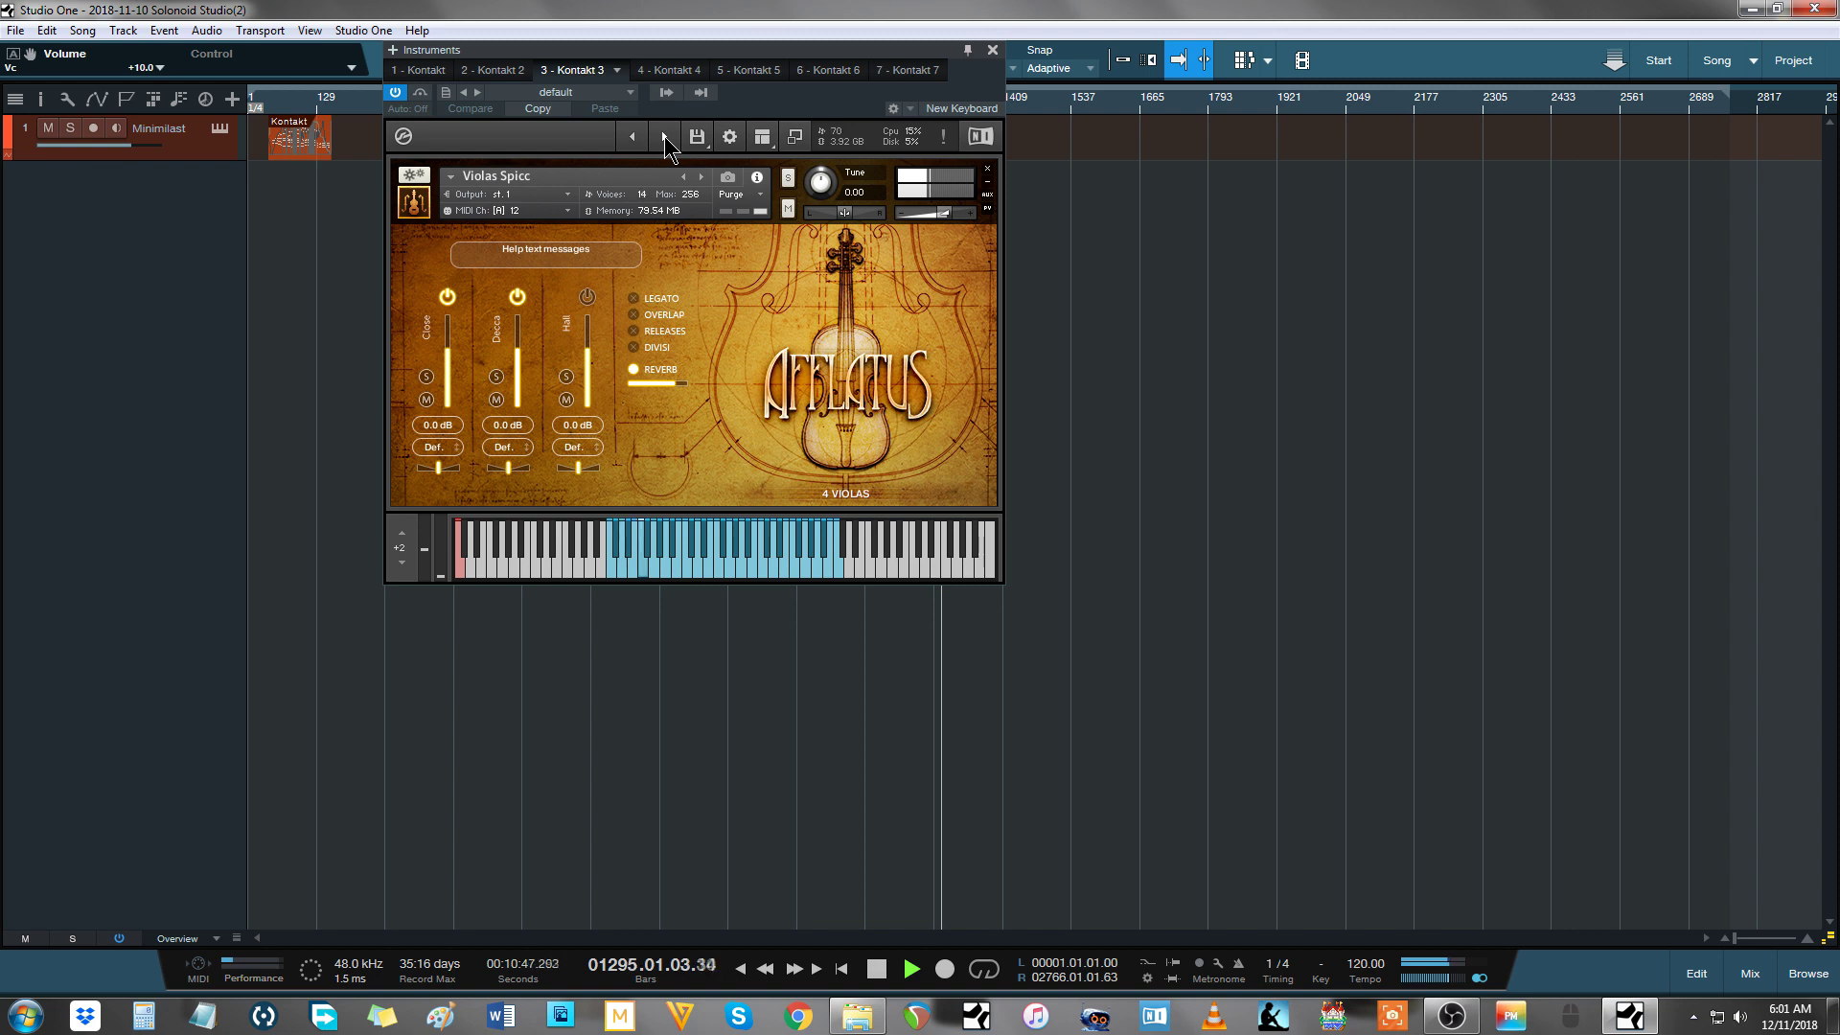
left_click(665, 136)
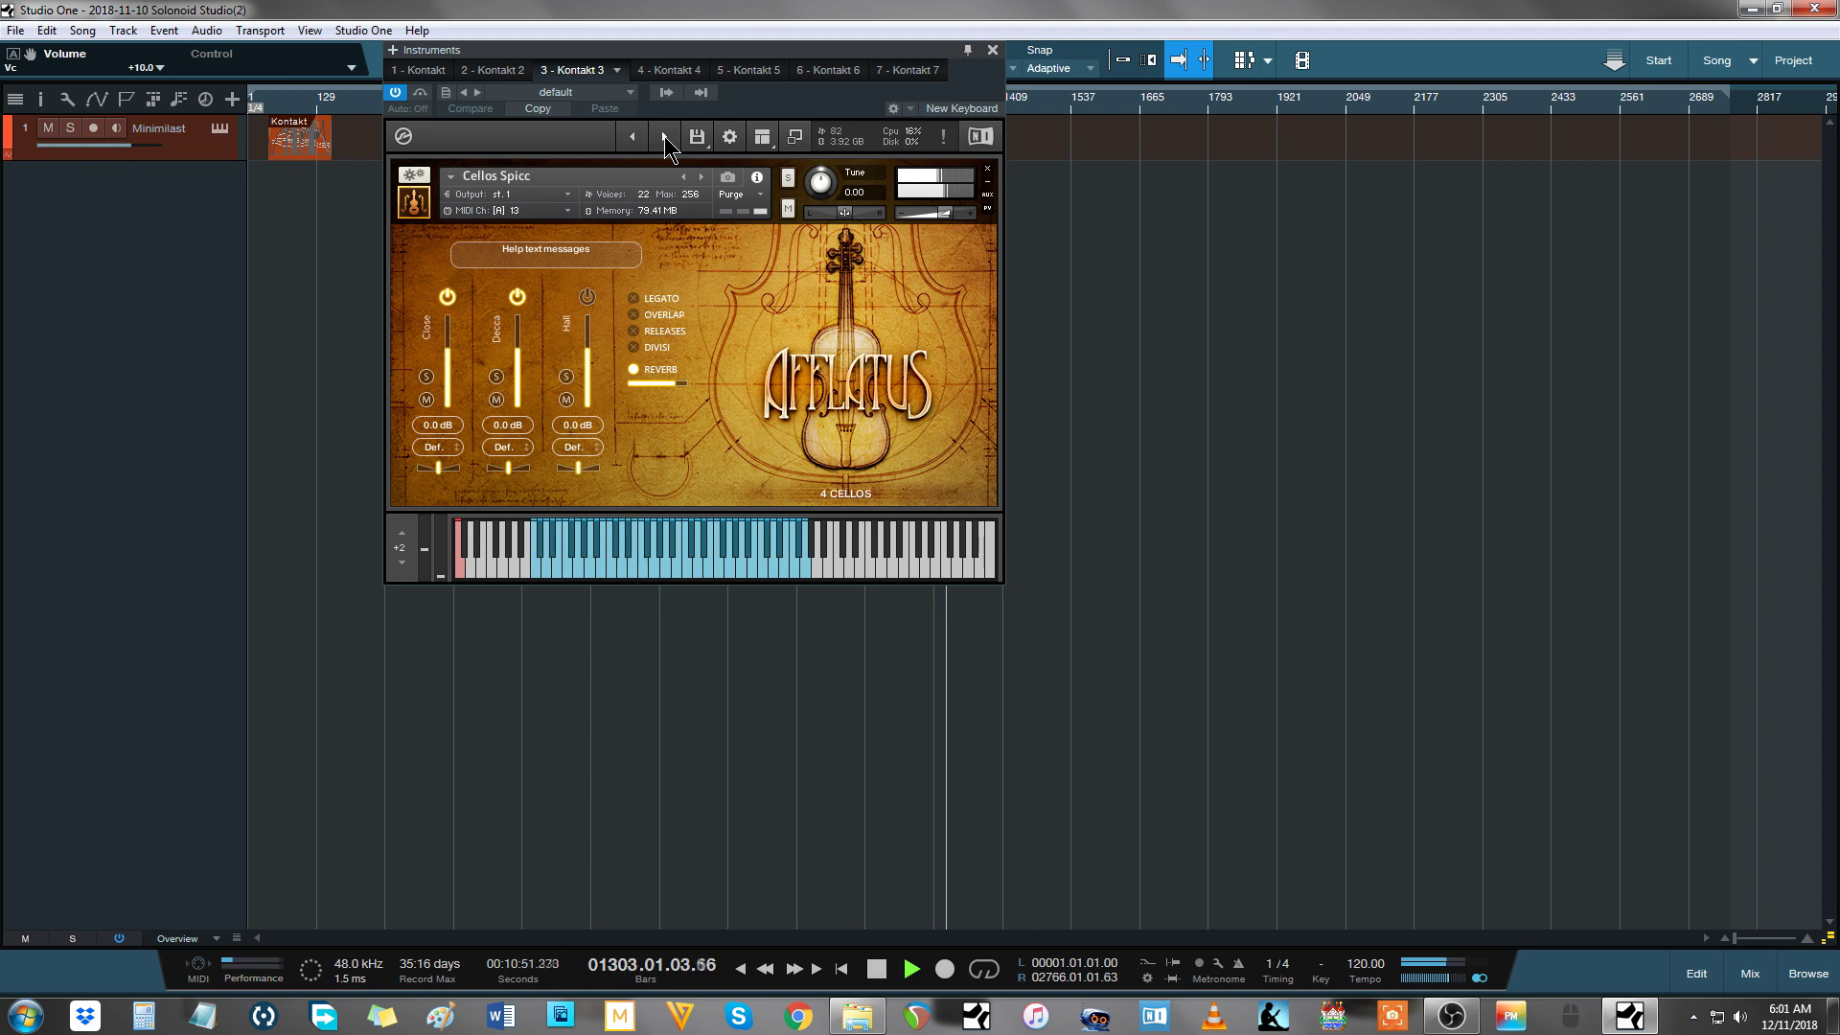
left_click(664, 136)
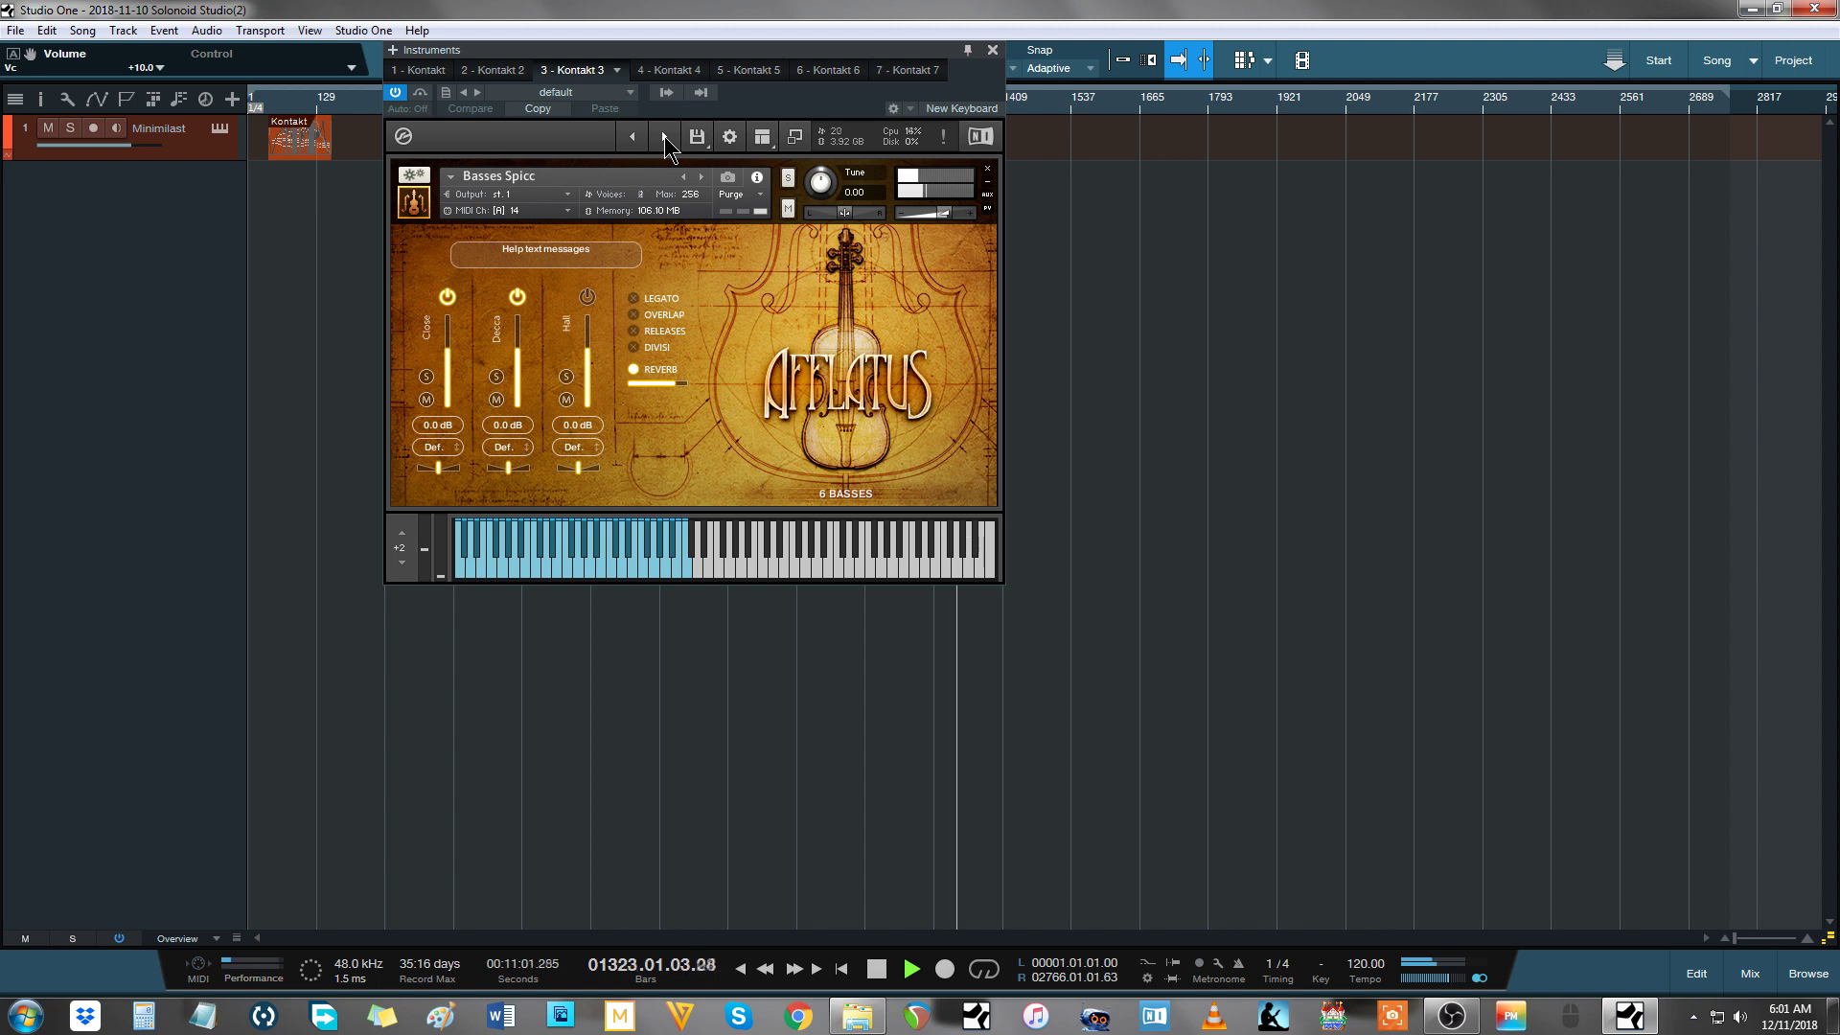
left_click(665, 136)
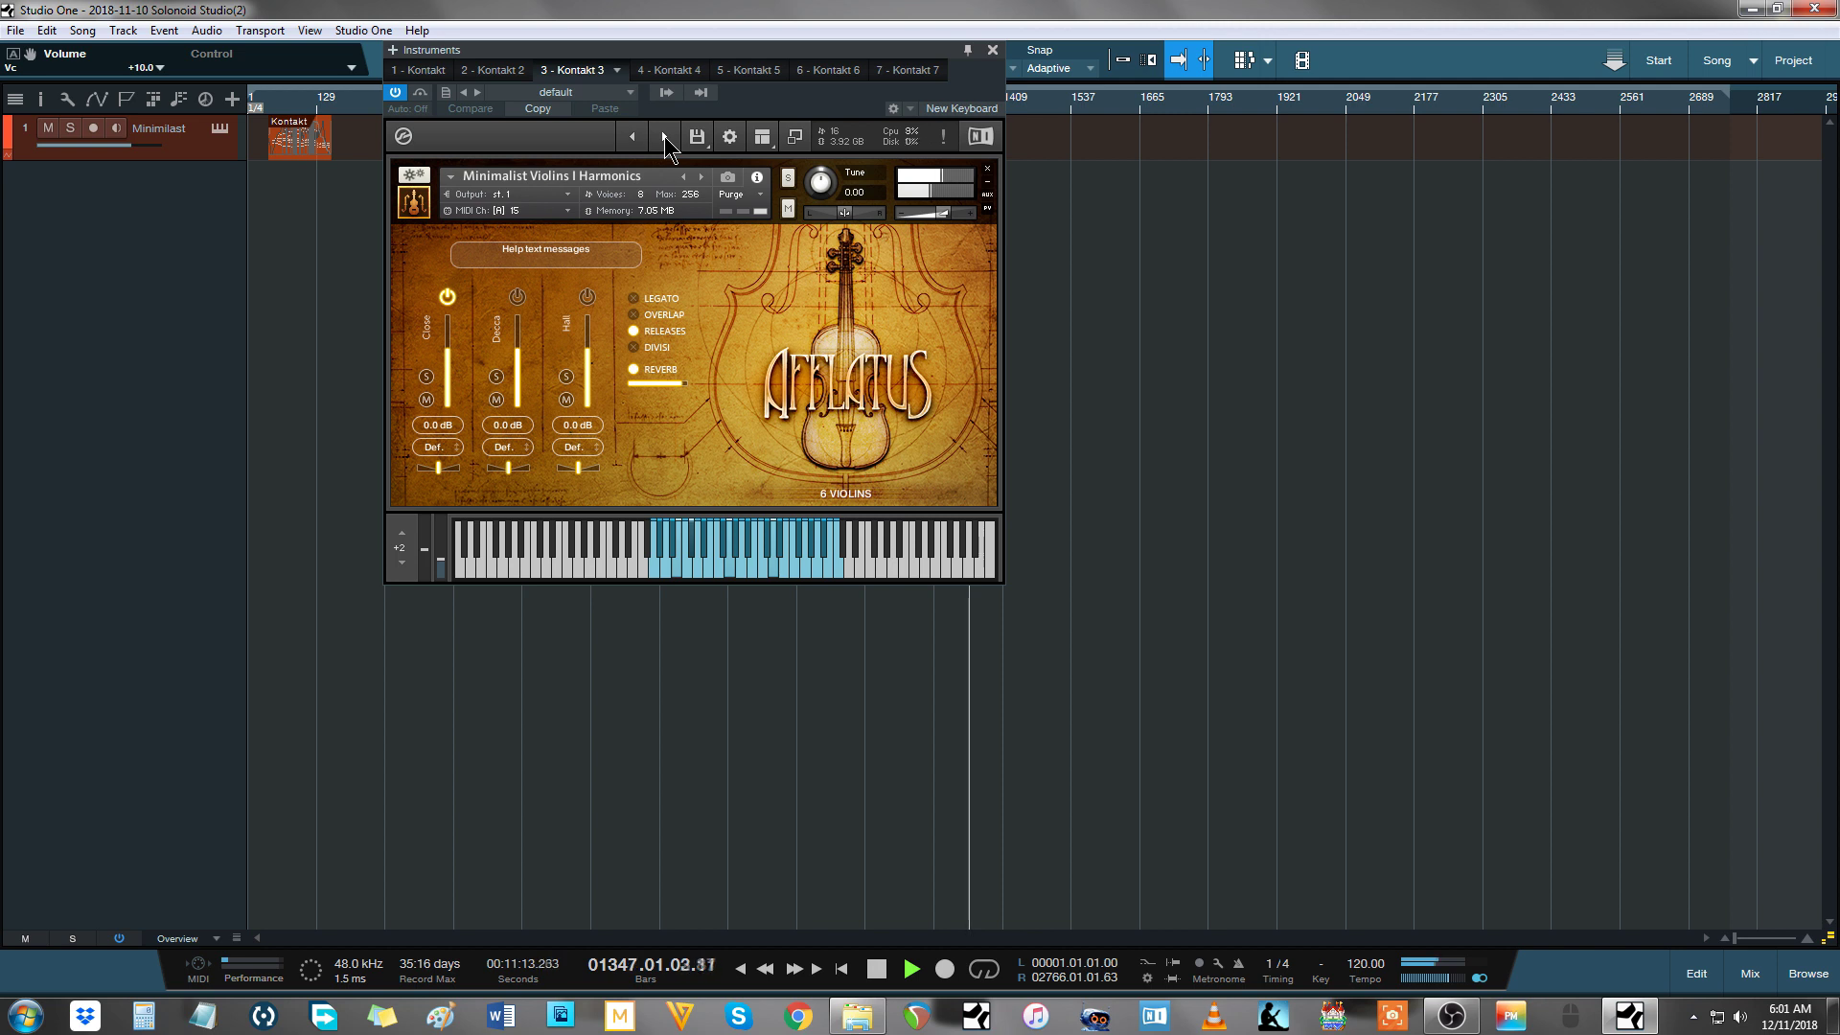
left_click(664, 136)
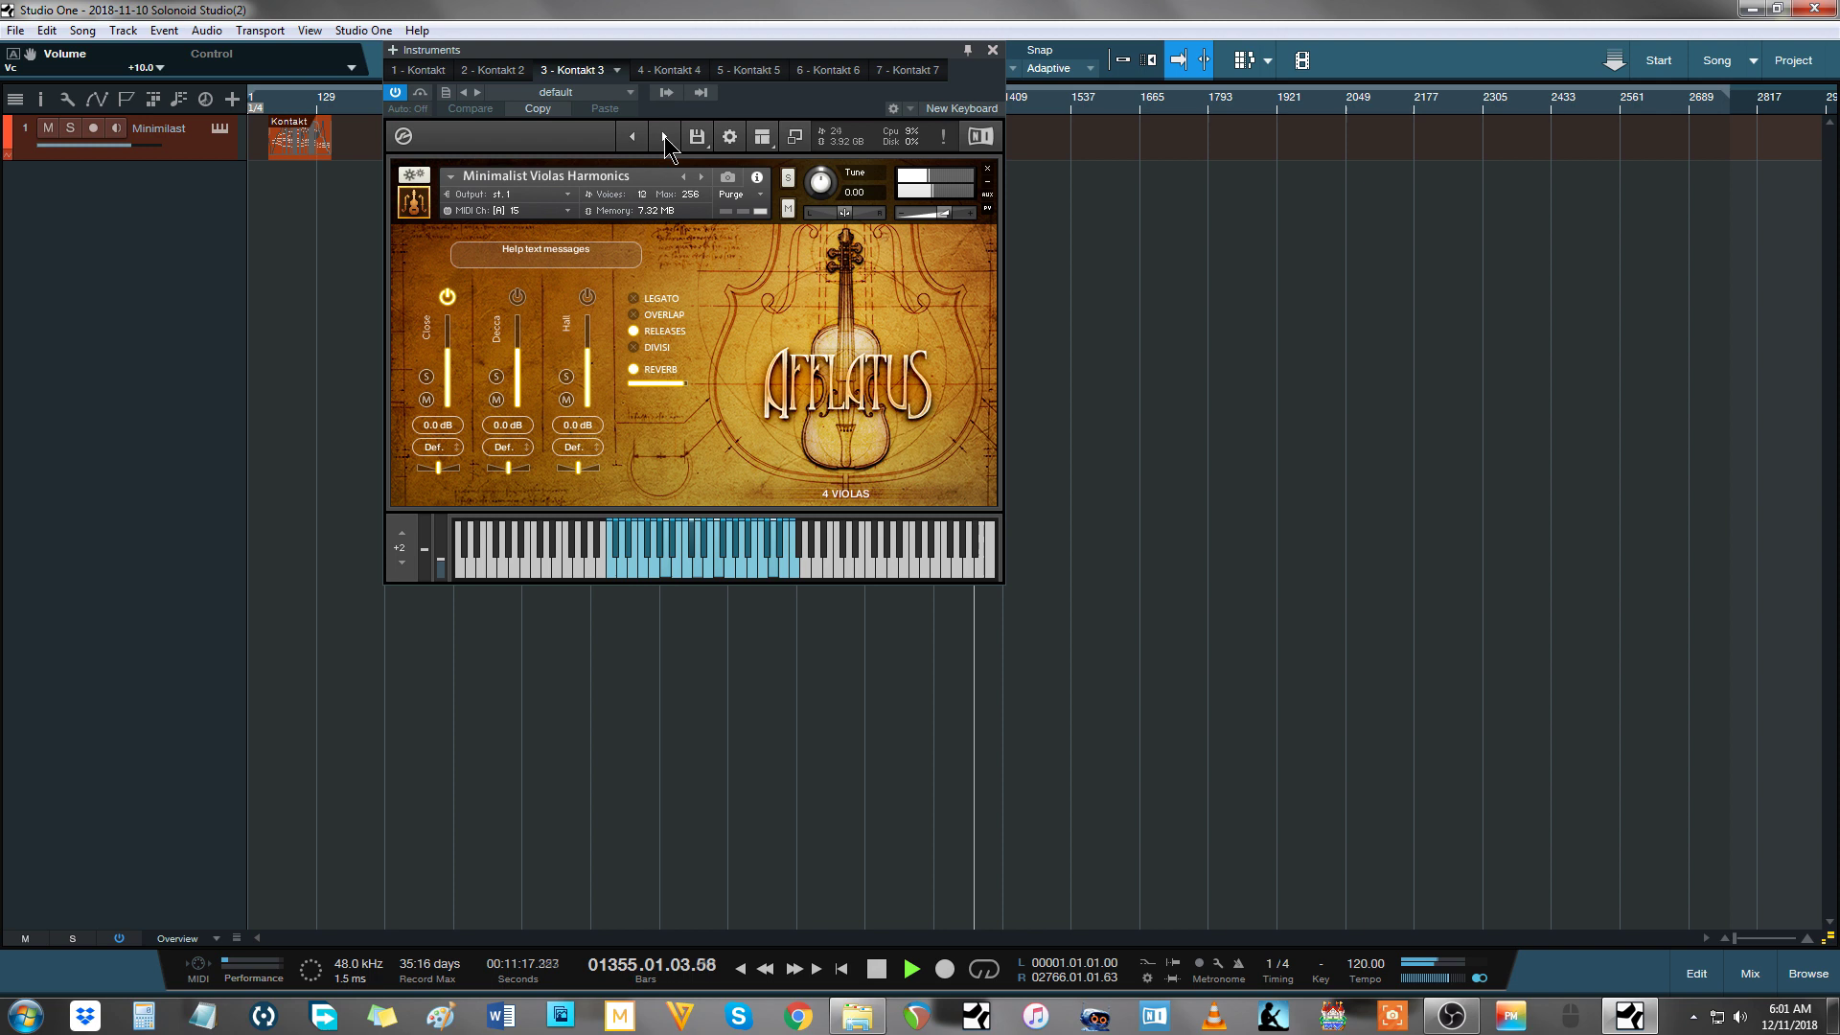
Step: Switch to the Kontakt 4 instance and audition Violins I Pizz, Violas Pizz, Cellos Pizz and Warrior Basses
left_click(669, 69)
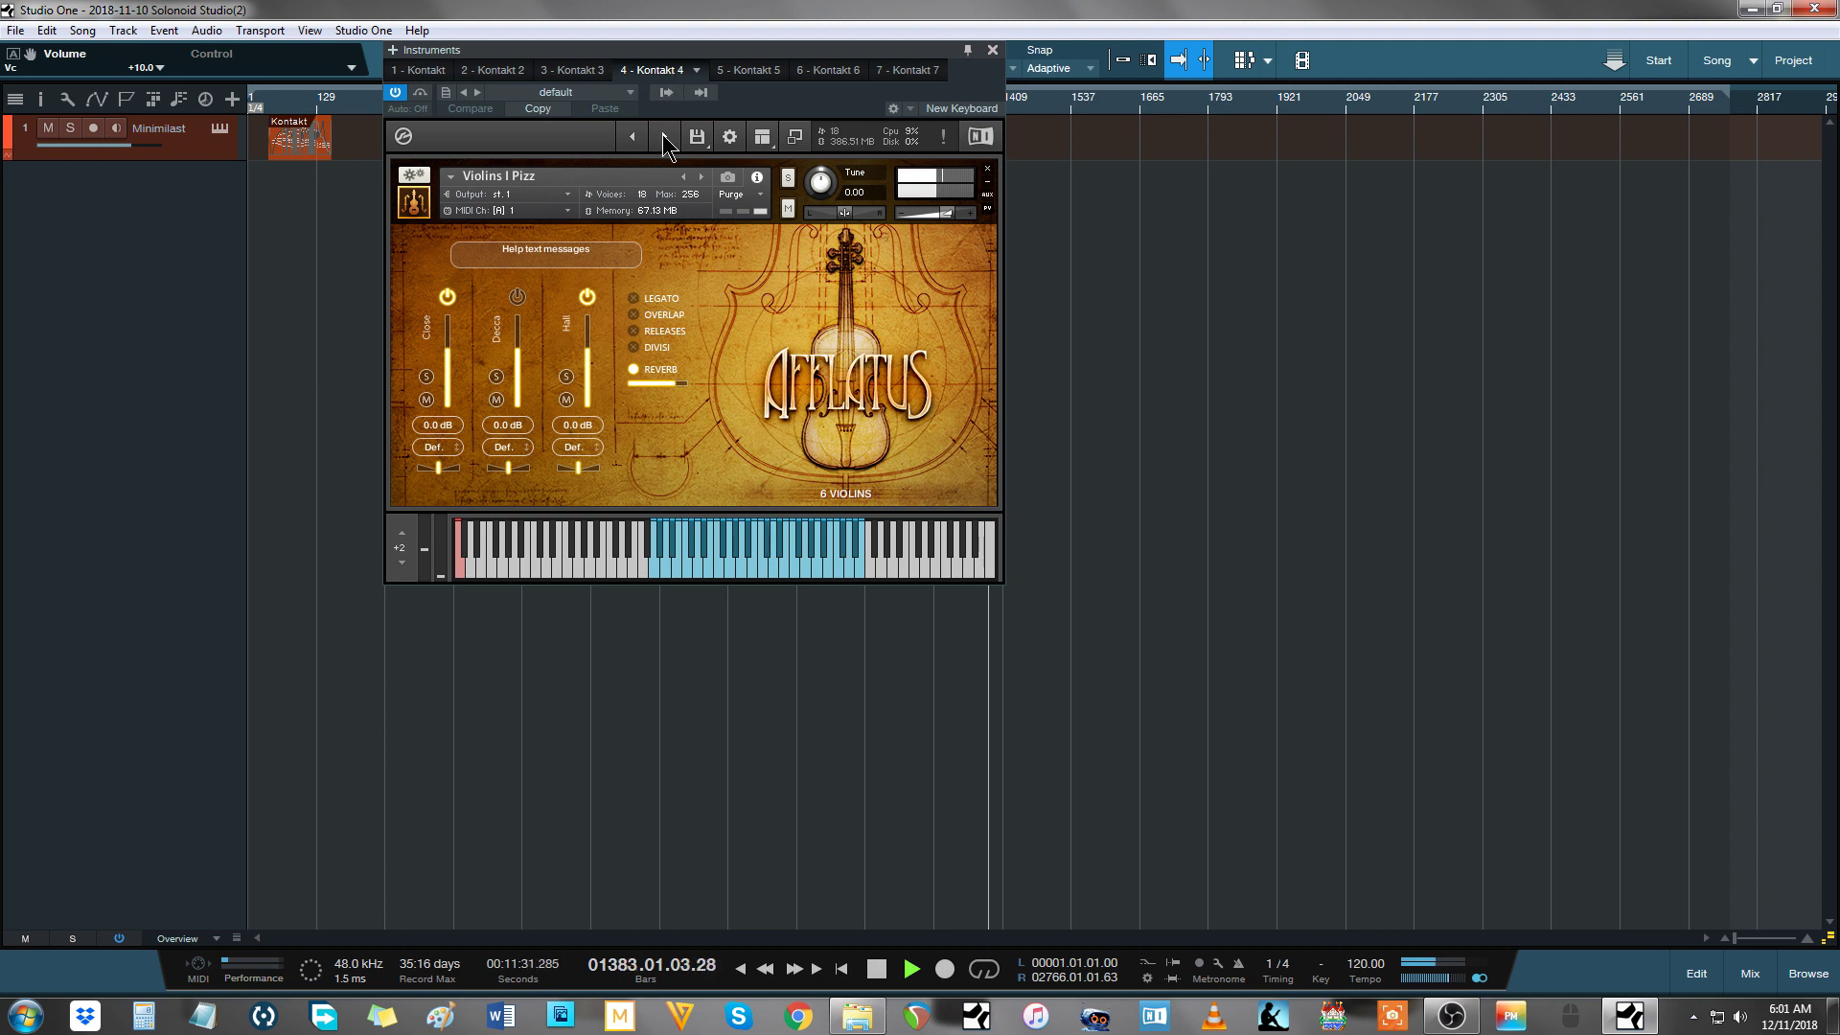
left_click(664, 136)
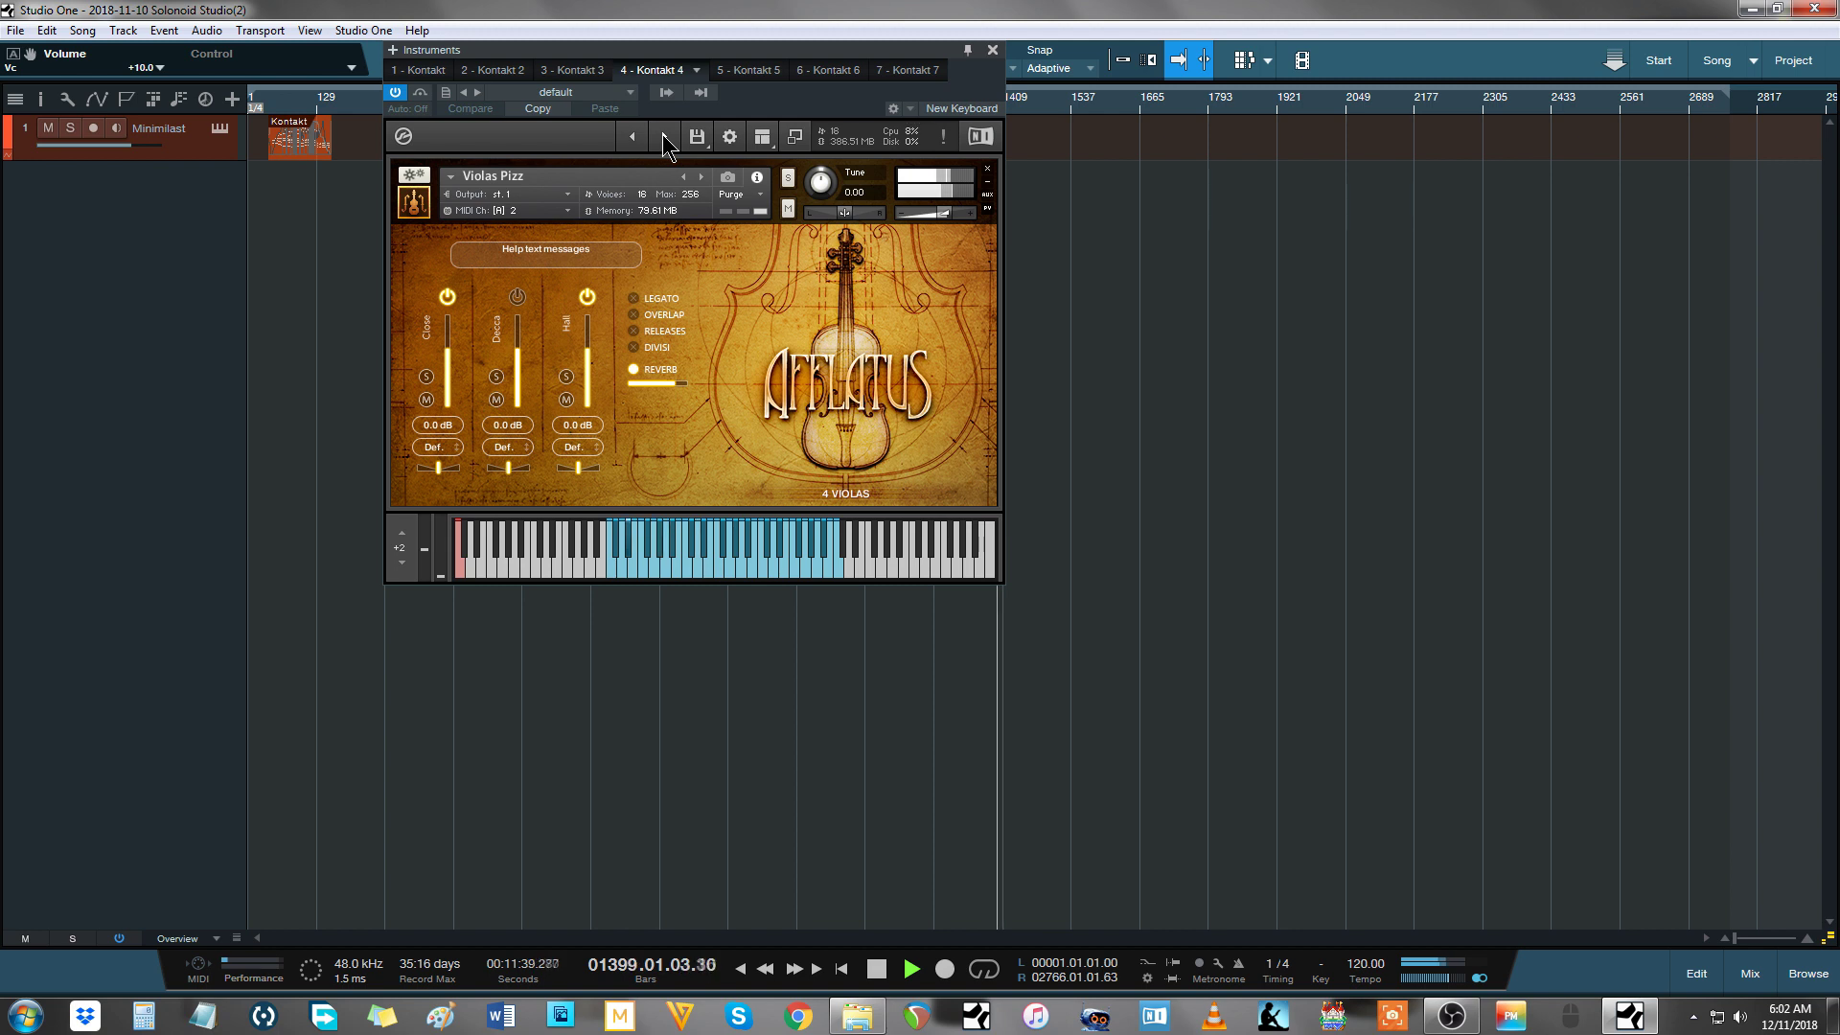
left_click(663, 134)
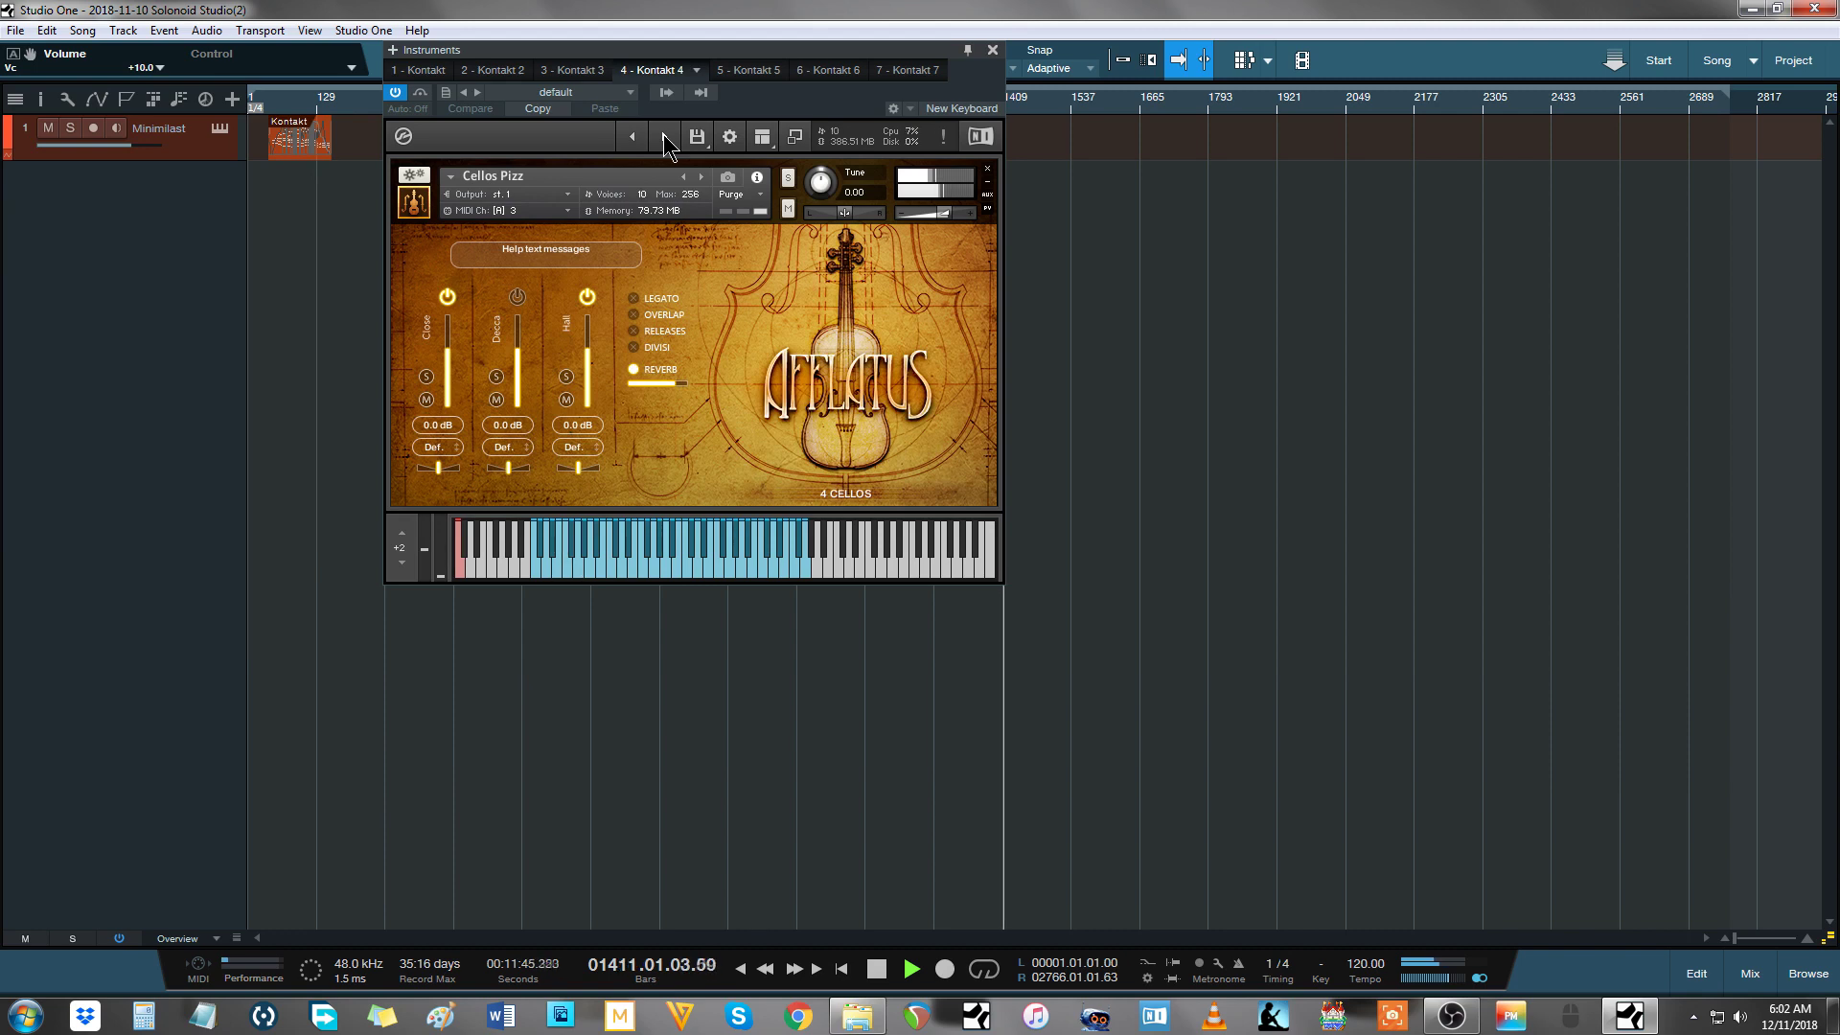
left_click(663, 135)
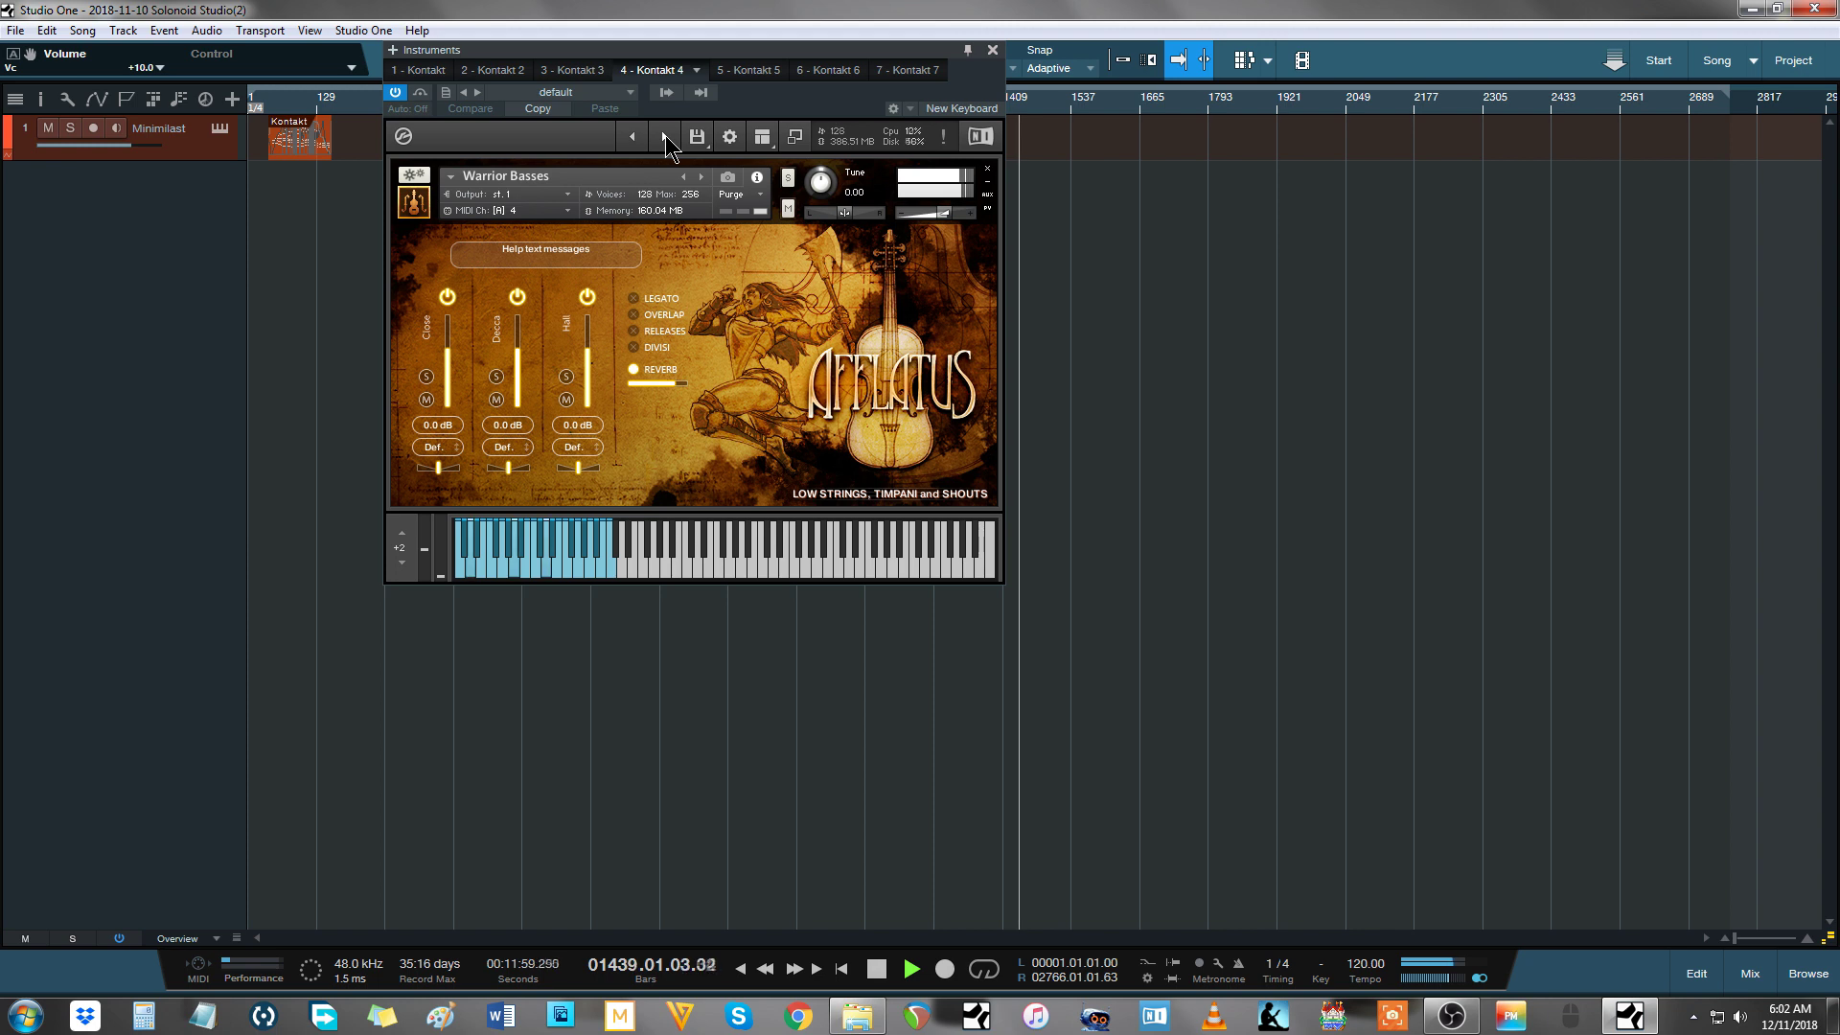
Step: Restore the full Kontakt 4 view and review the patch lists in the Afflatus Violins 1, Violins 2, Violas and Violoncellos folders
left_click(795, 137)
left_click(554, 293)
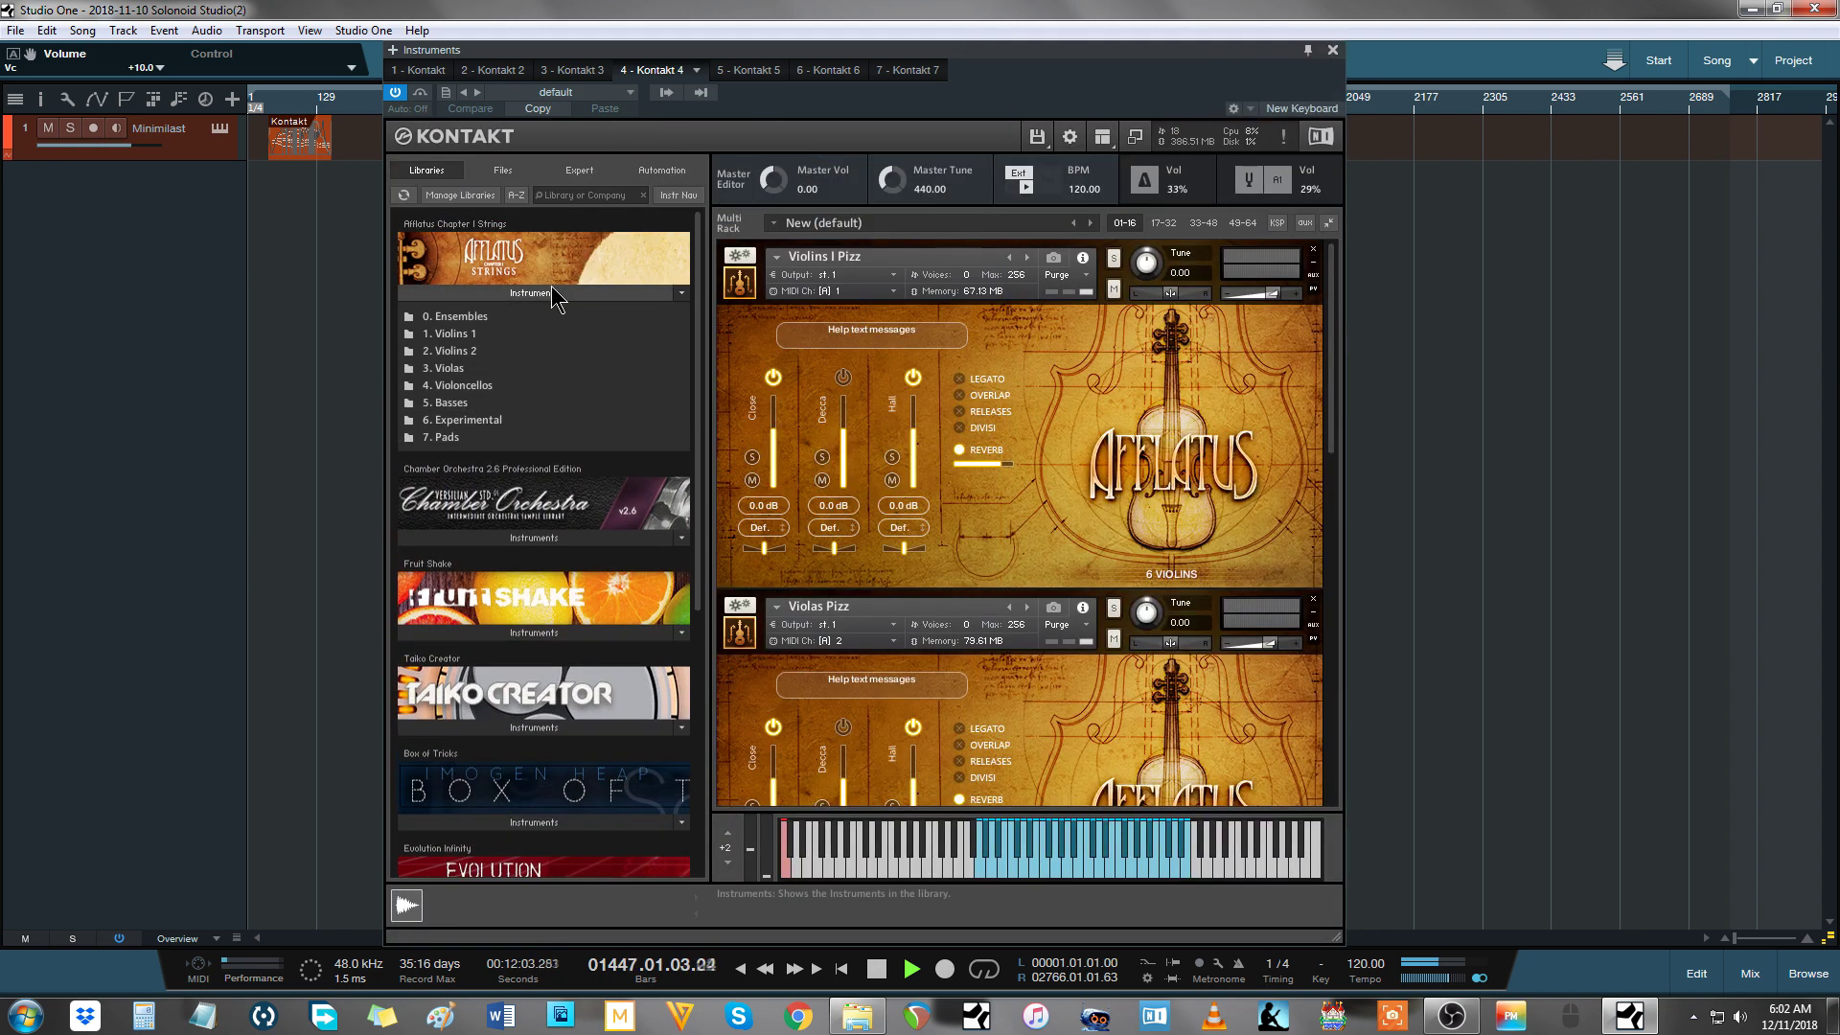
double_click(485, 336)
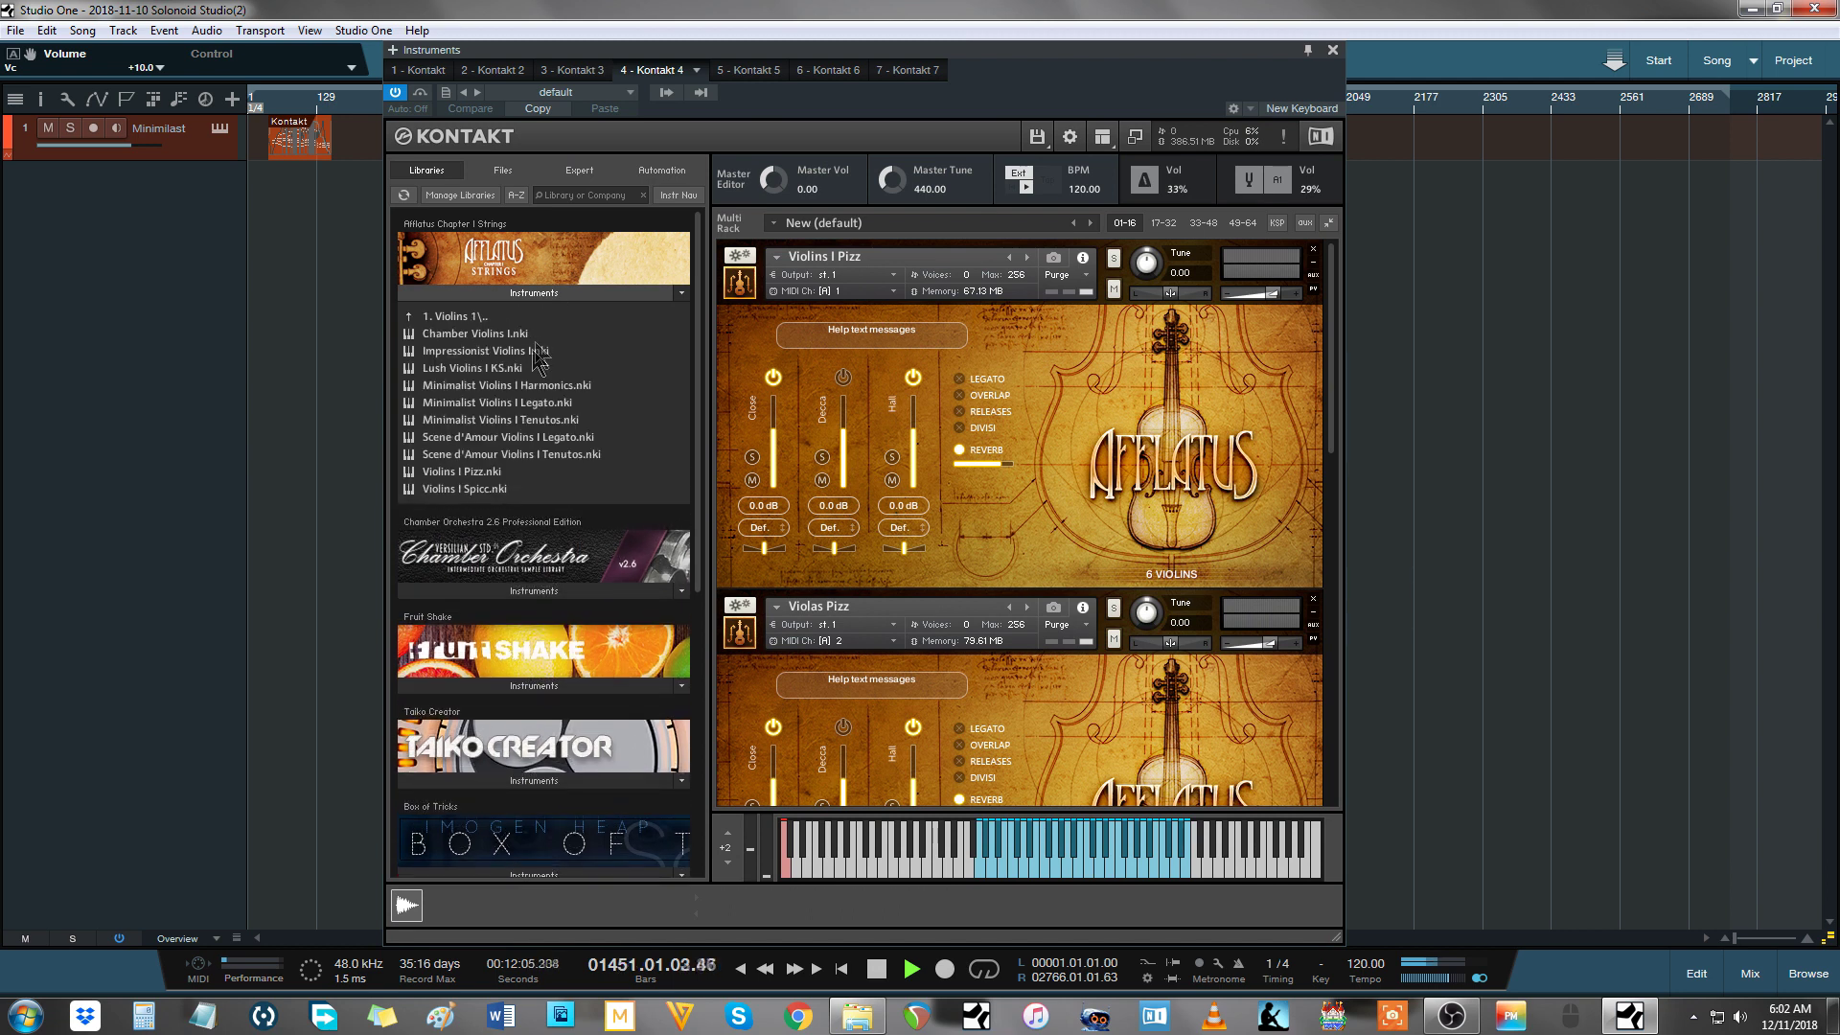
double_click(491, 319)
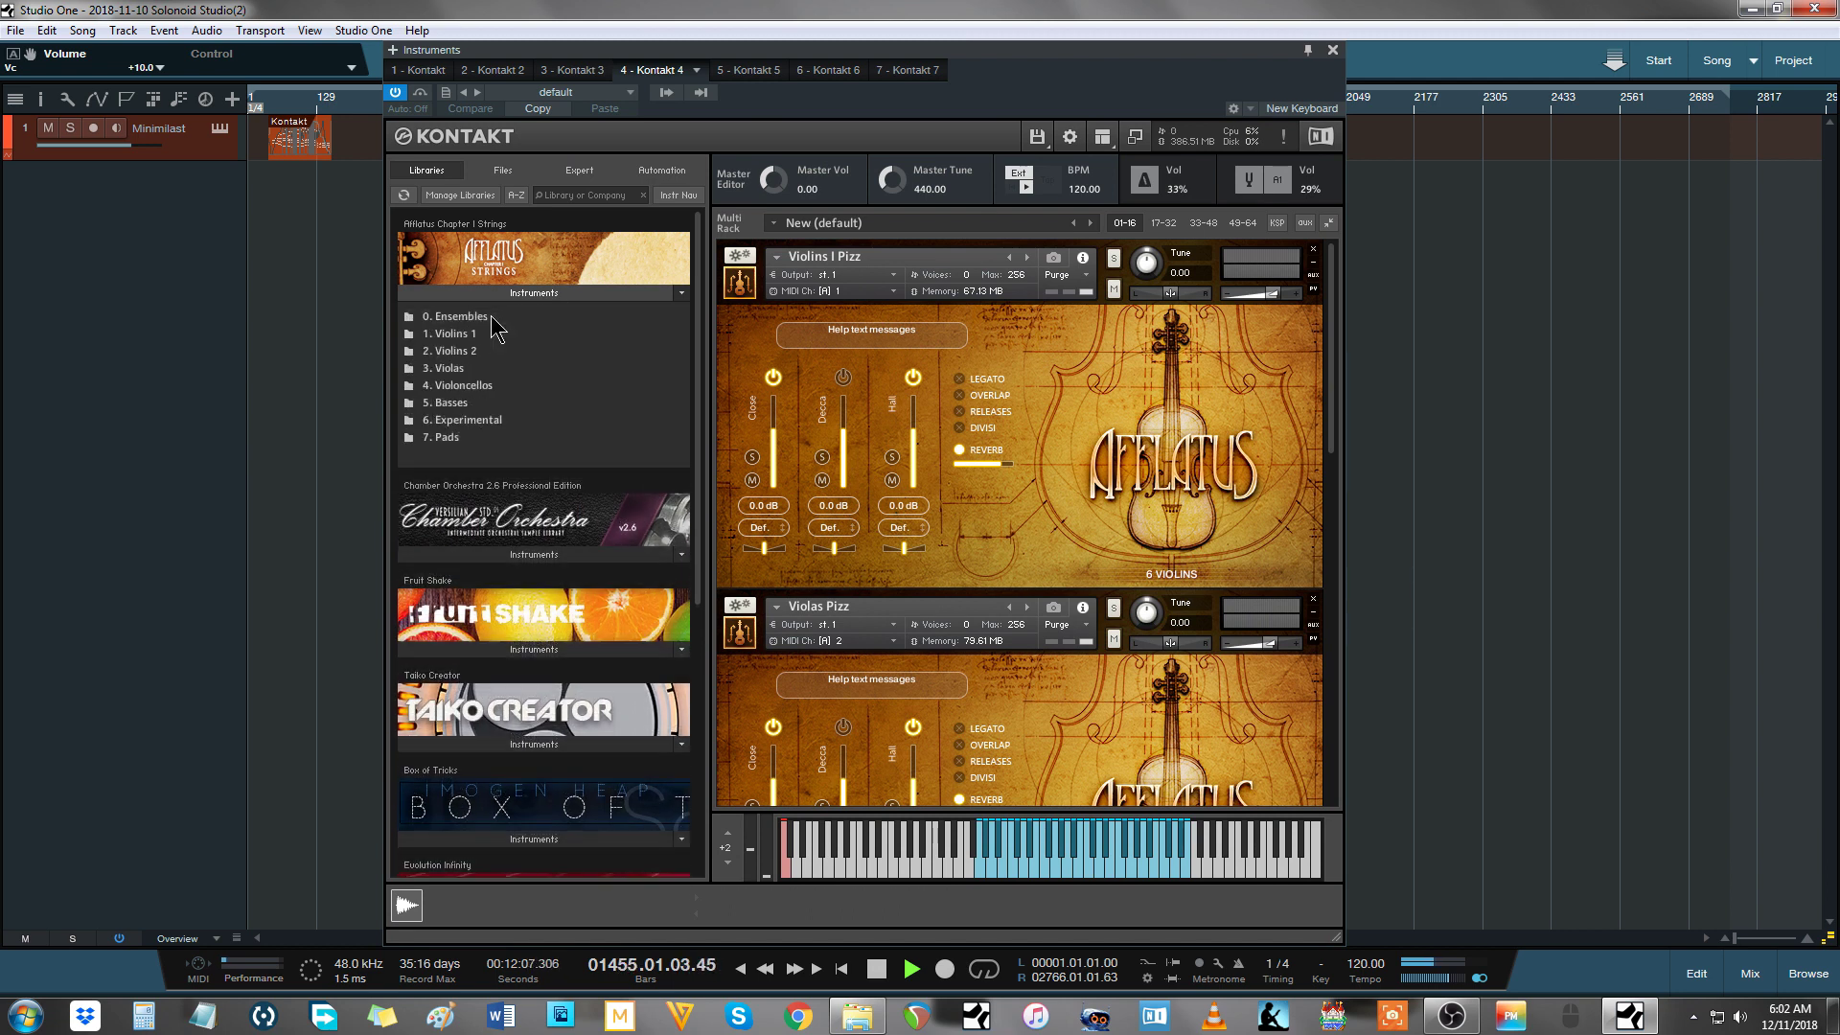
double_click(481, 351)
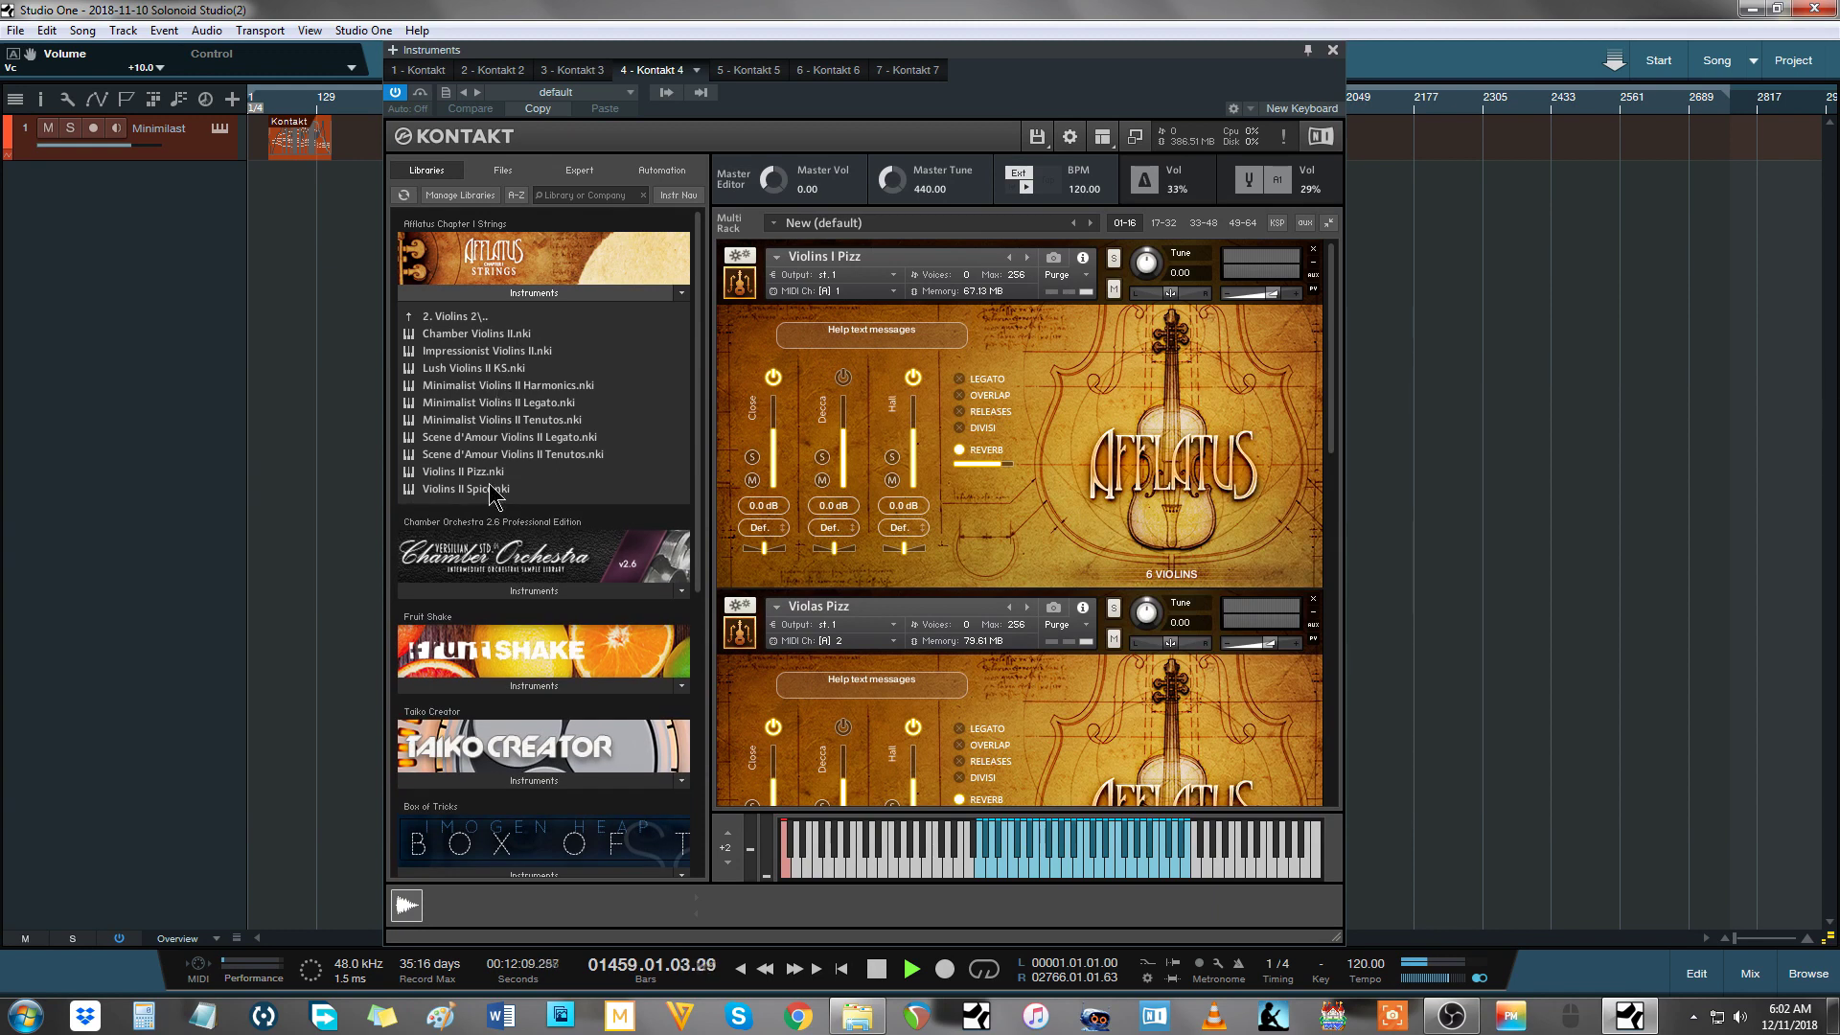
double_click(487, 319)
double_click(488, 368)
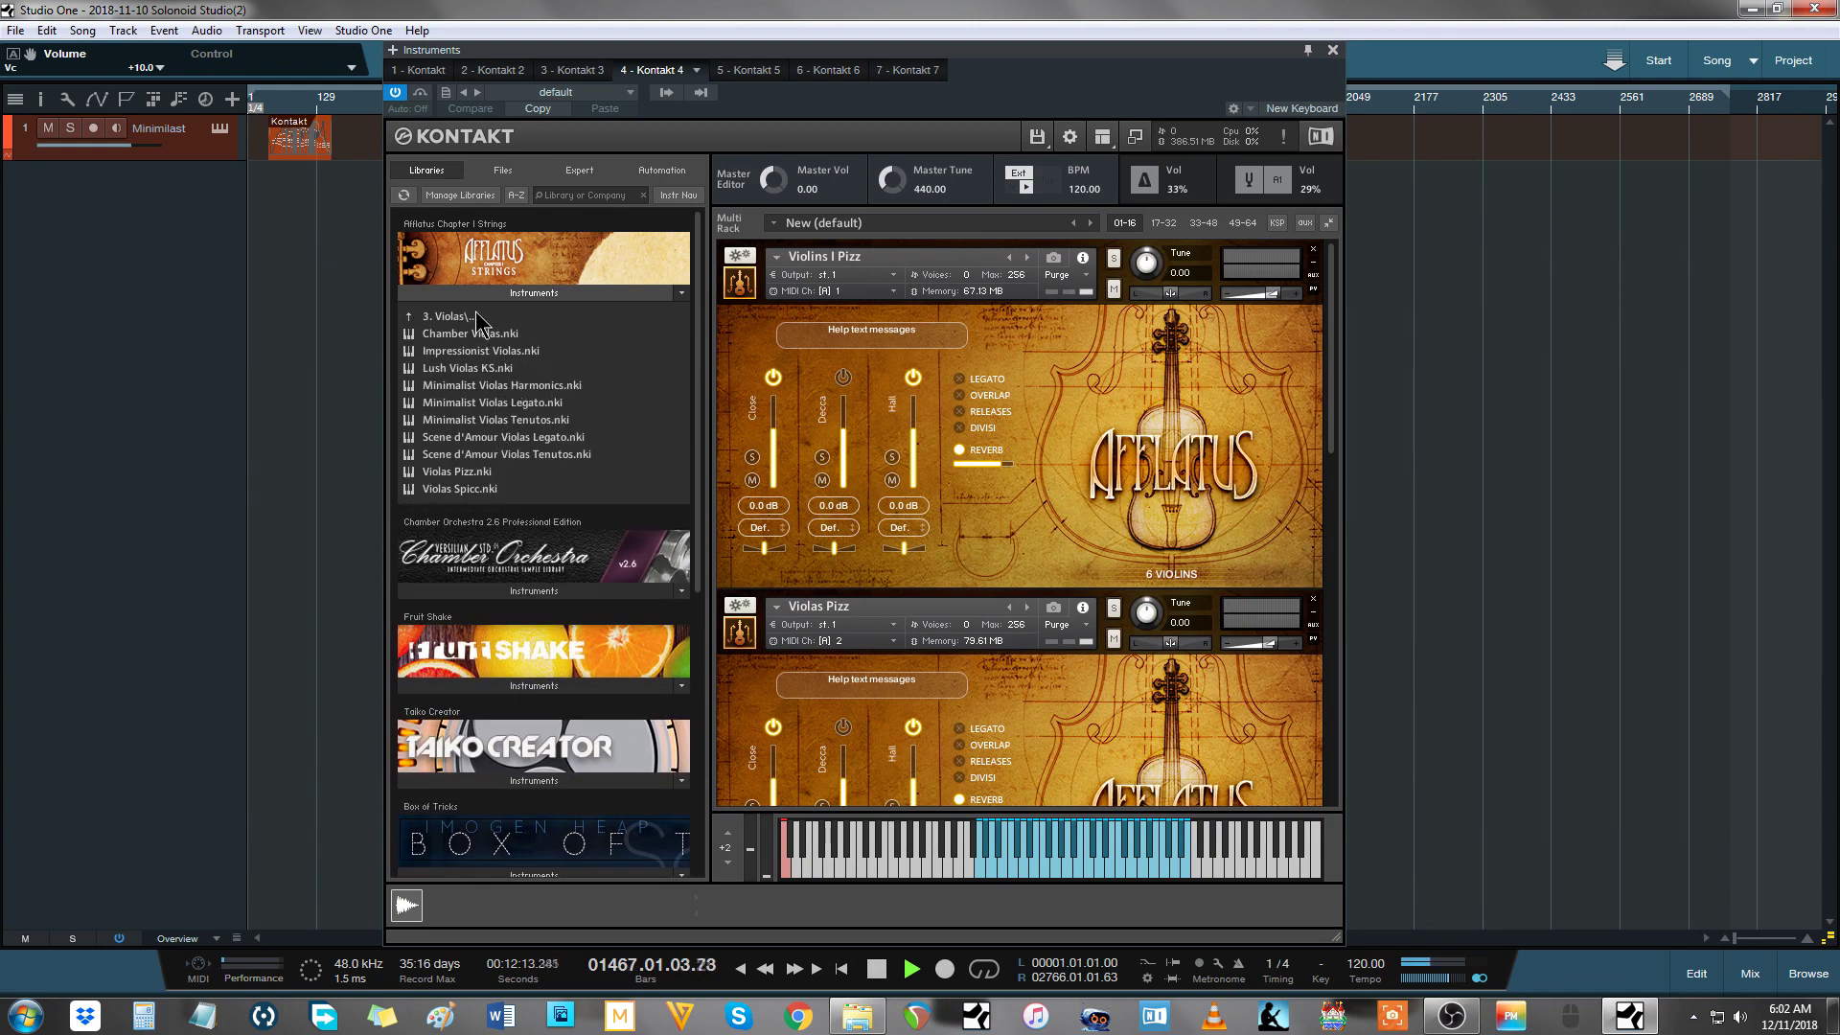
double_click(470, 318)
double_click(484, 385)
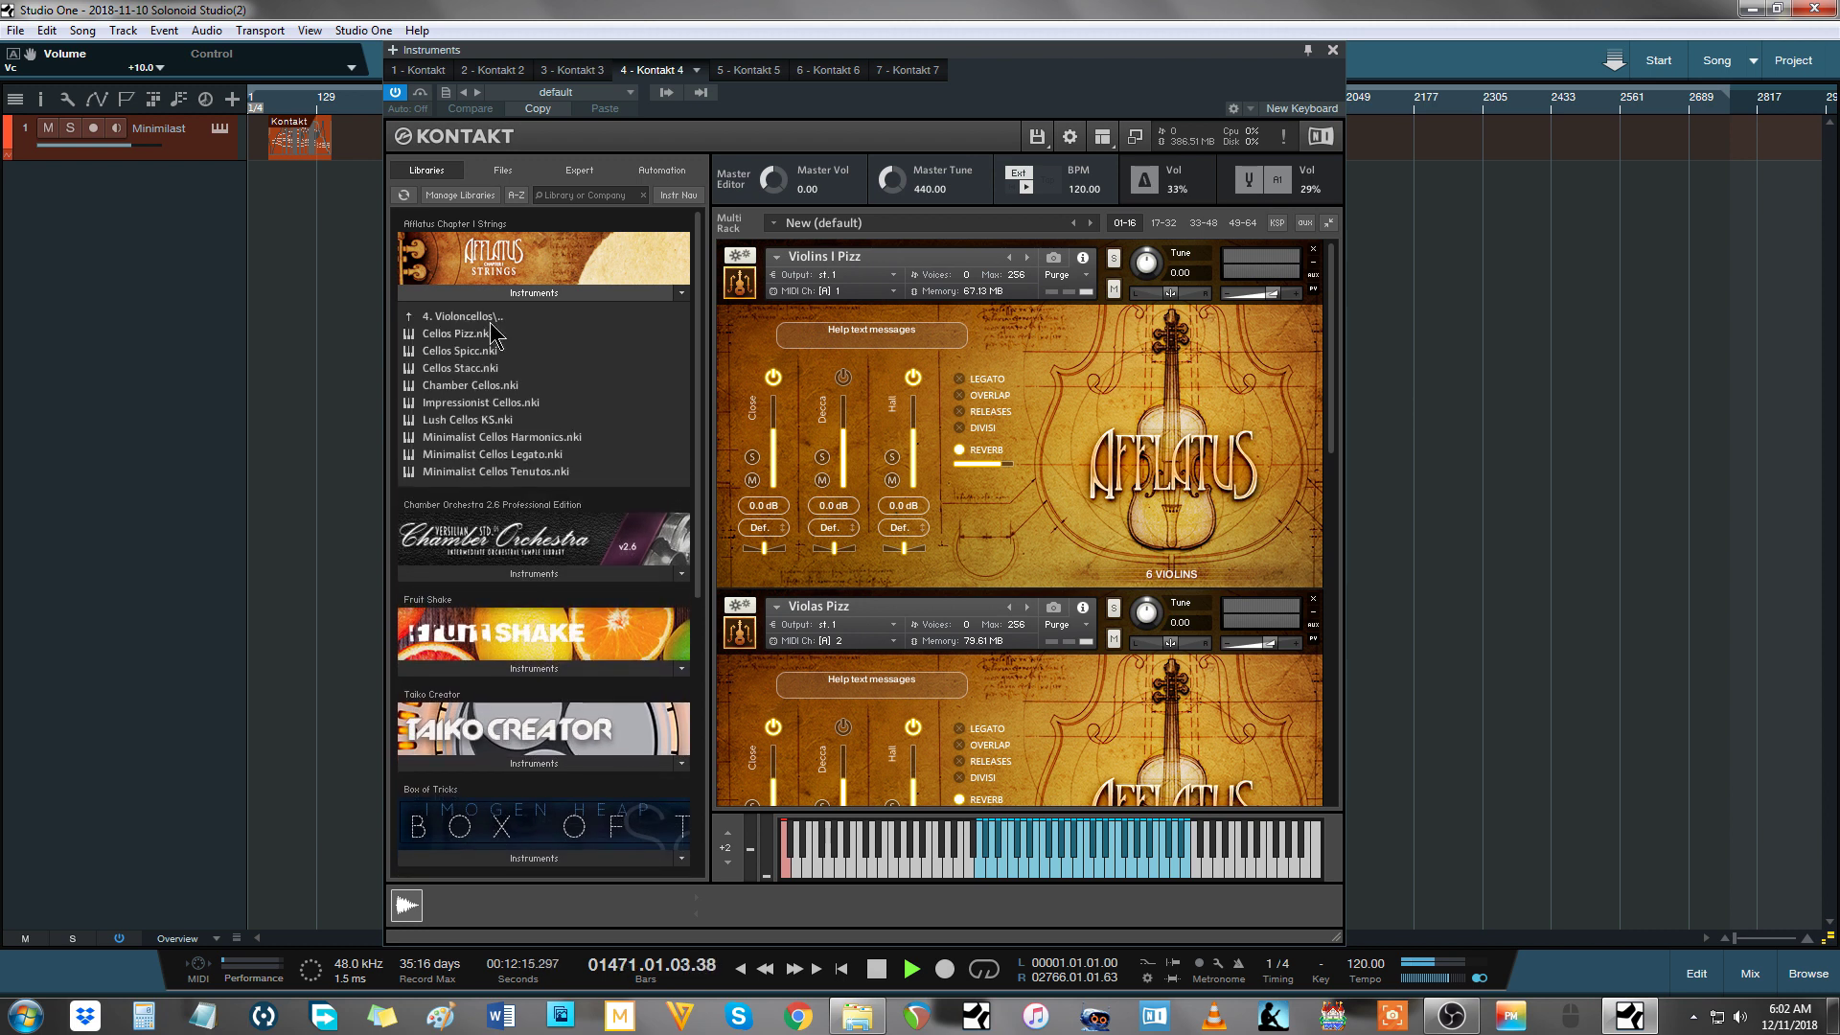
Step: Review the Basses folder, highlighting the Bartok, Lush, Trailer and Warrior Basses patches, and collapse the Afflatus instrument list
double_click(487, 317)
double_click(487, 403)
left_click(505, 335)
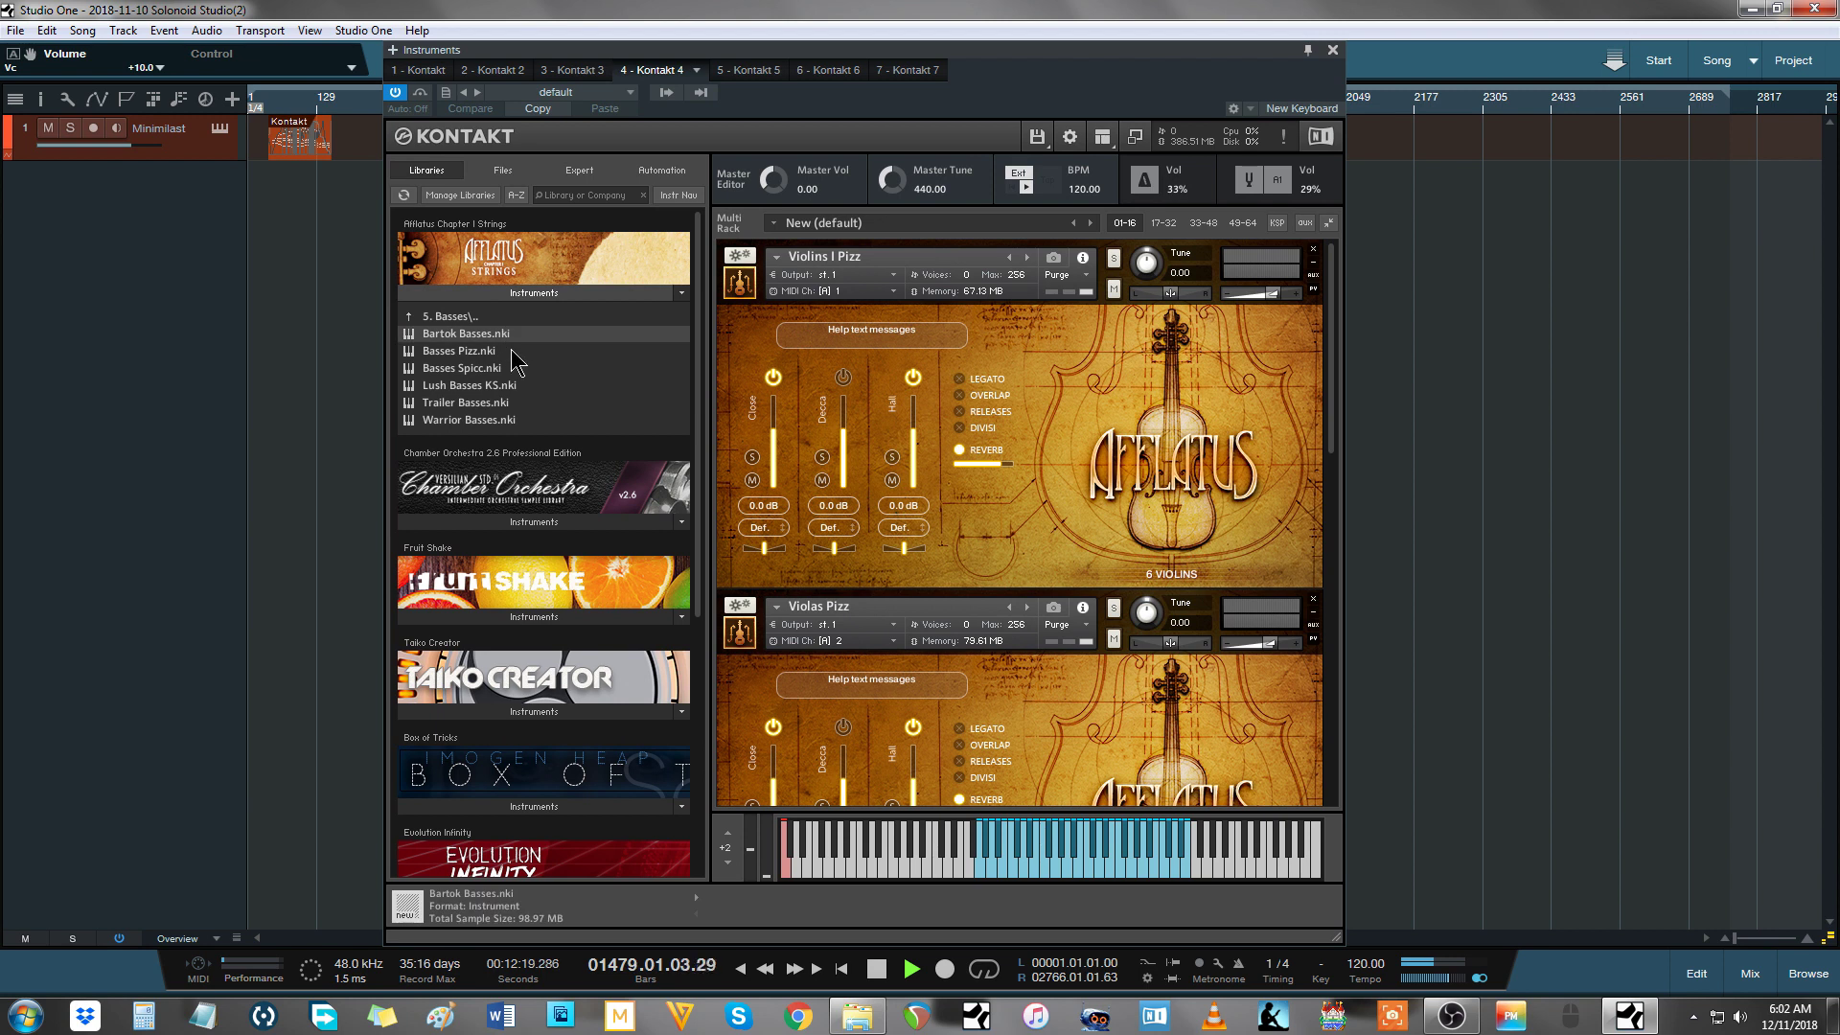
left_click(522, 386)
left_click(521, 402)
left_click(522, 419)
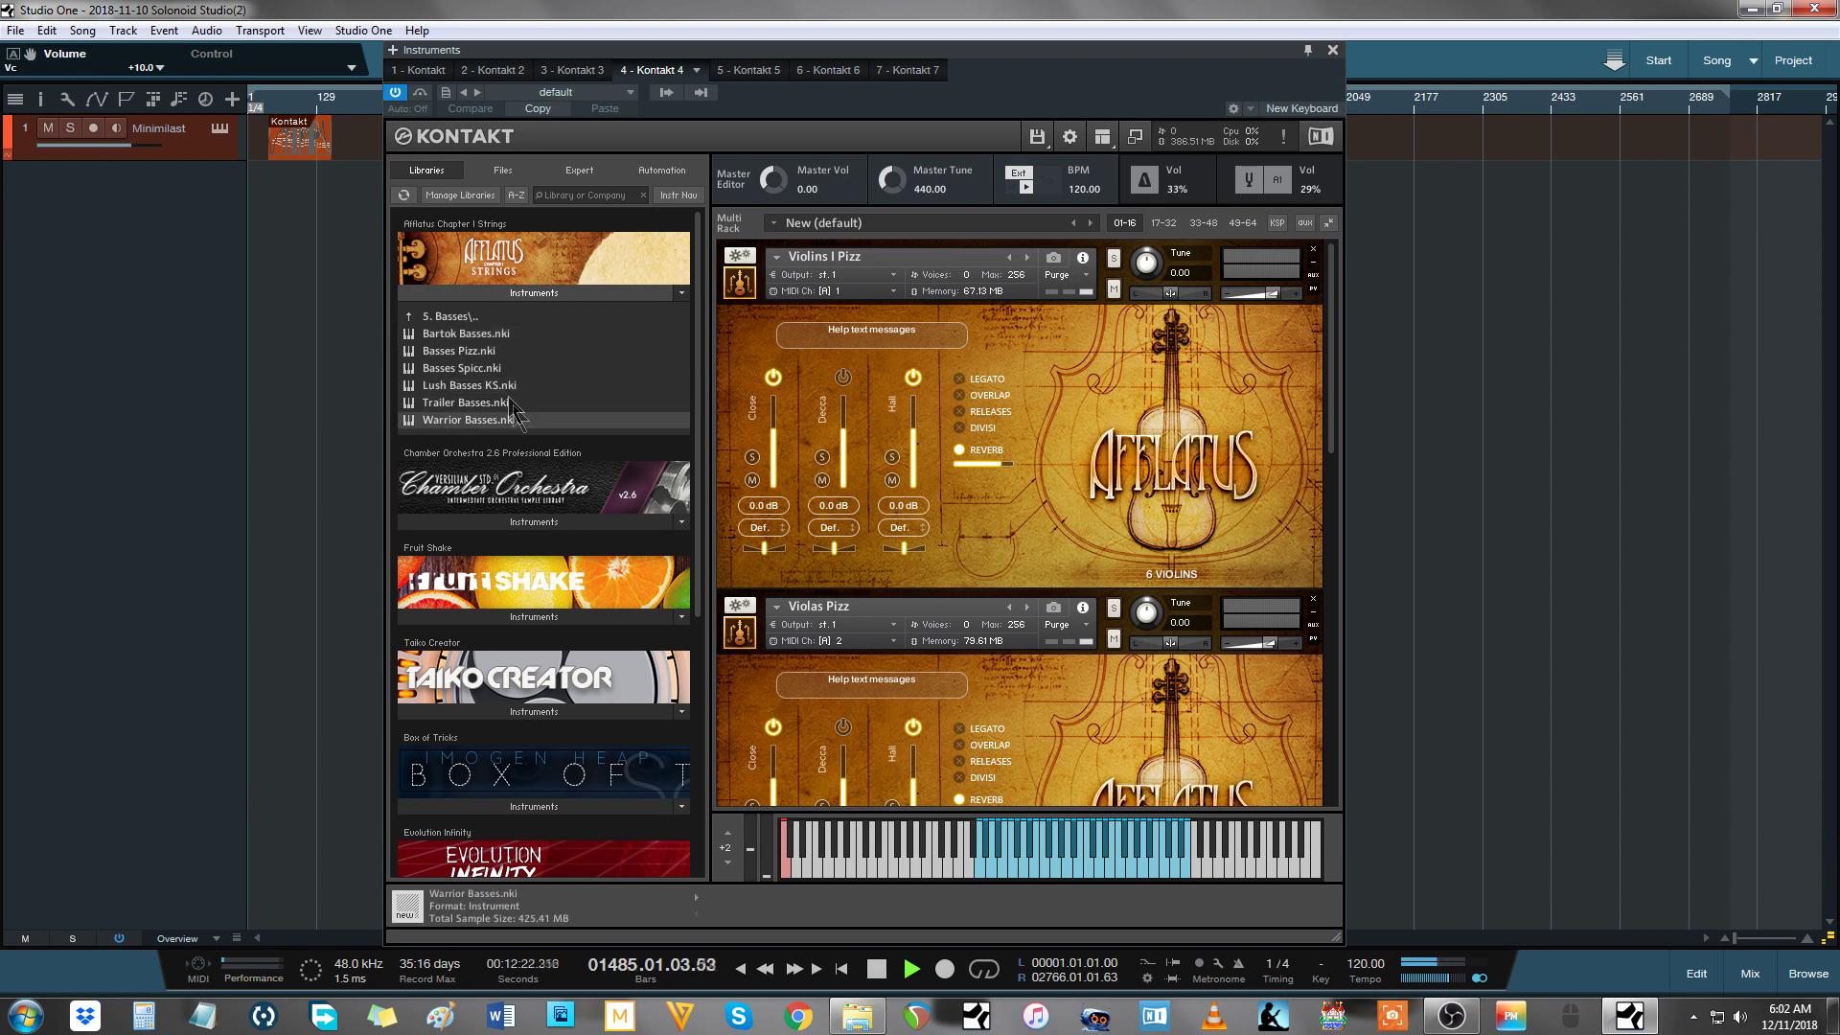
double_click(499, 320)
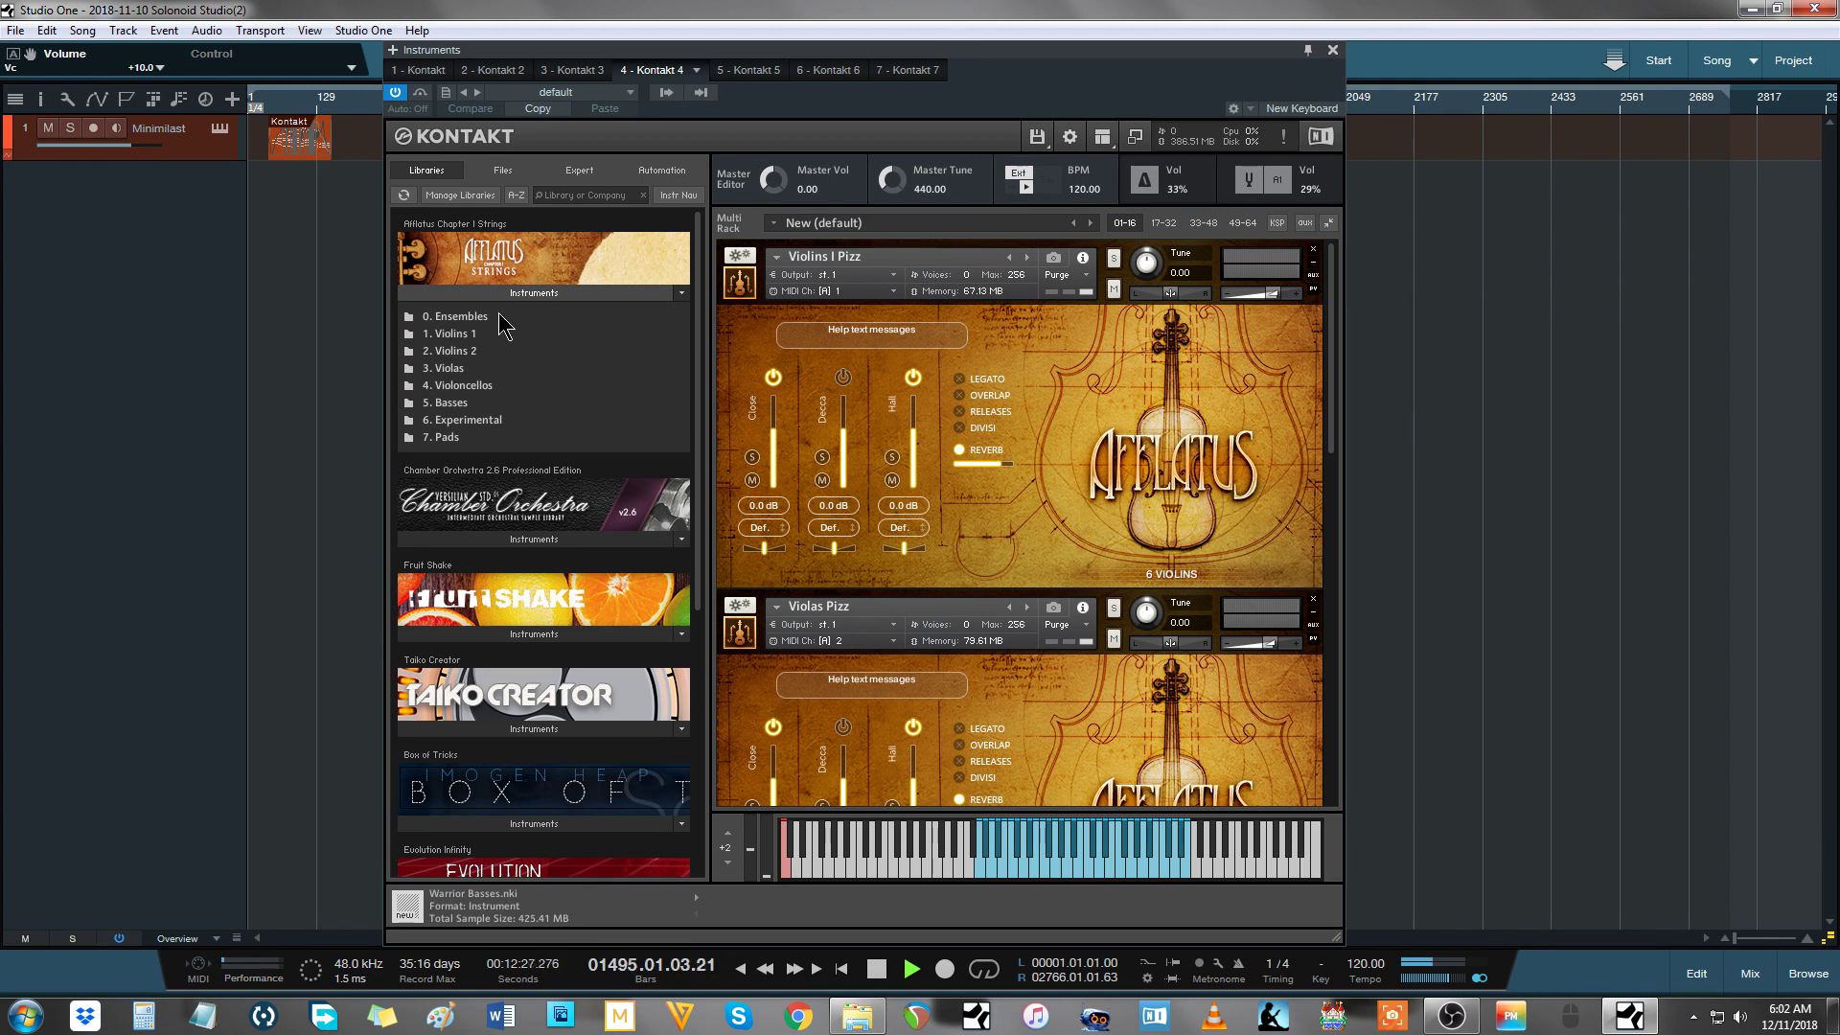
left_click(513, 294)
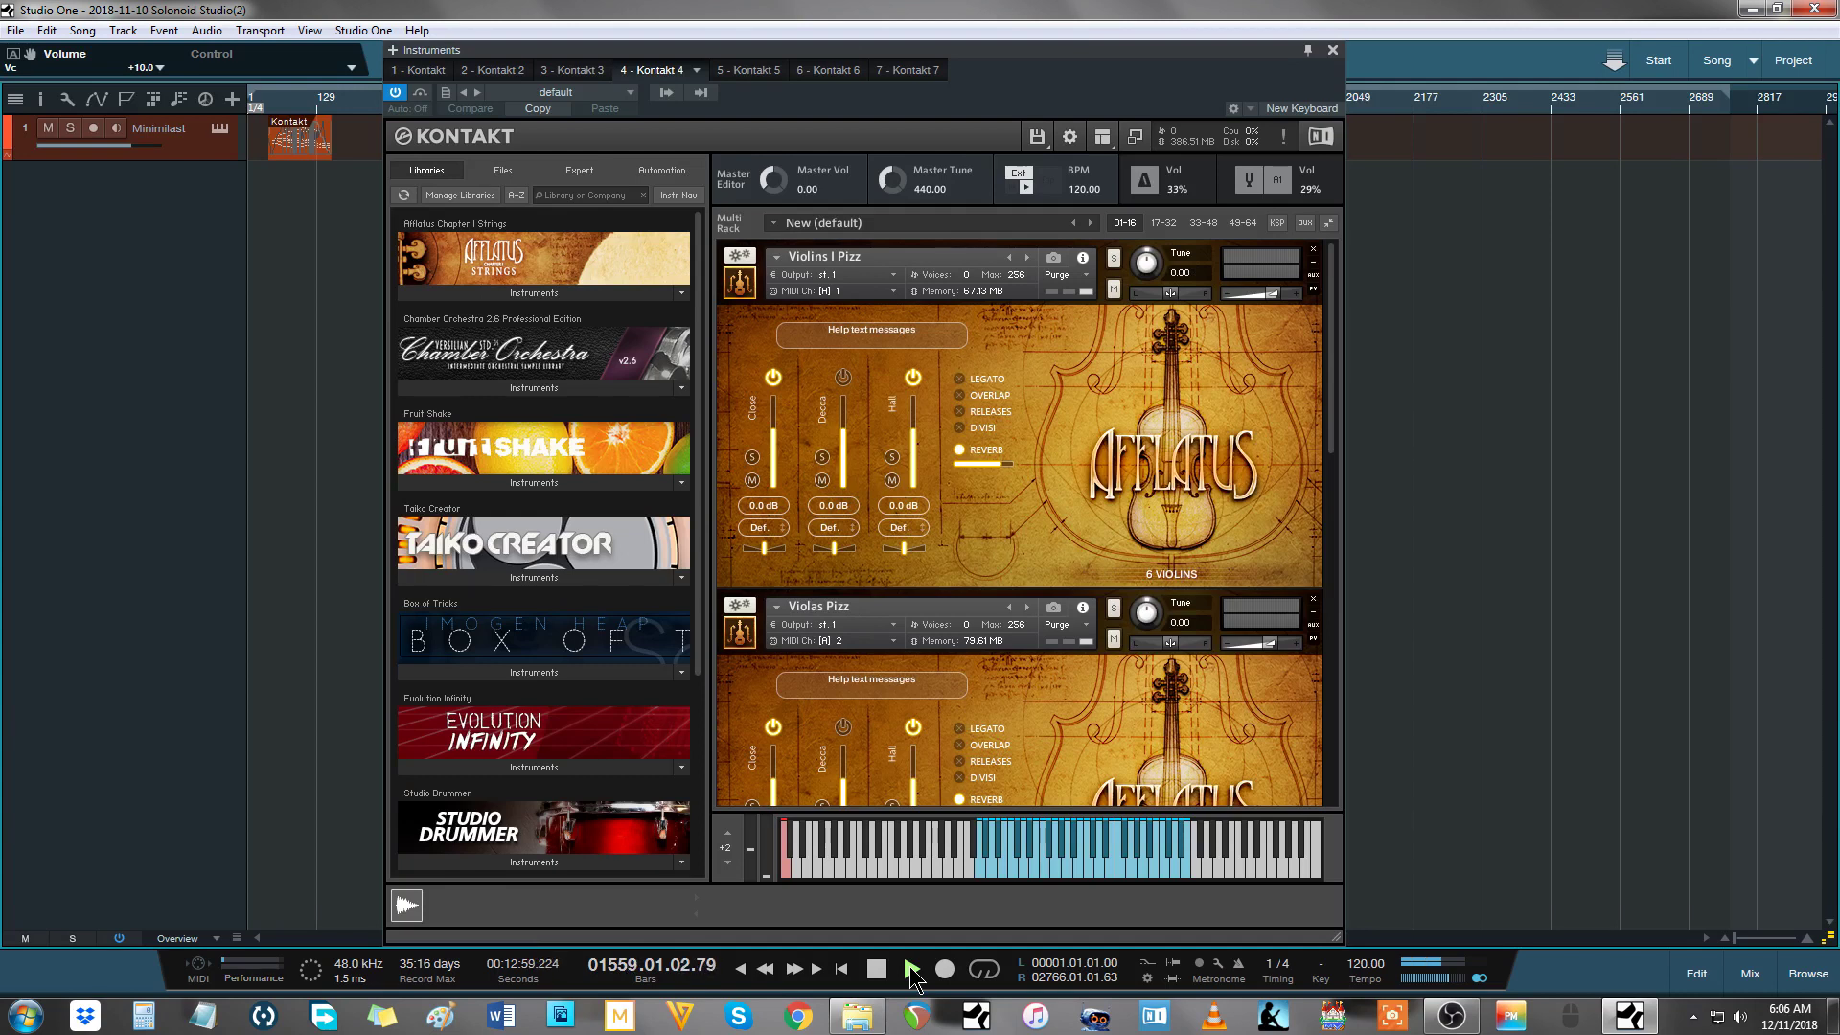
Step: Switch to the Kontakt 5 instance and review the Afflatus Experimental folder, highlighting its patches down to Witch Hunter Strings
left_click(762, 71)
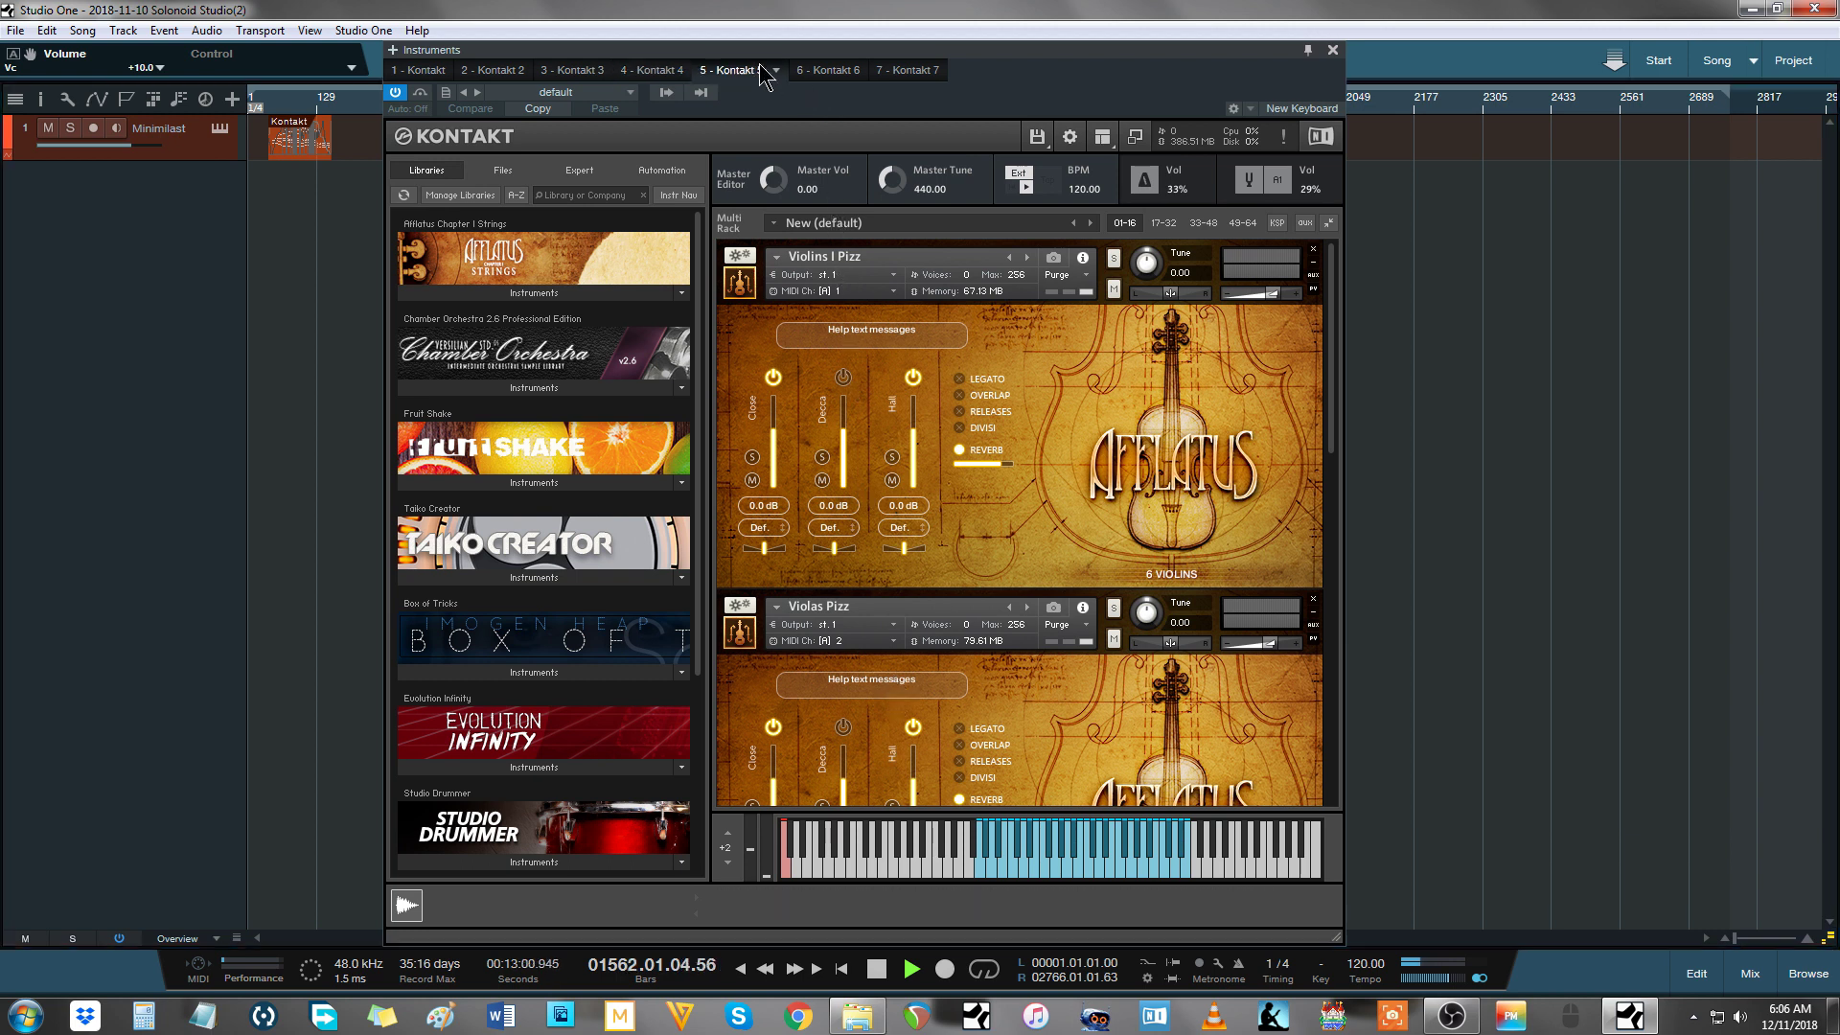
left_click(576, 292)
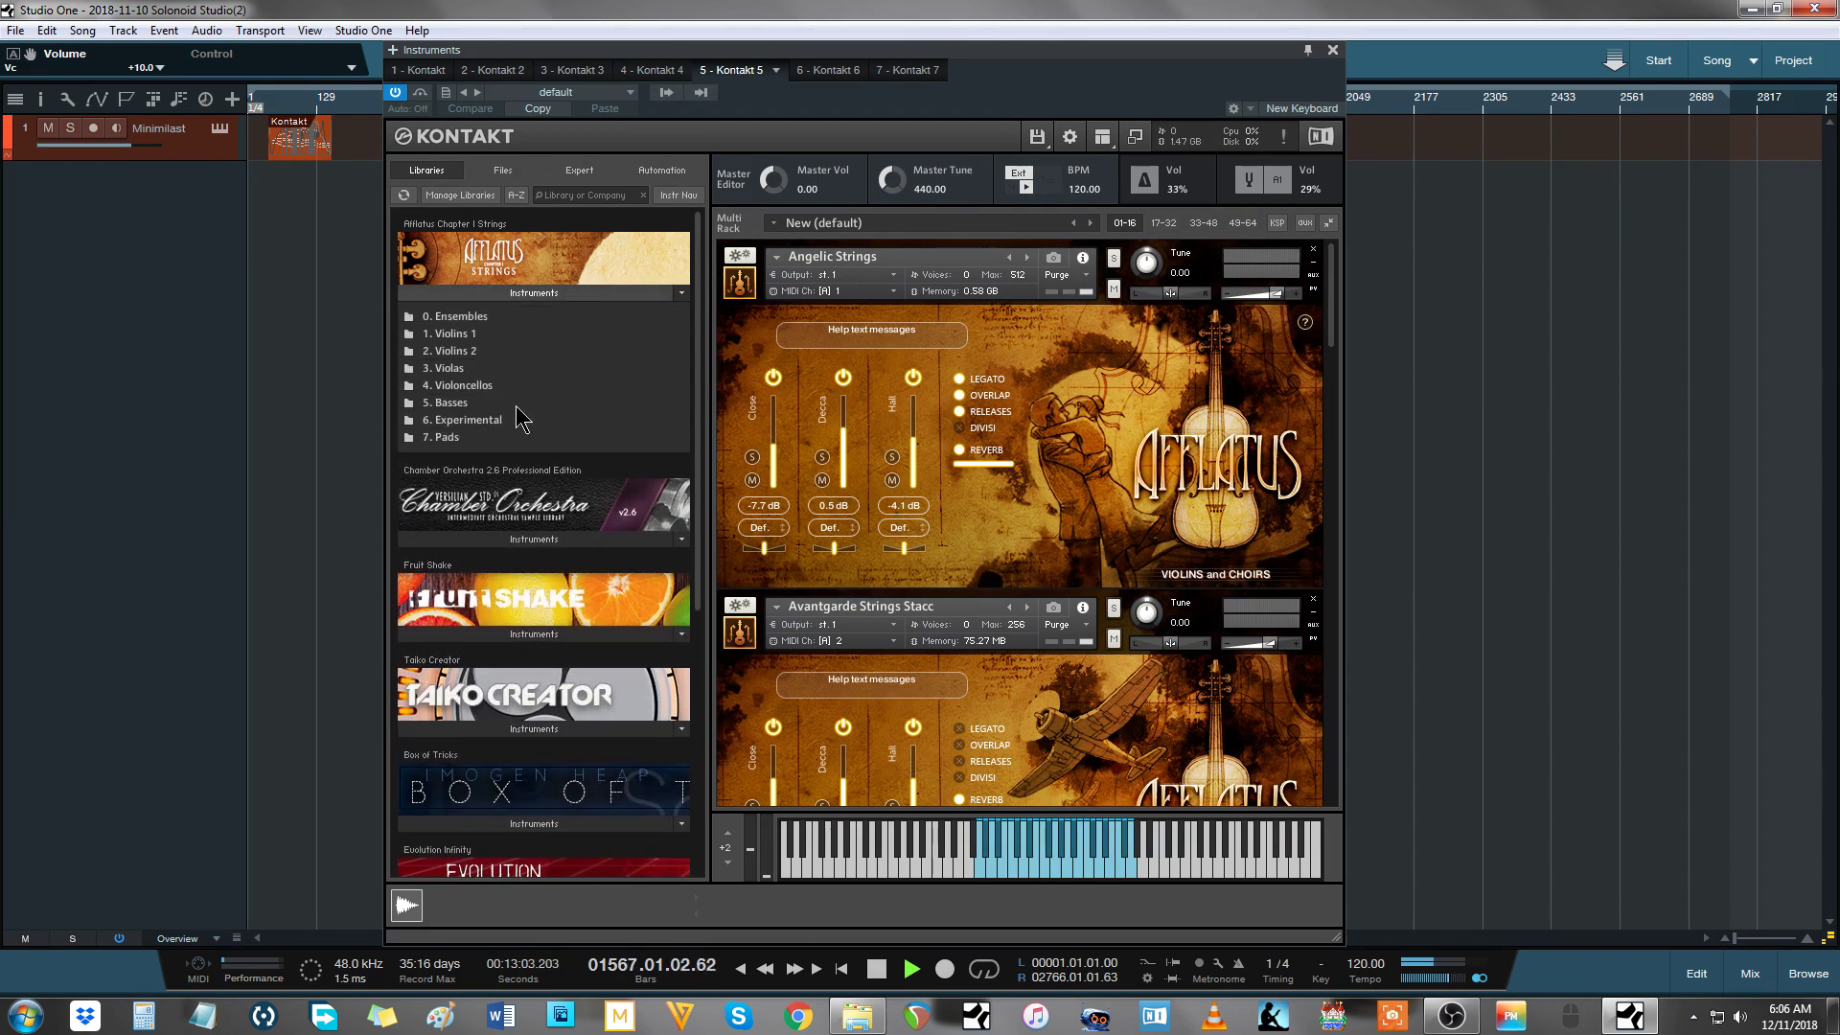
left_click(518, 419)
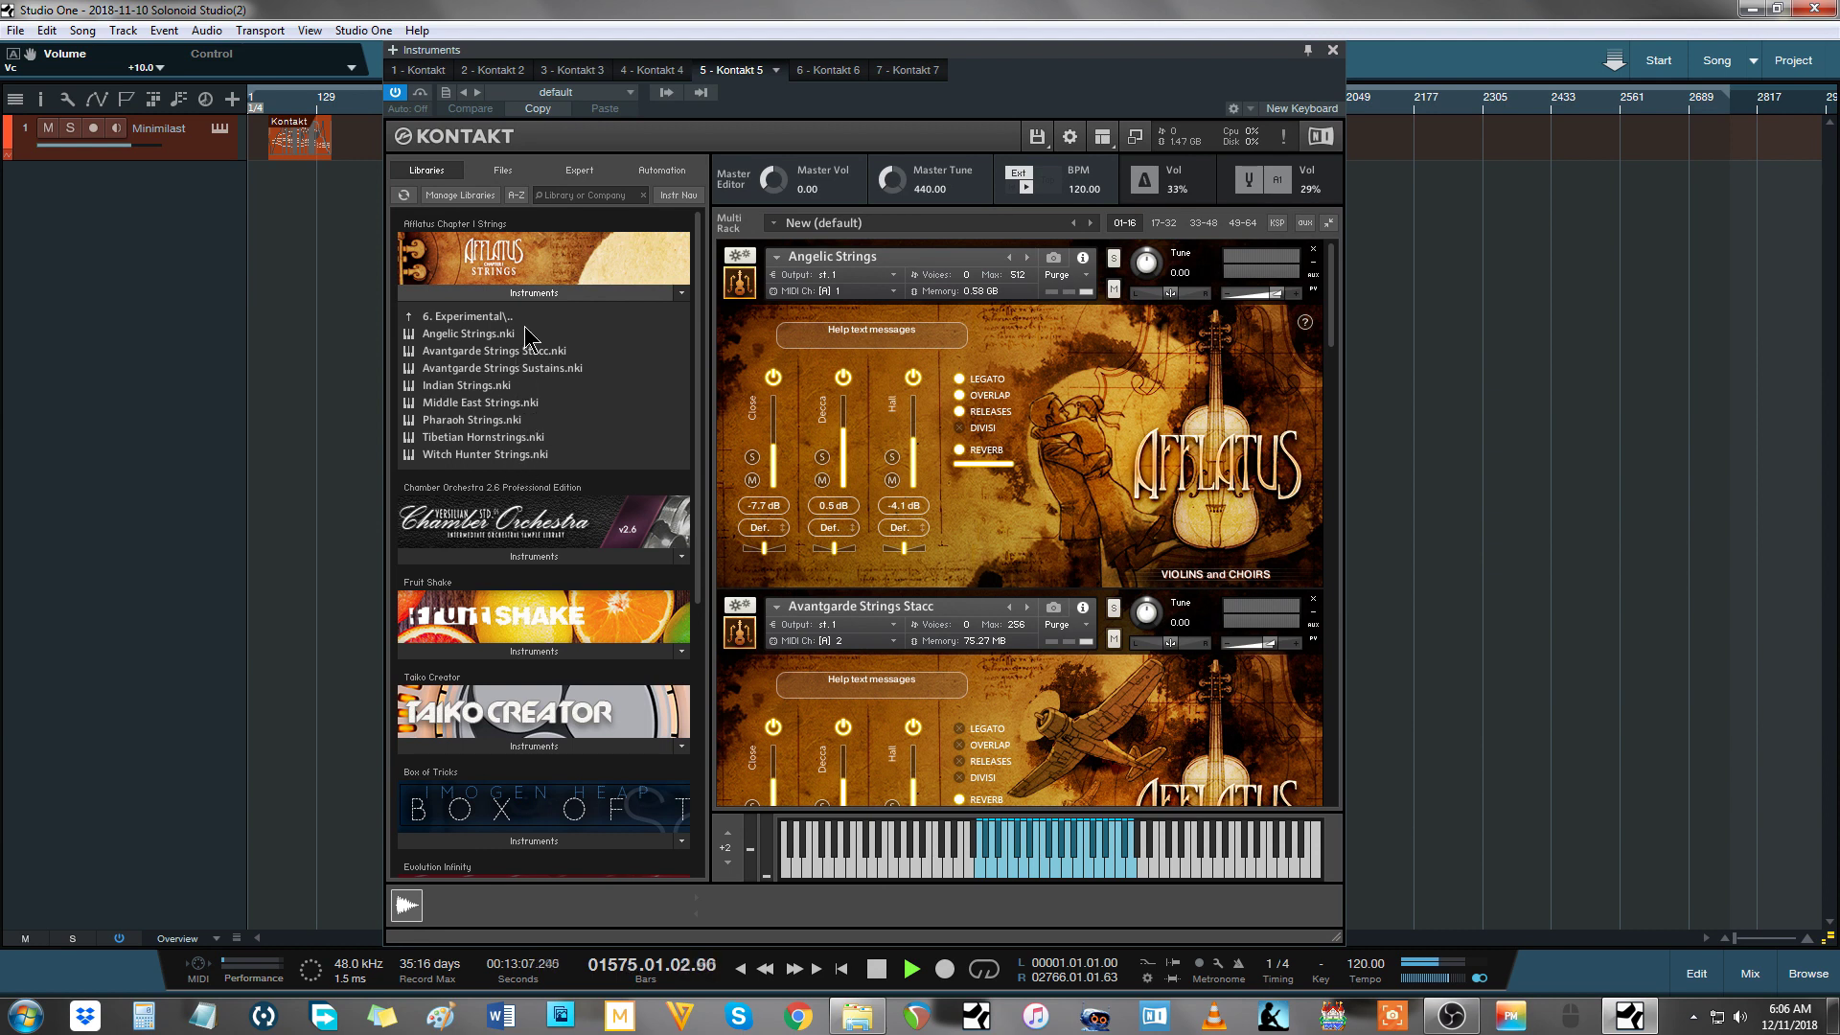
left_click(575, 351)
left_click(592, 372)
left_click(588, 388)
left_click(587, 403)
left_click(586, 422)
left_click(586, 437)
left_click(591, 455)
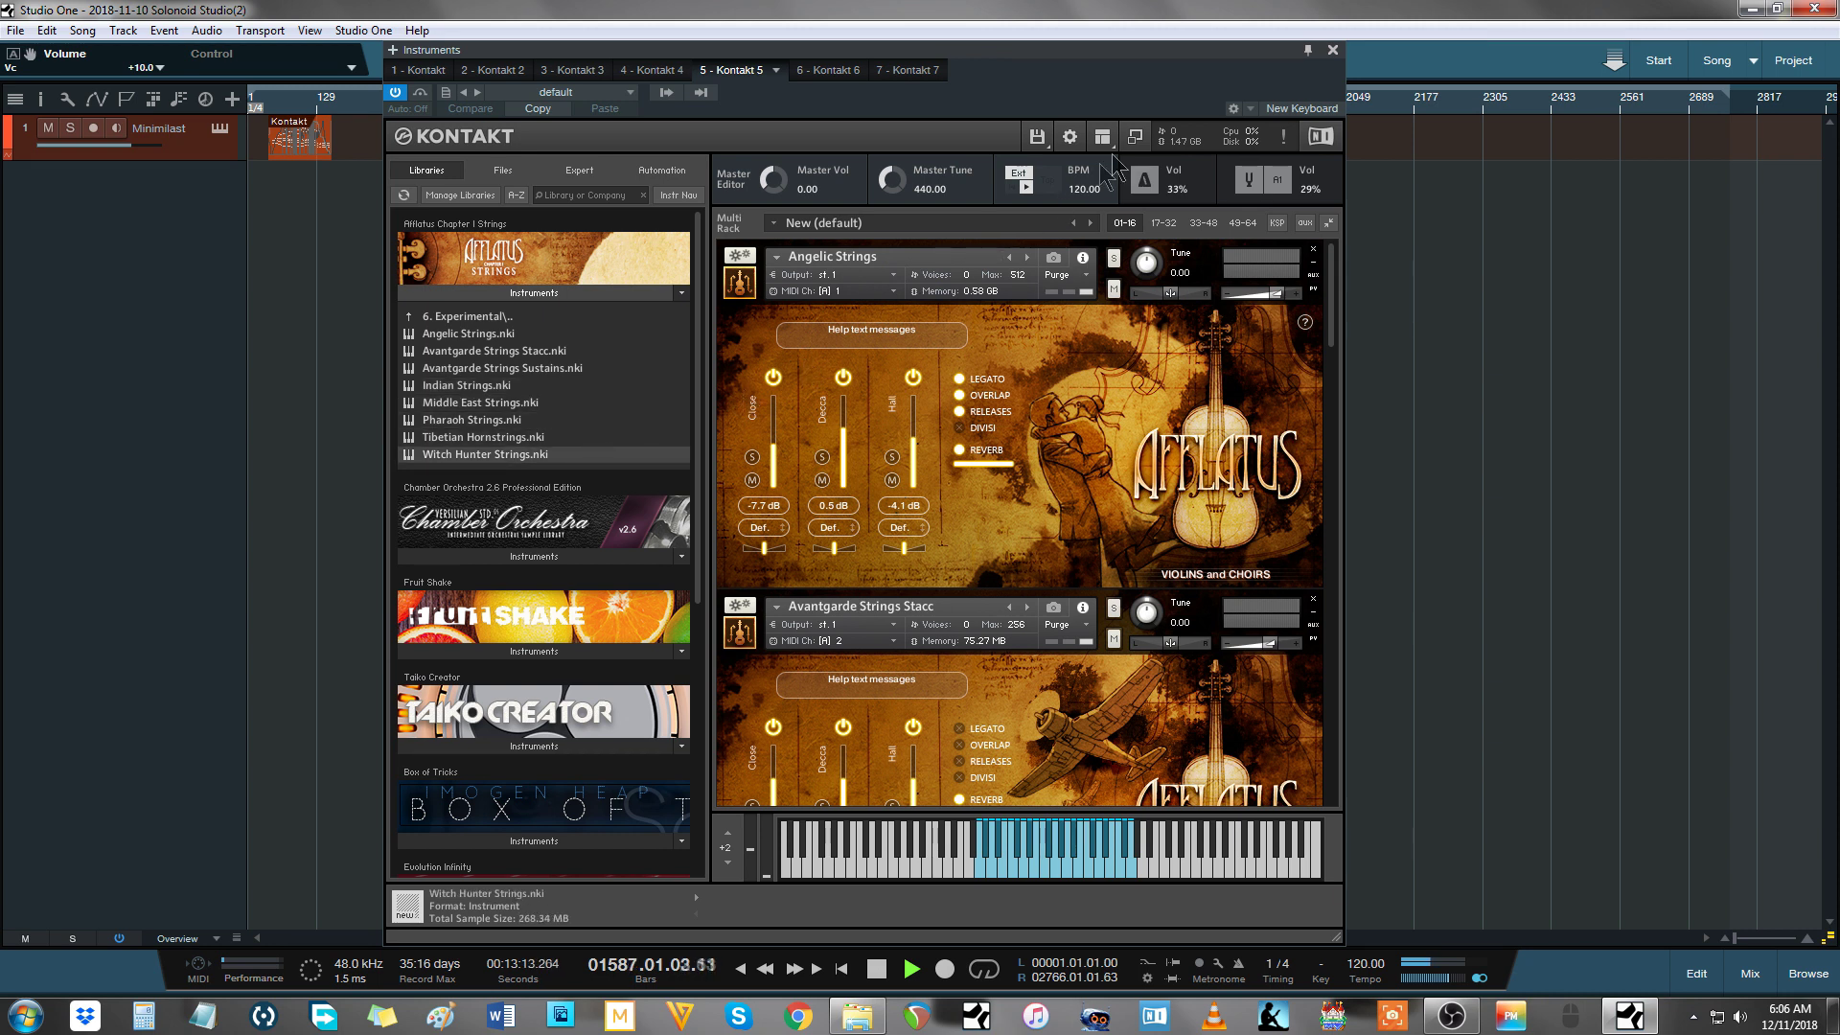
Step: Reduce Kontakt 5 to the compact view and audition Angelic Strings, Avantgarde Strings Stacc, Avantgarde Strings Sustains and Indian Strings
left_click(1137, 139)
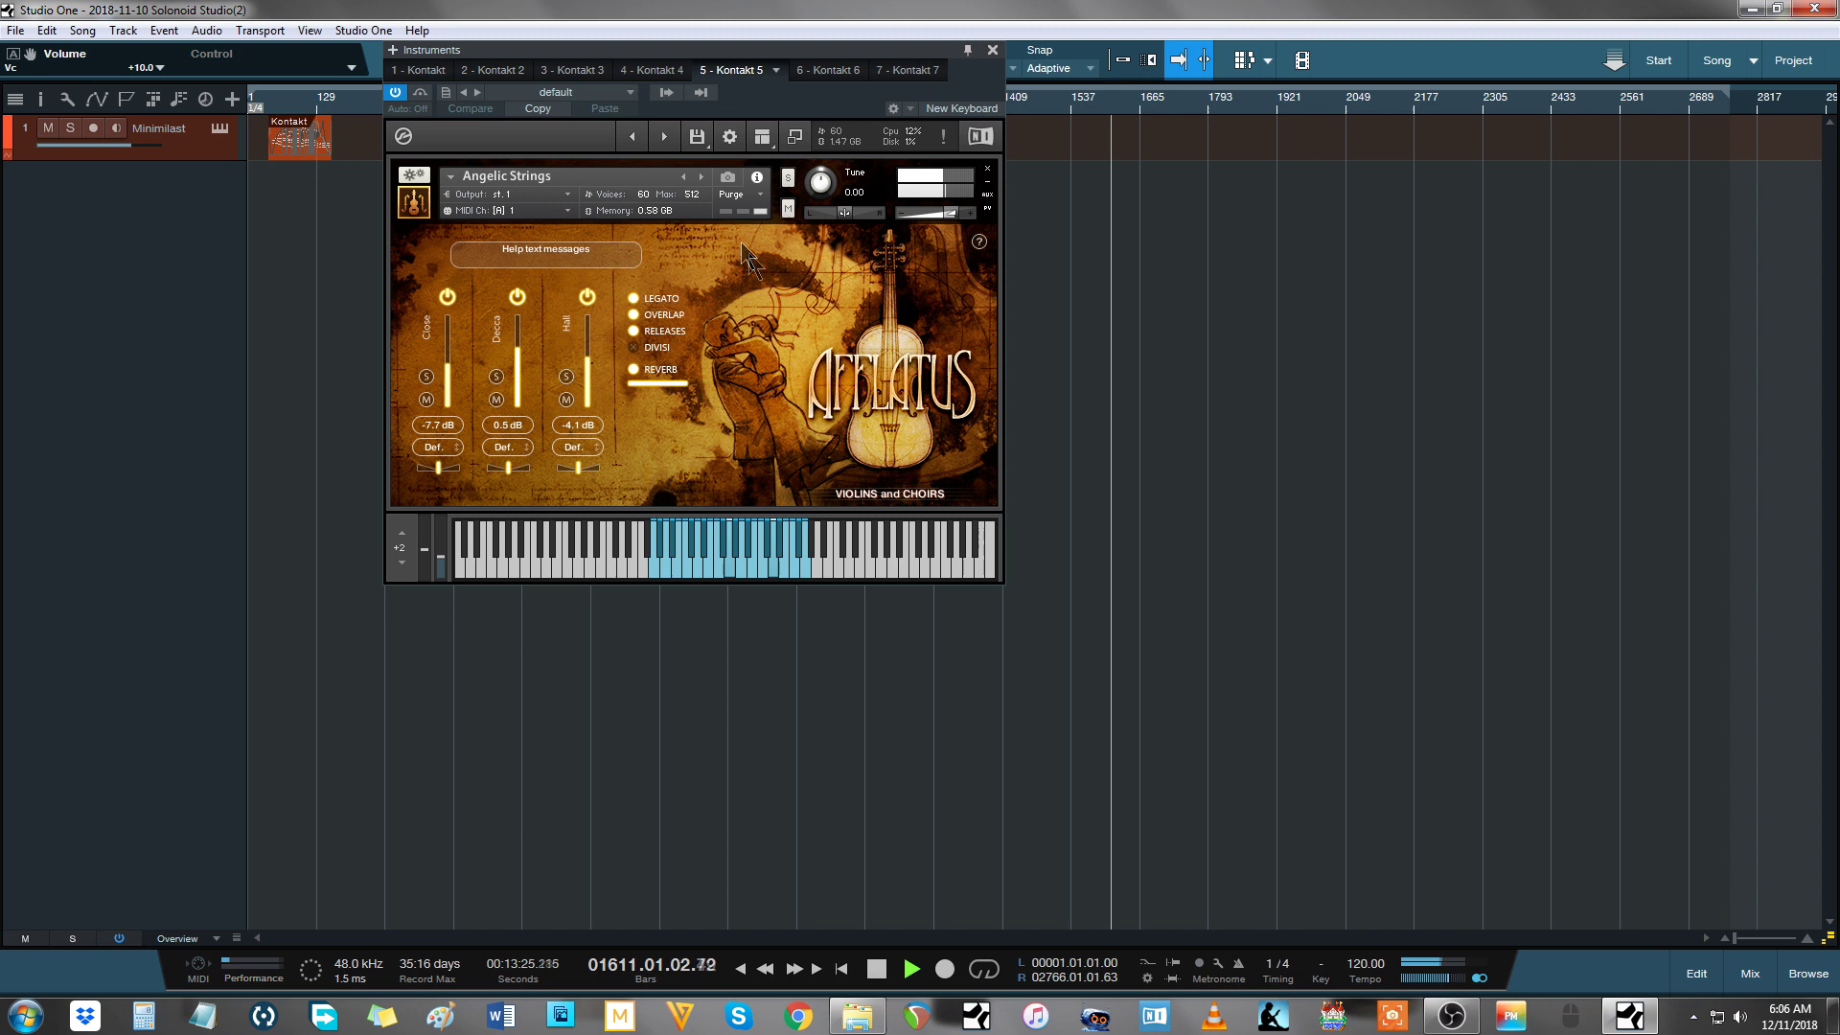
left_click(663, 134)
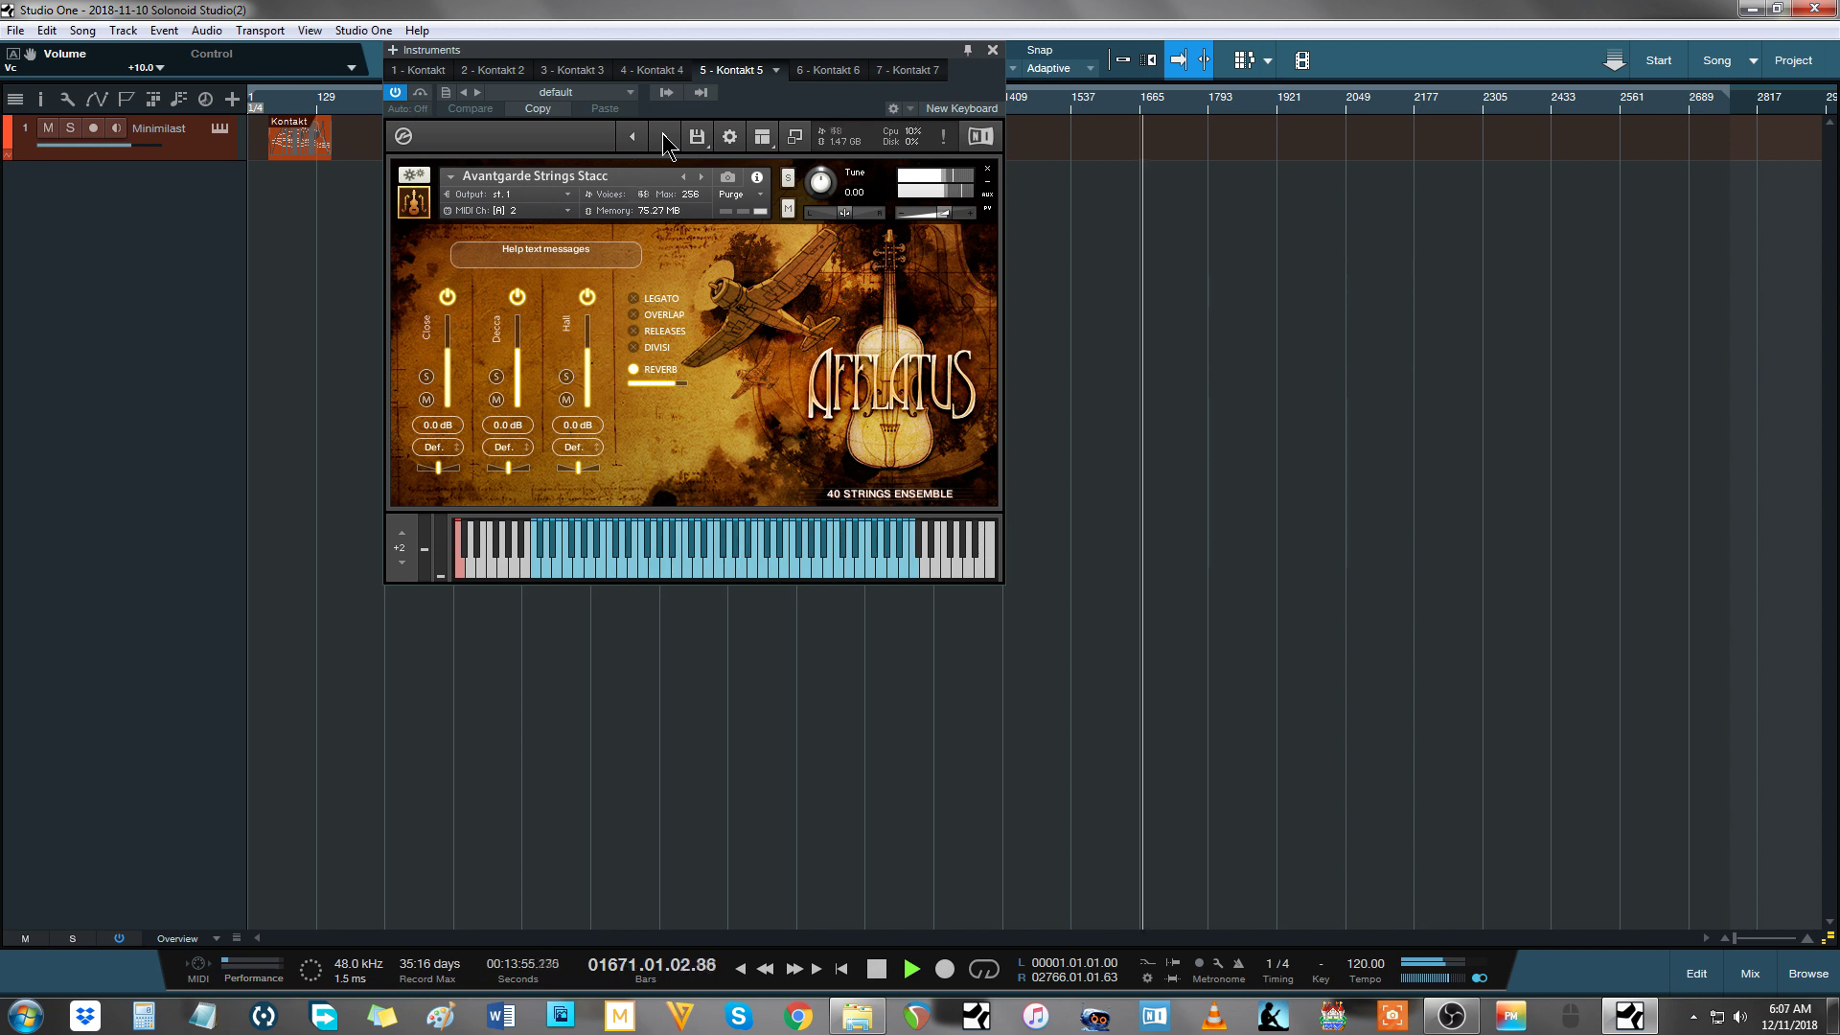
left_click(663, 137)
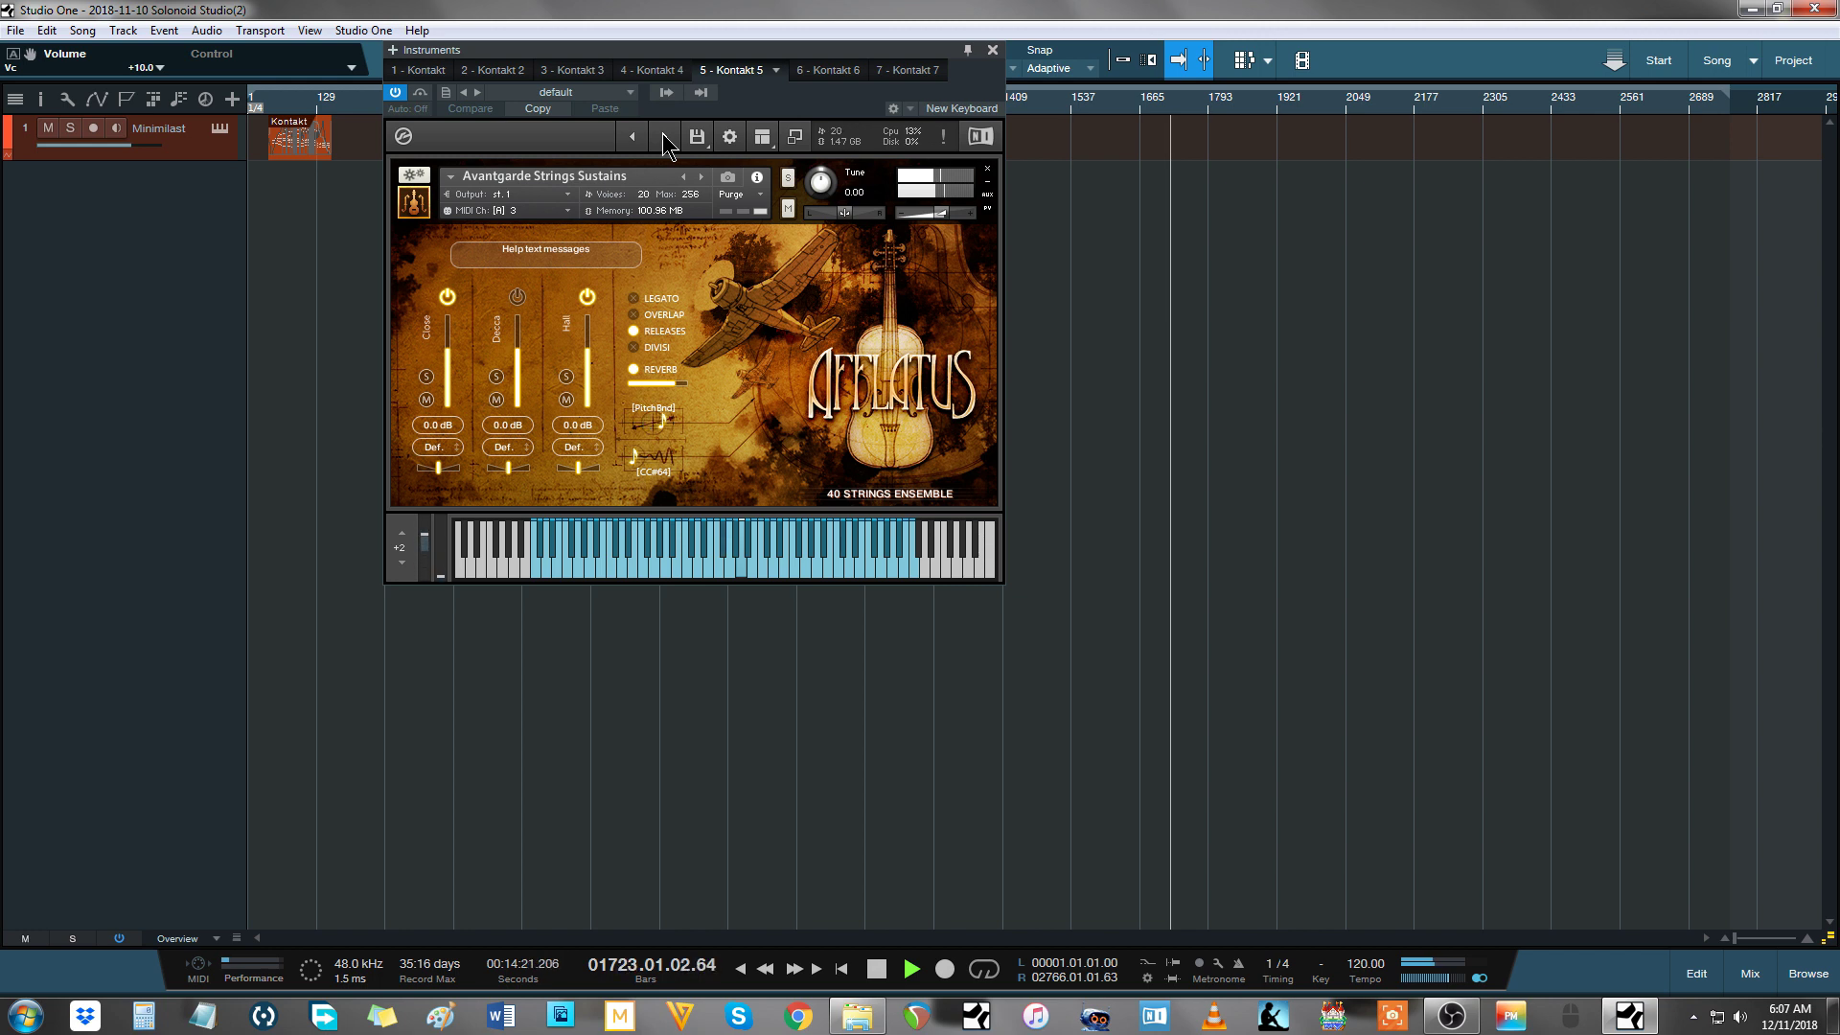
left_click(663, 136)
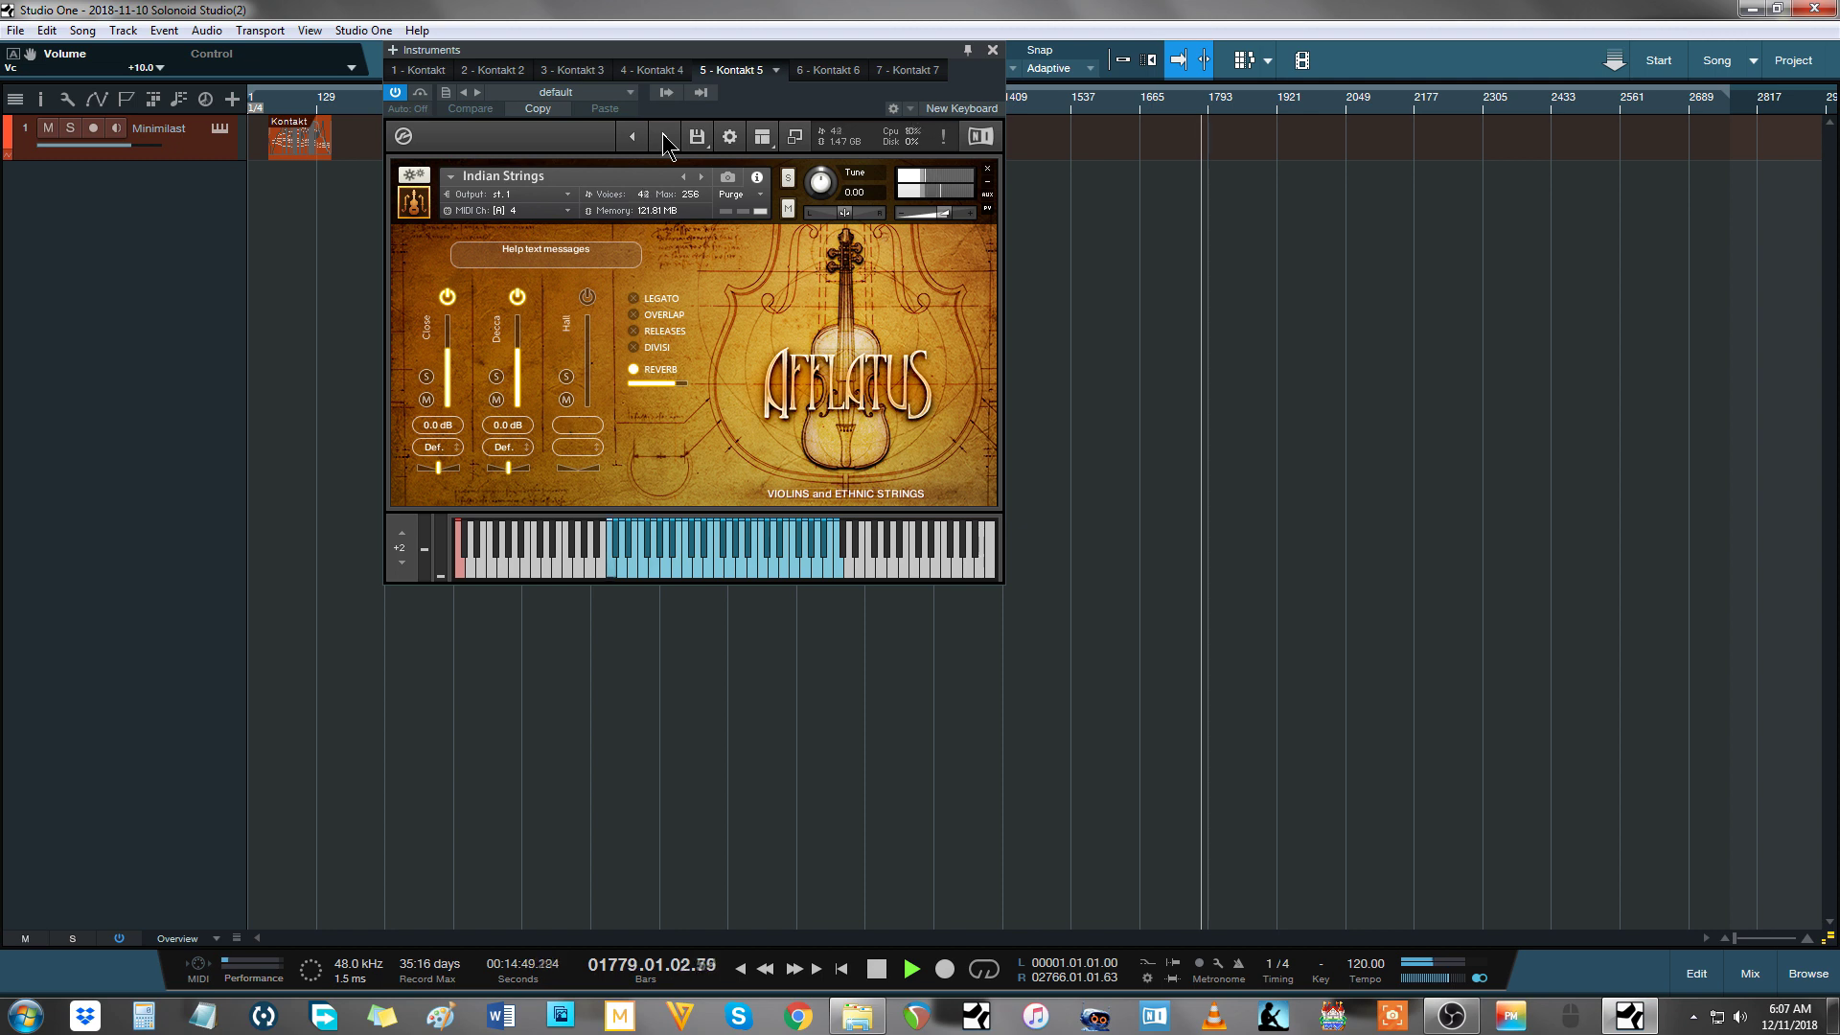
Step: Continue auditioning the experimental patches in Kontakt 5, playing Middle East Strings, Pharaoh Strings and Tibetian Hornstrings
left_click(663, 135)
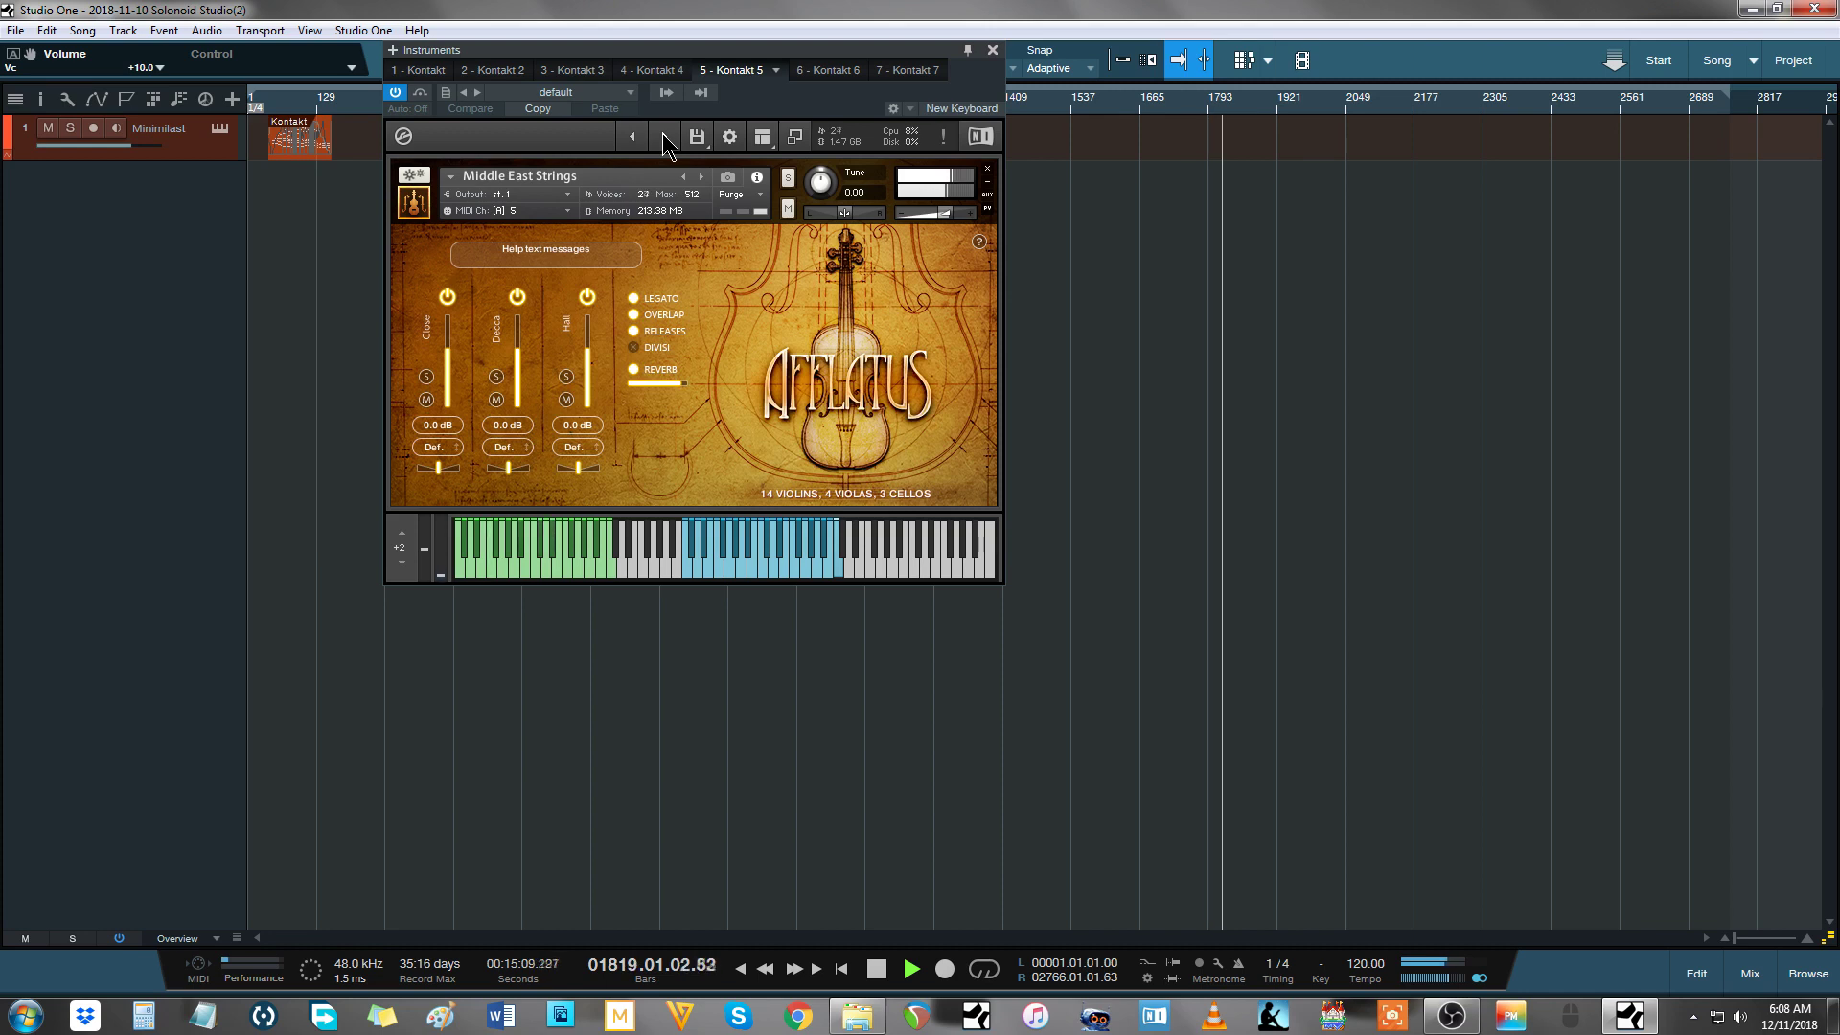
left_click(663, 136)
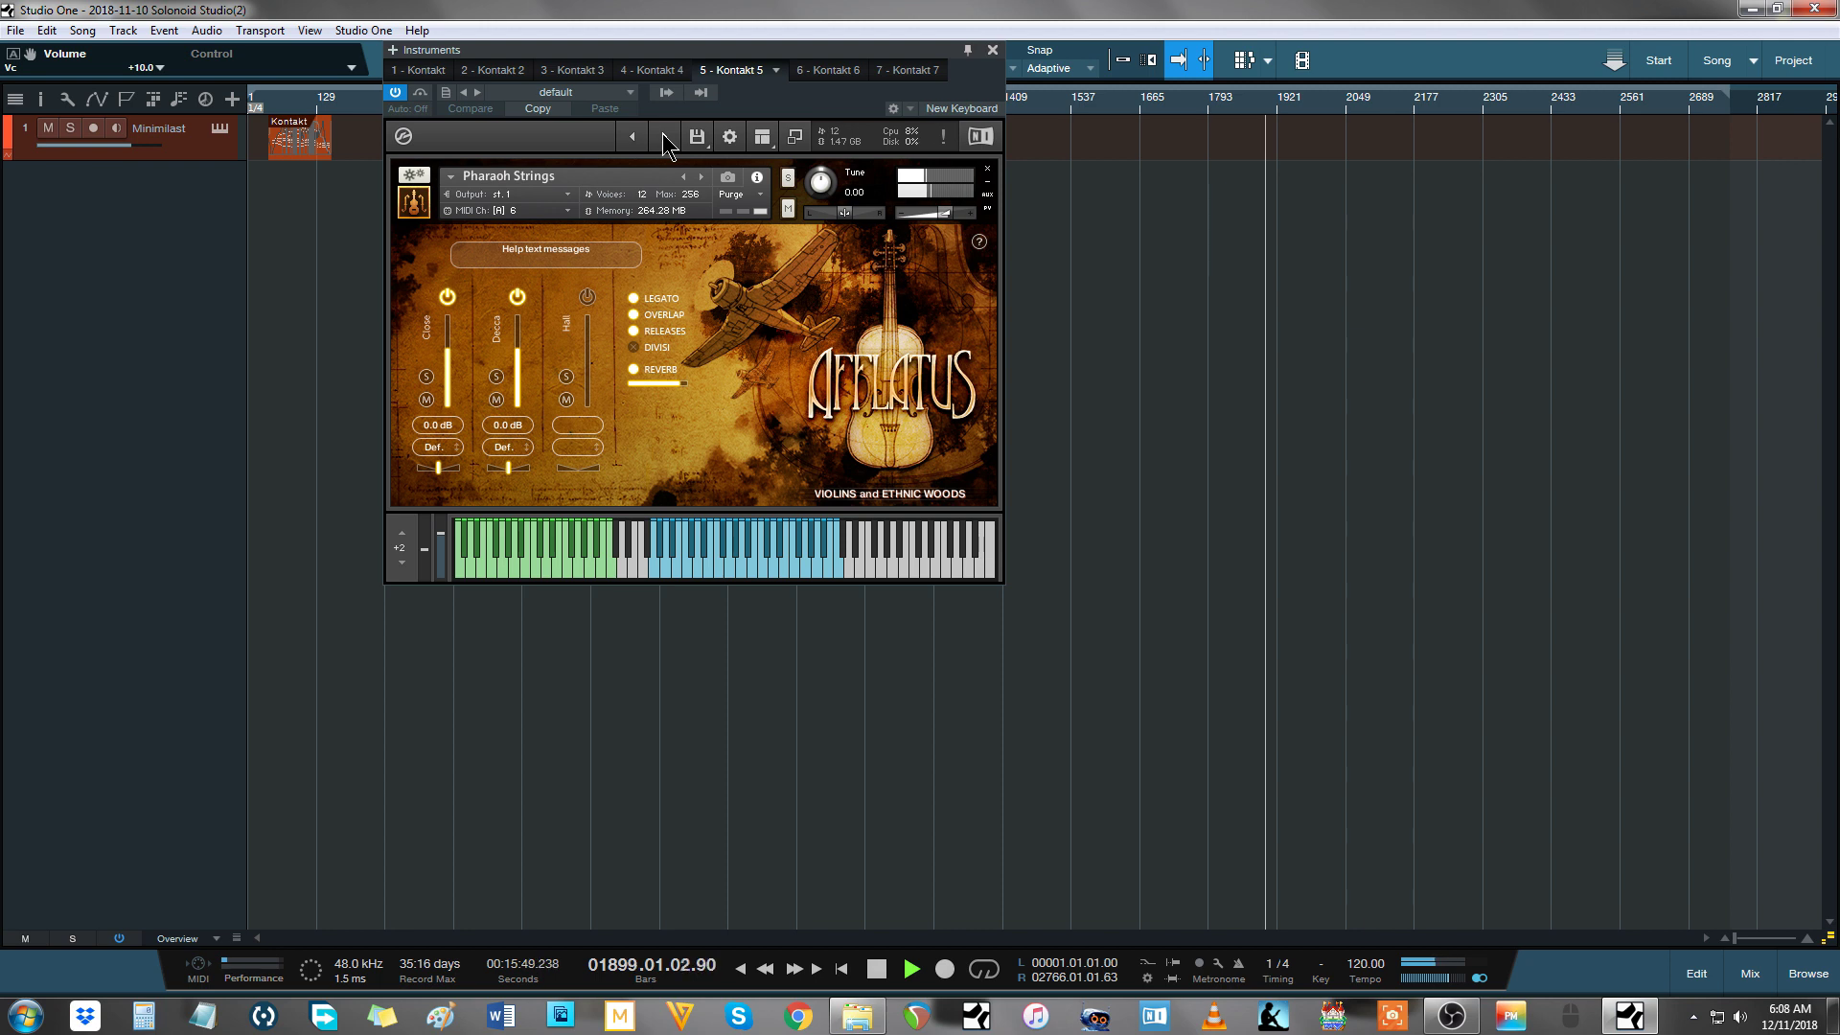
left_click(663, 135)
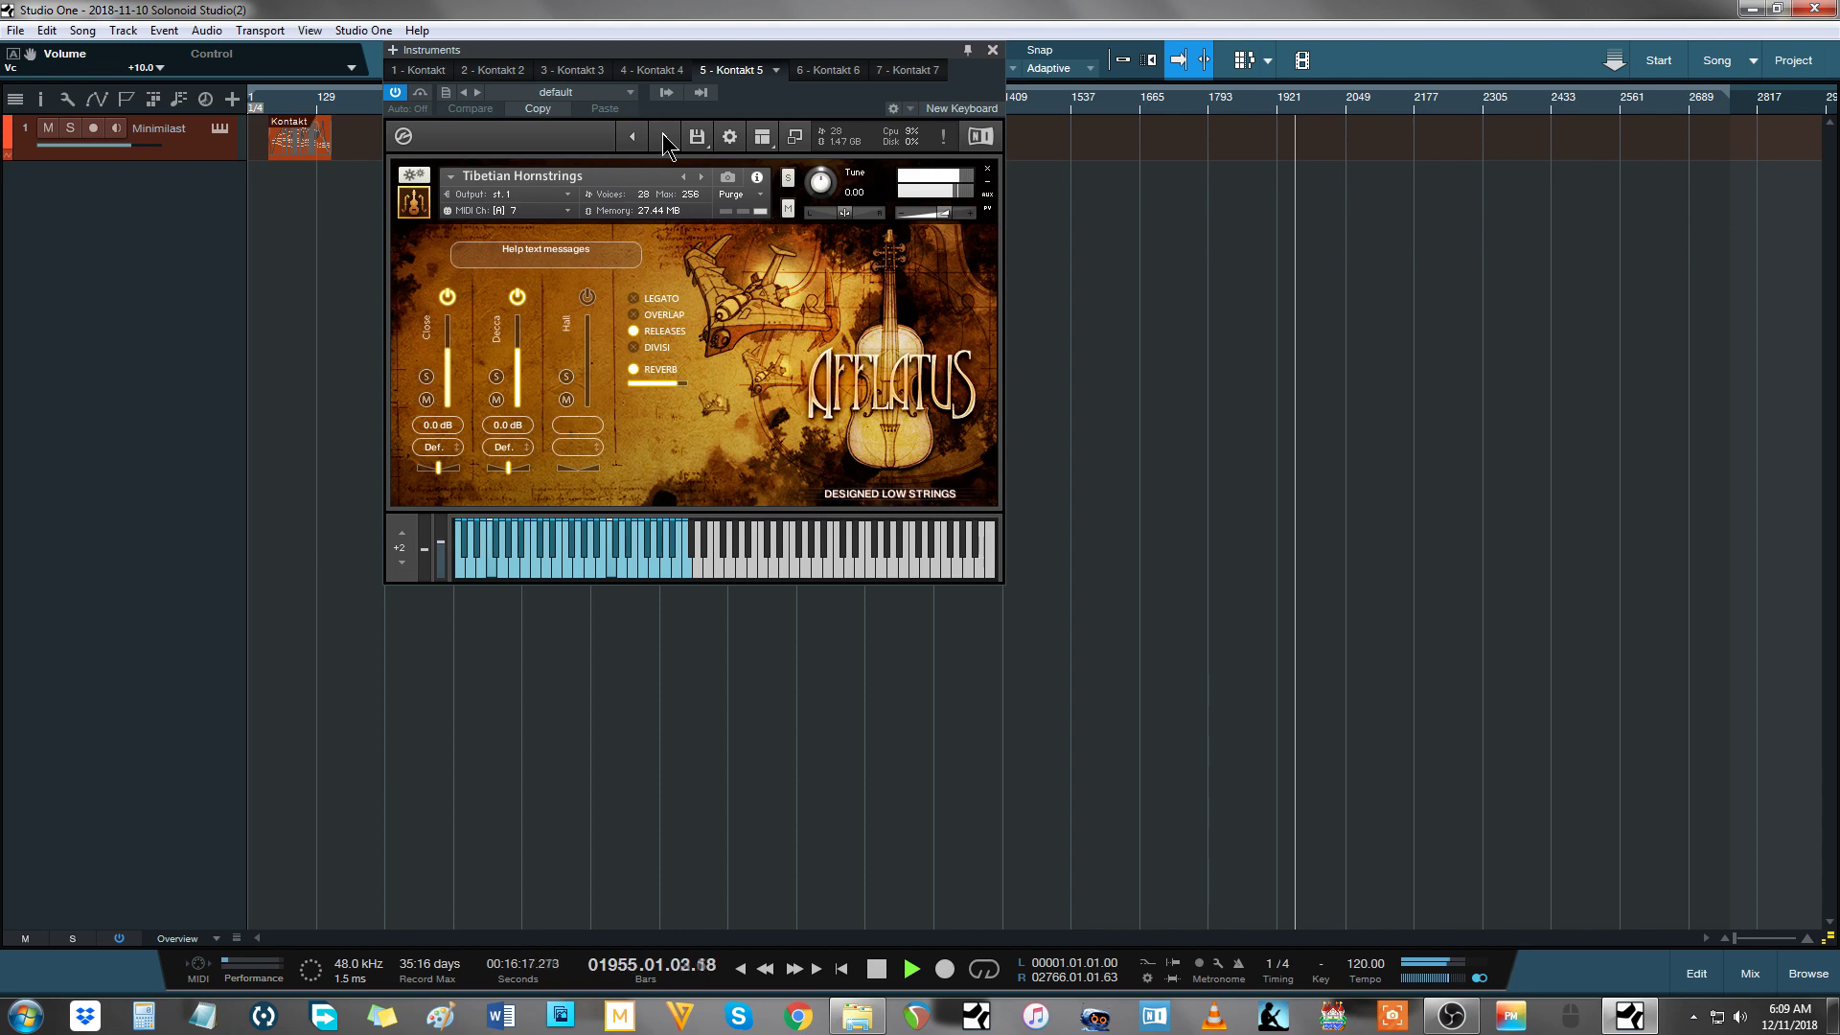
left_click(663, 136)
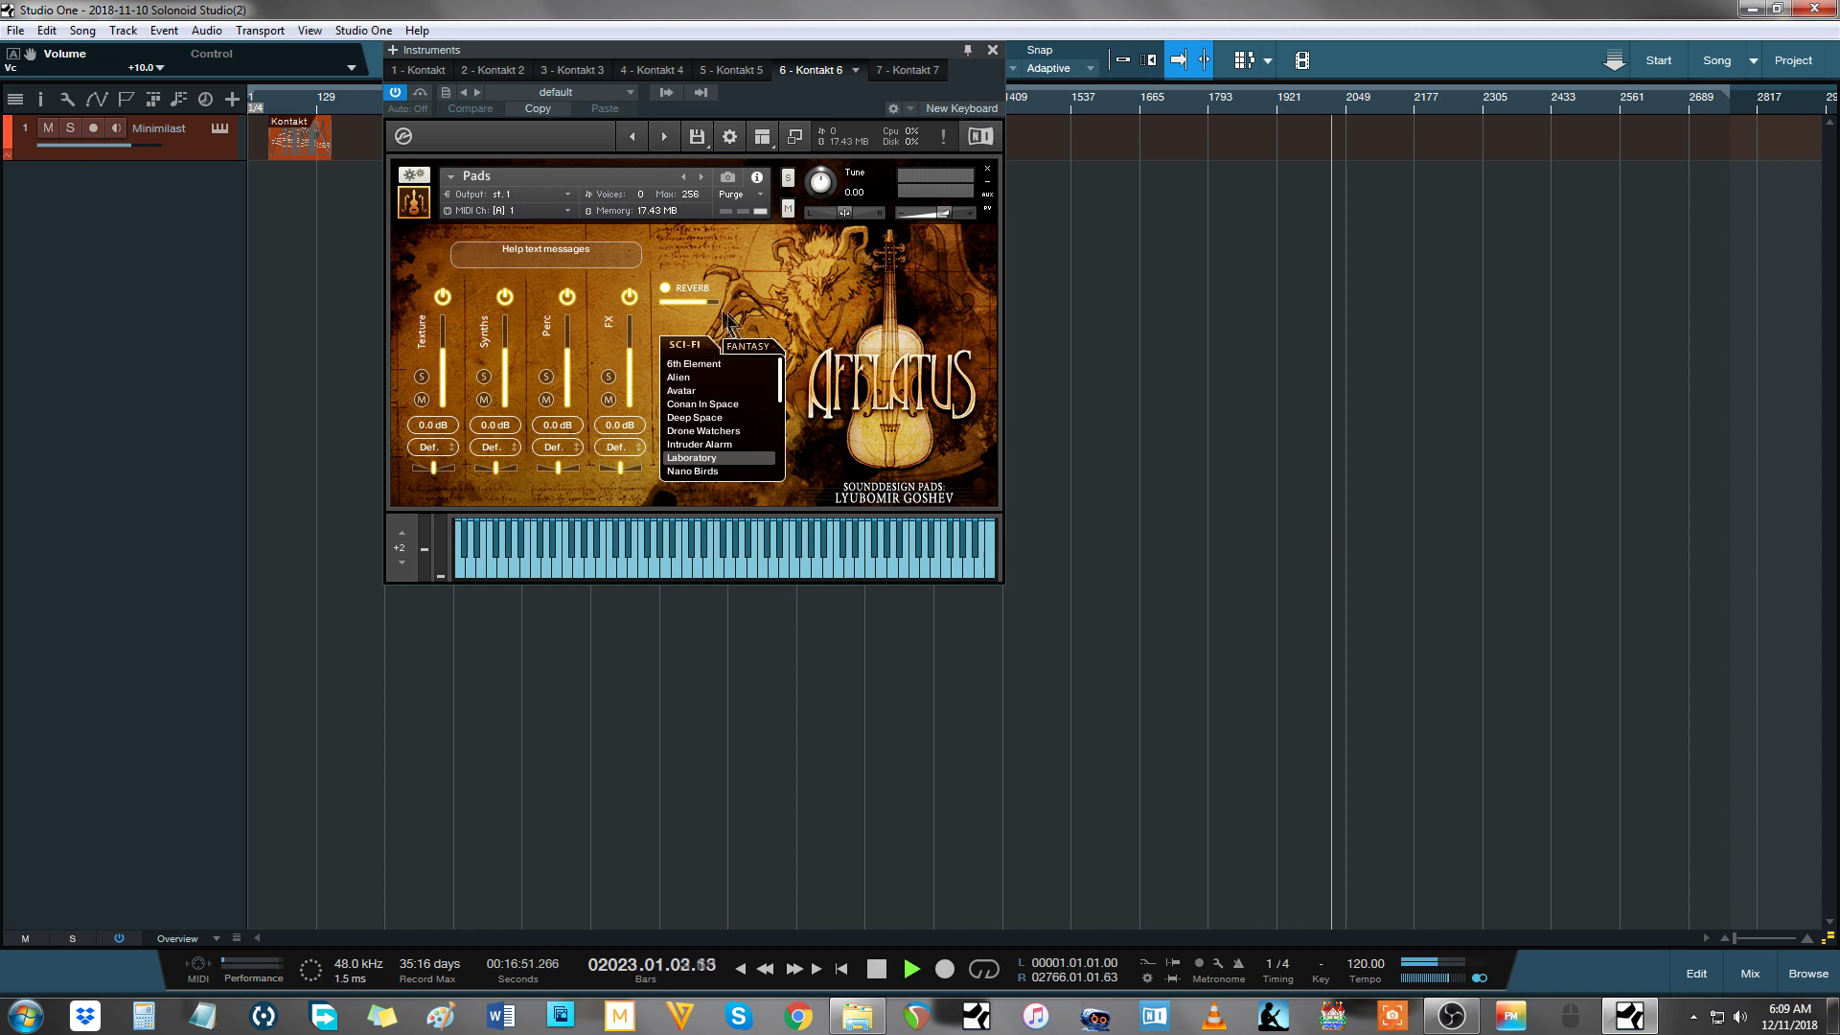
Step: Review the Sci-Fi and Fantasy preset lists of the Pads instrument in Kontakt 6, ending on the Sci-Fi list
scroll(771, 388, "down", 4)
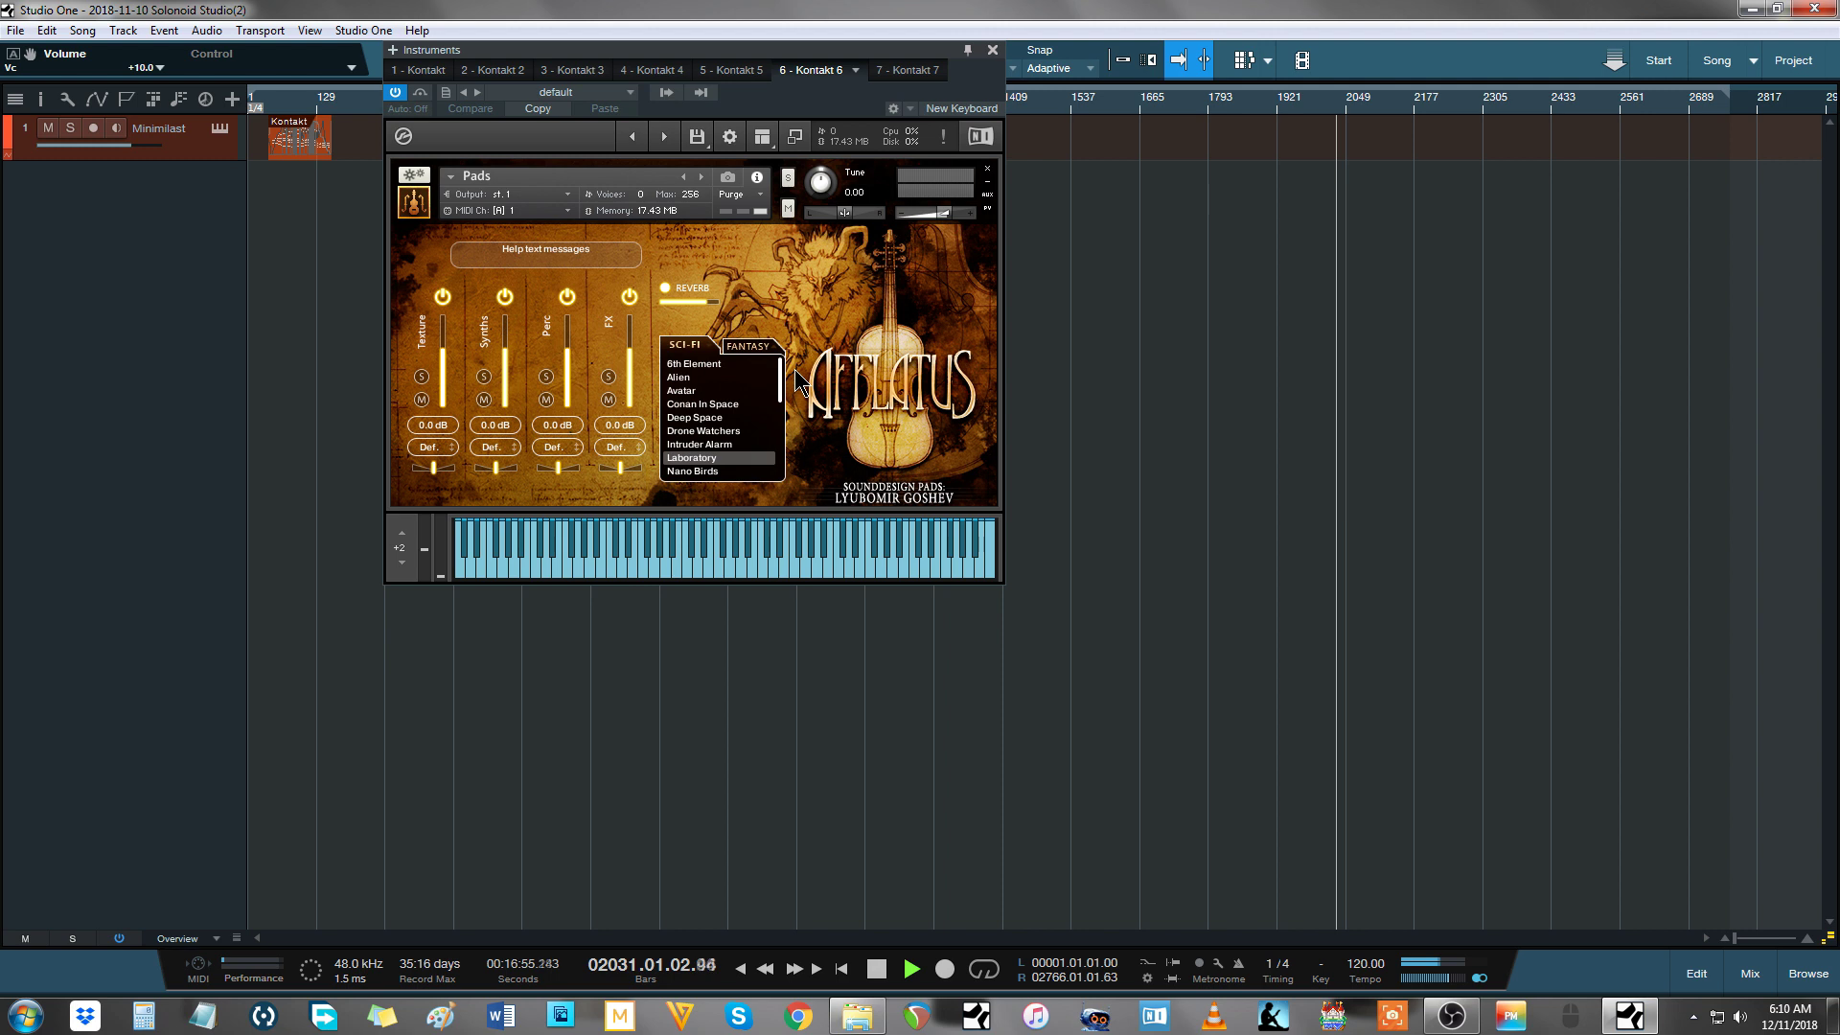
left_click(762, 351)
mouse_move(784, 388)
left_mouse_down()
mouse_move(784, 460)
mouse_move(784, 394)
left_mouse_up()
left_click(691, 345)
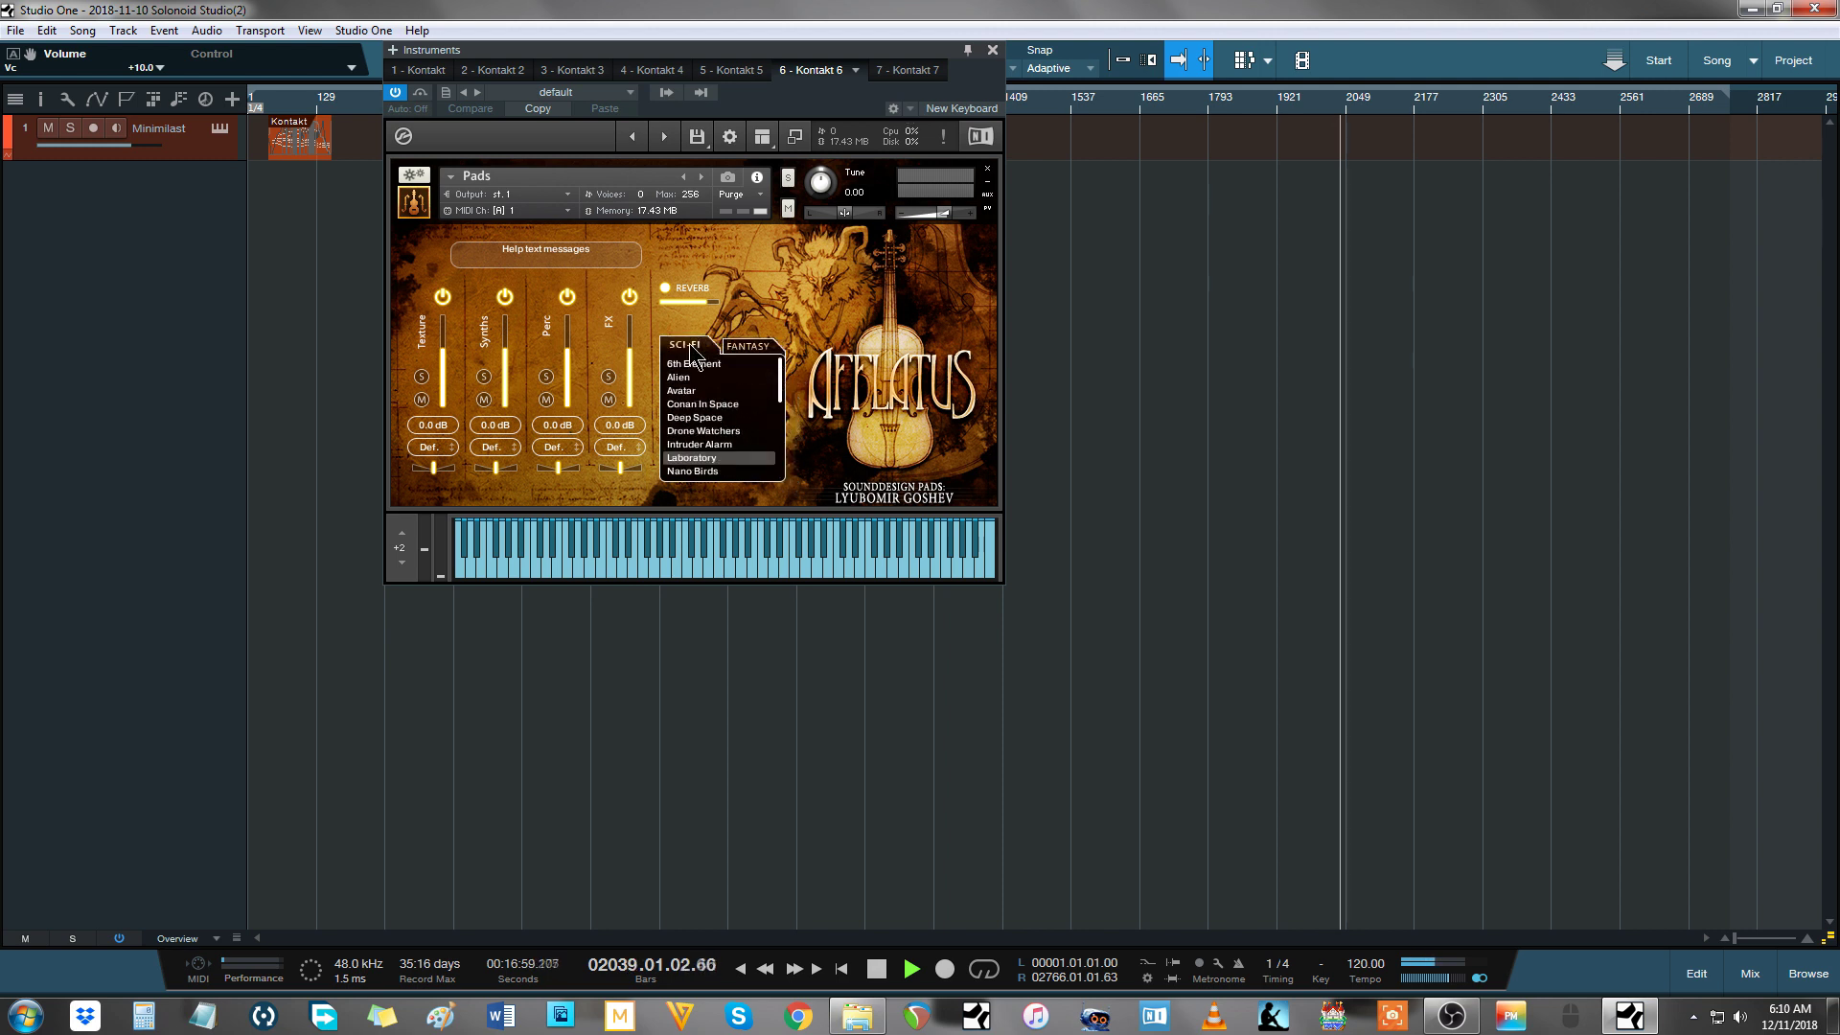
Step: Audition the loaded Pads instruments in sequence, from the Orbit and Prometheus presets through to The Curse
left_click(665, 135)
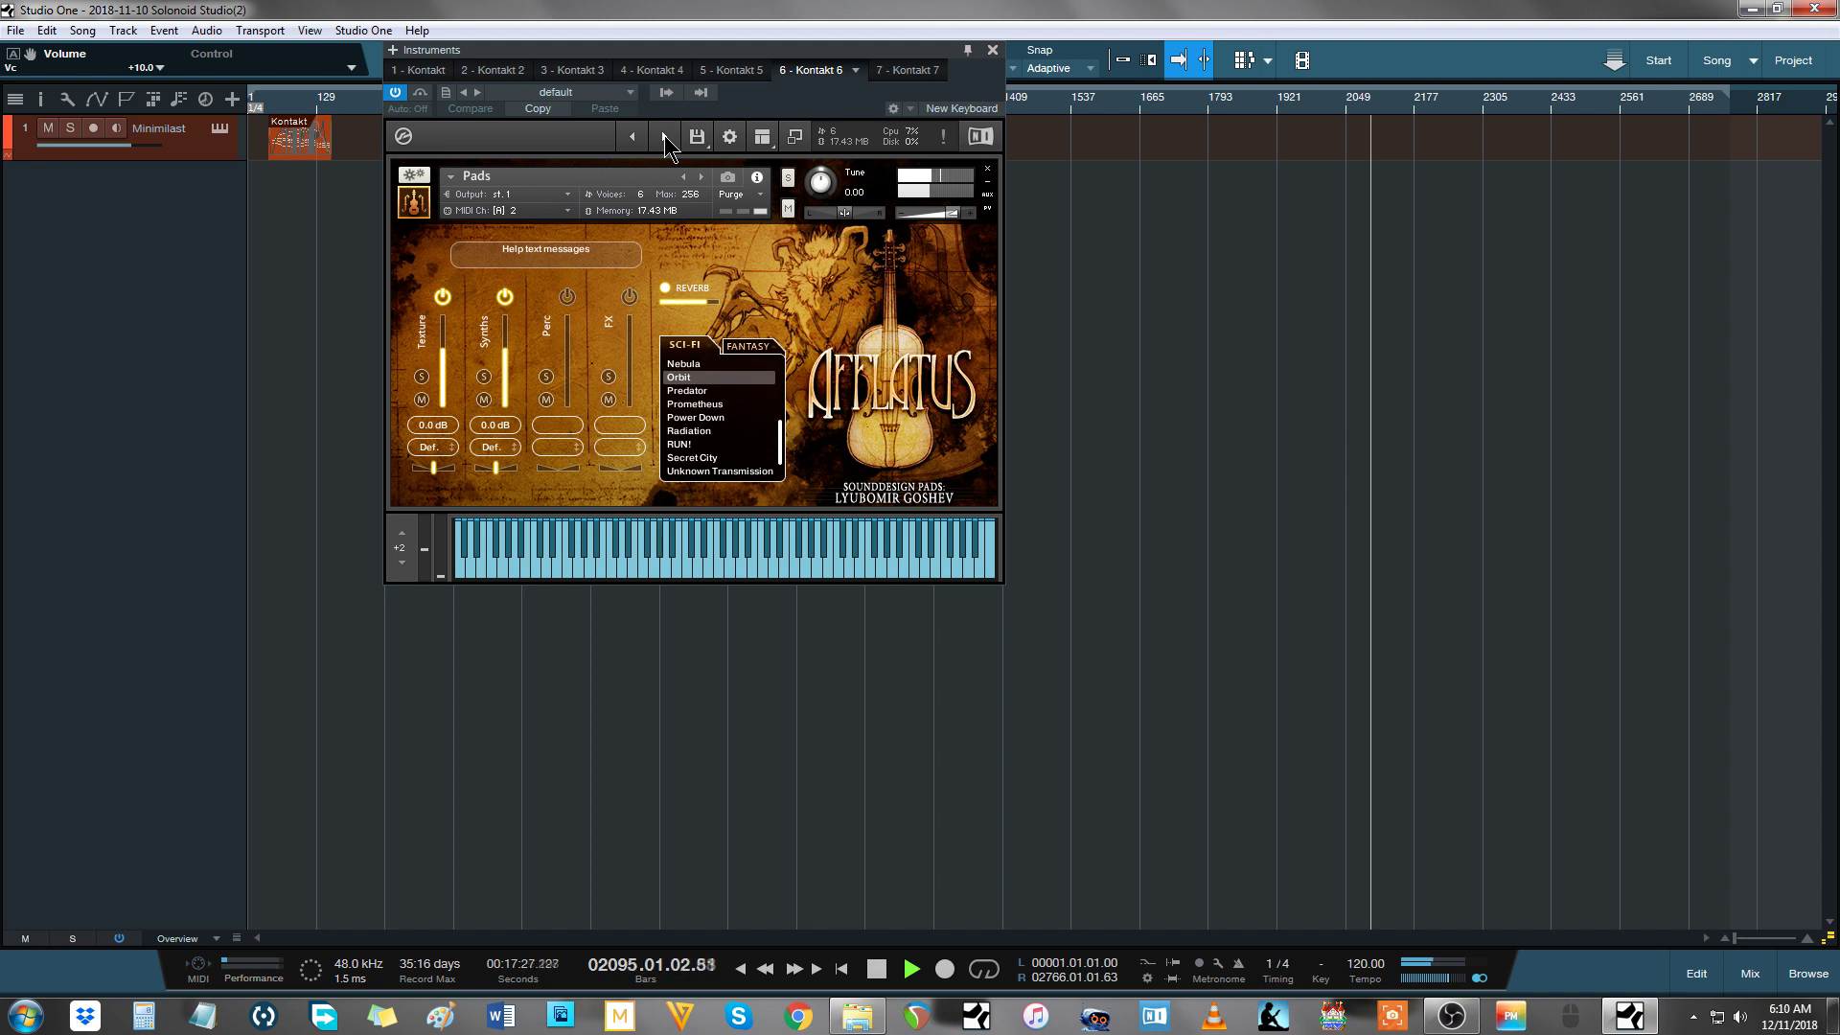
left_click(664, 135)
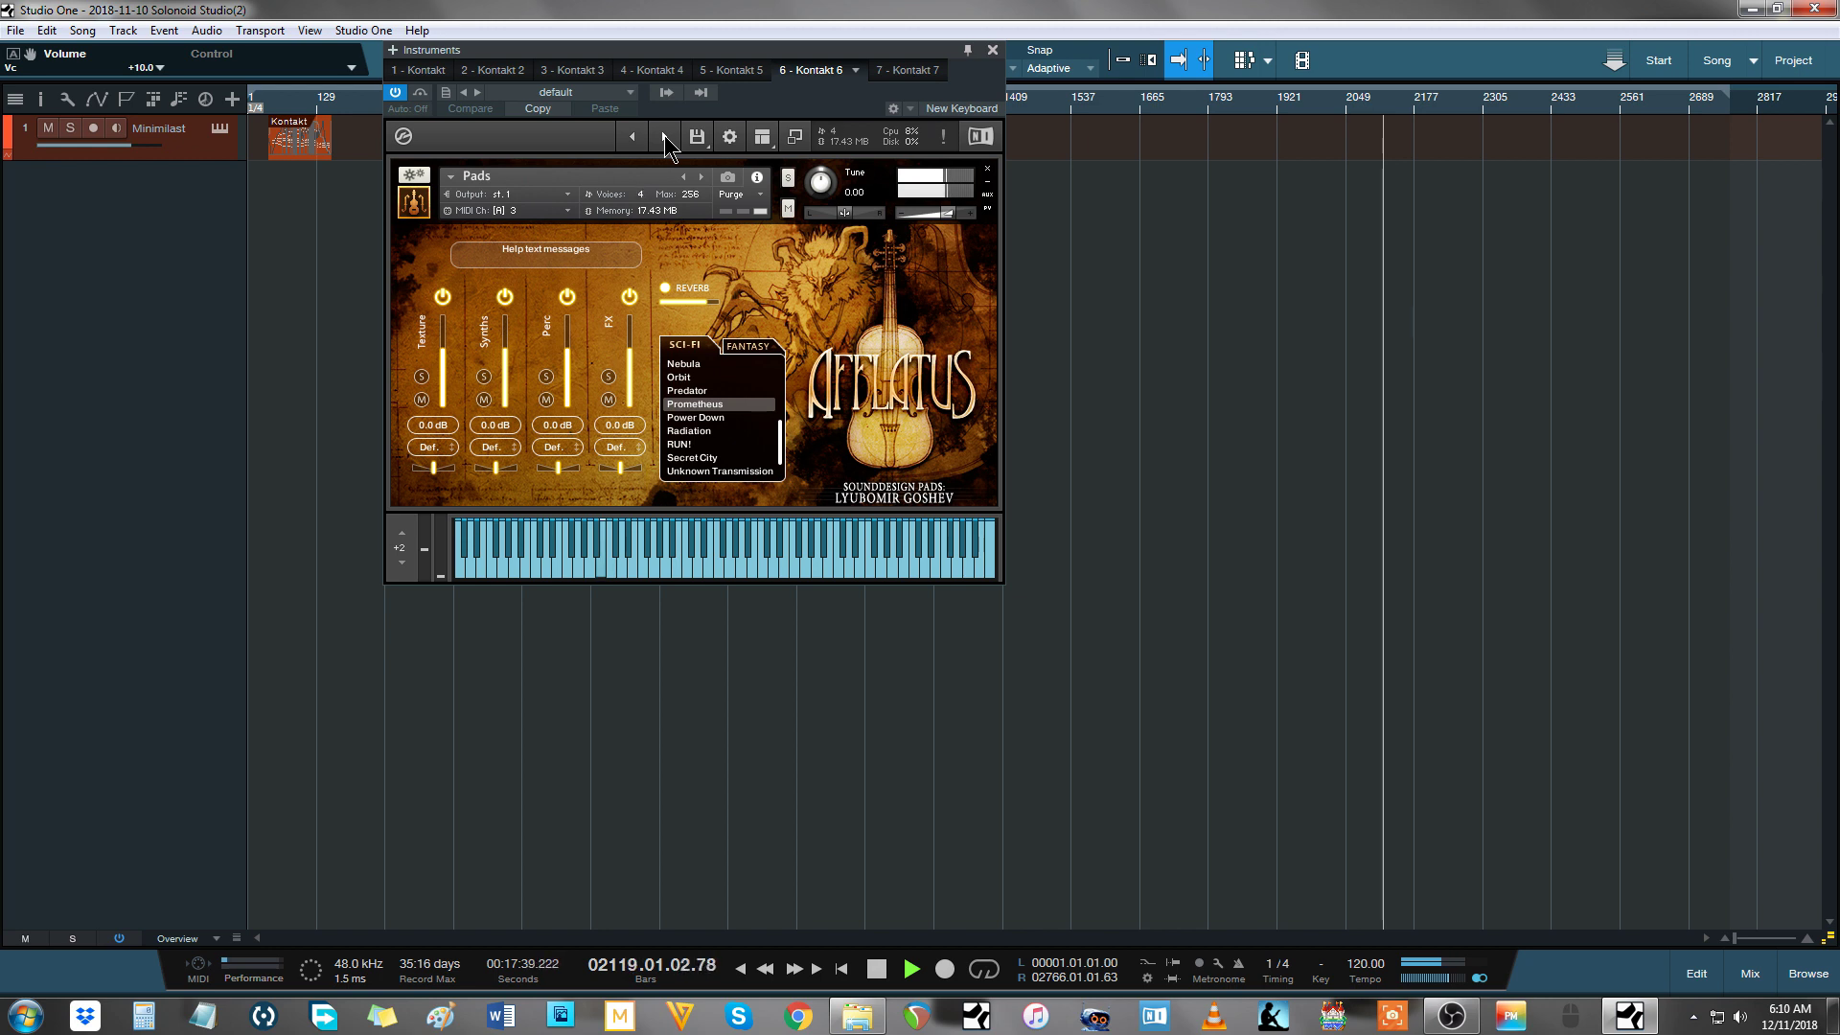
left_click(664, 136)
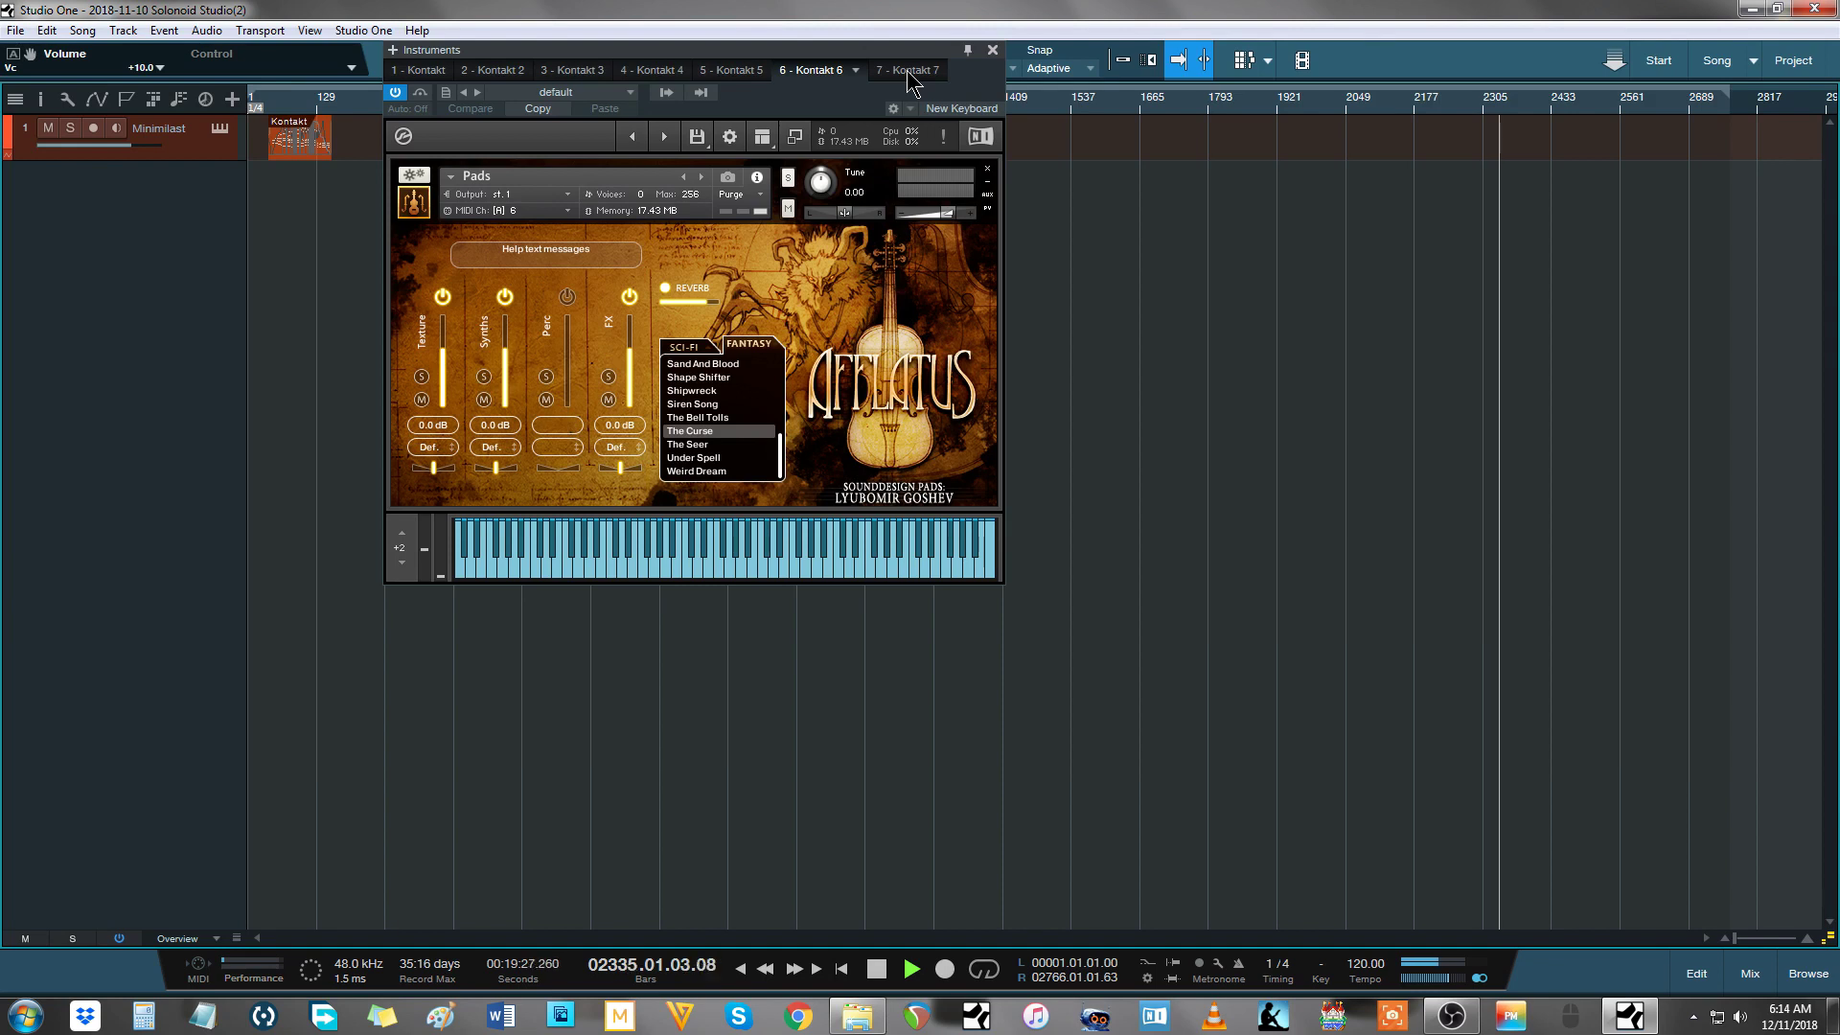
Step: Switch to the Kontakt 7 instance and go forward through its patches from Scene d'Amour Violins I Legato to Violas Spicc
left_click(908, 73)
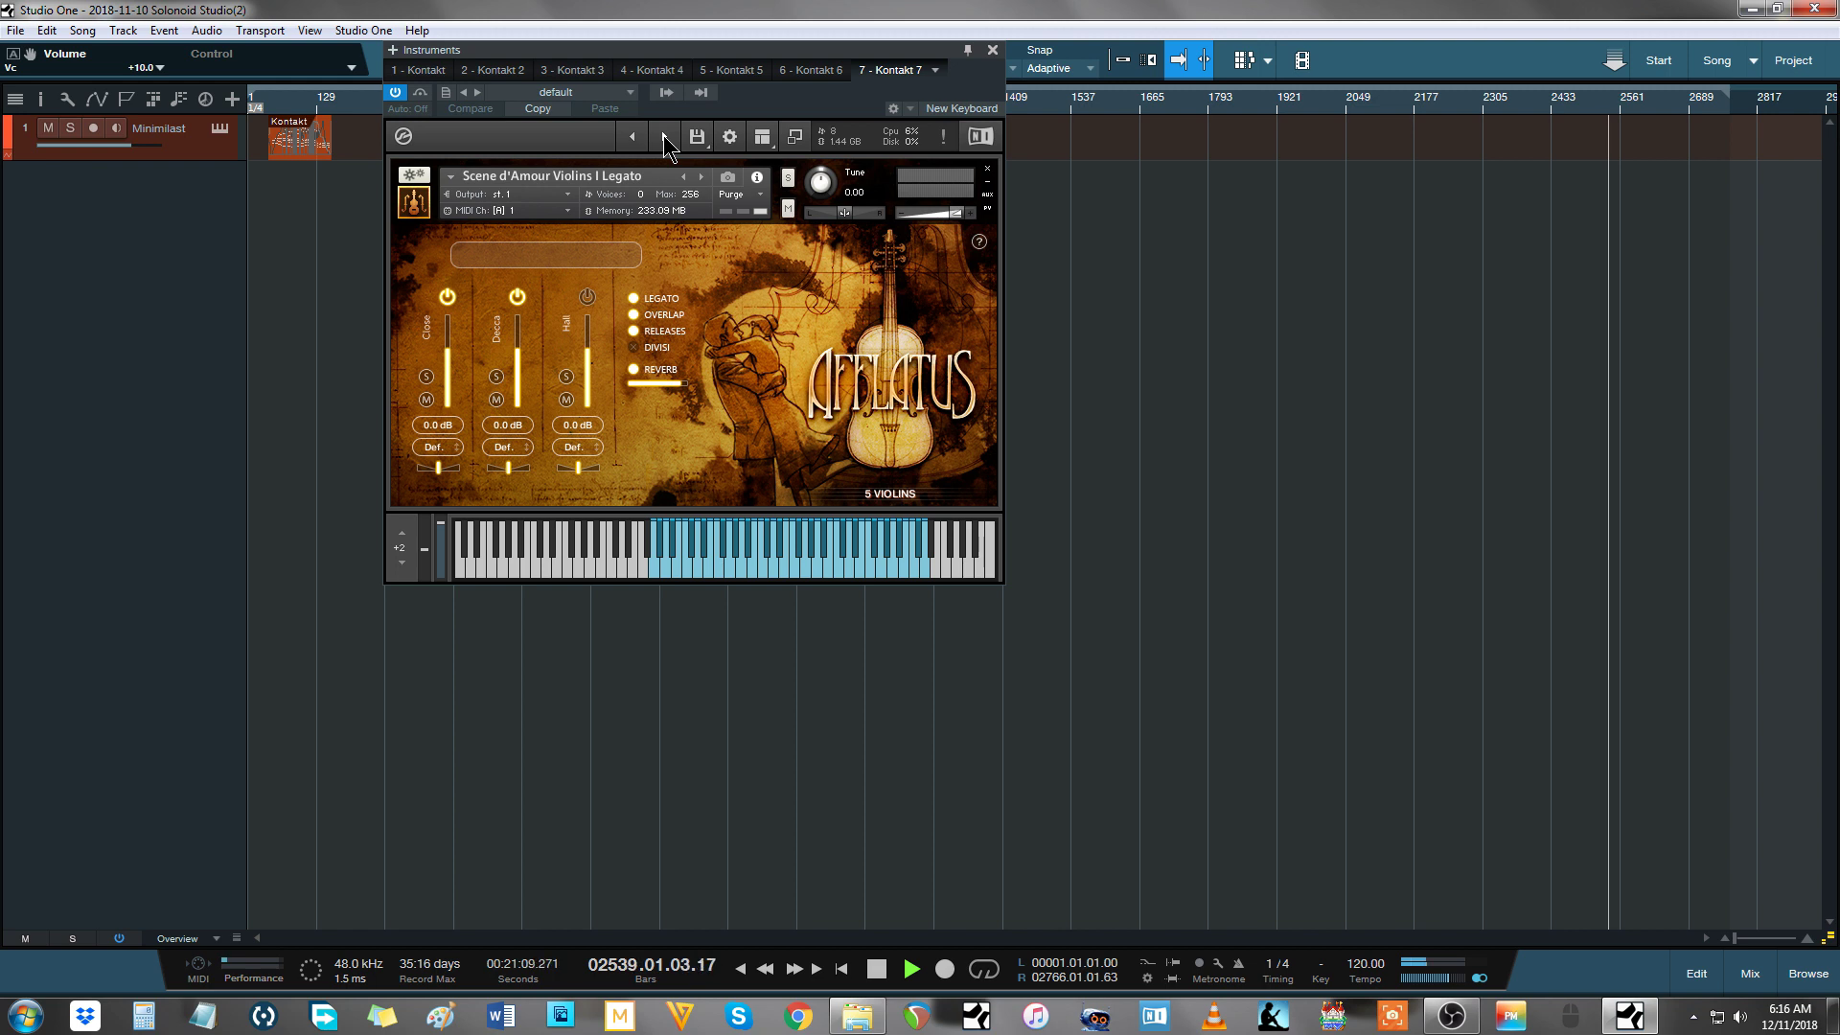
left_click(664, 137)
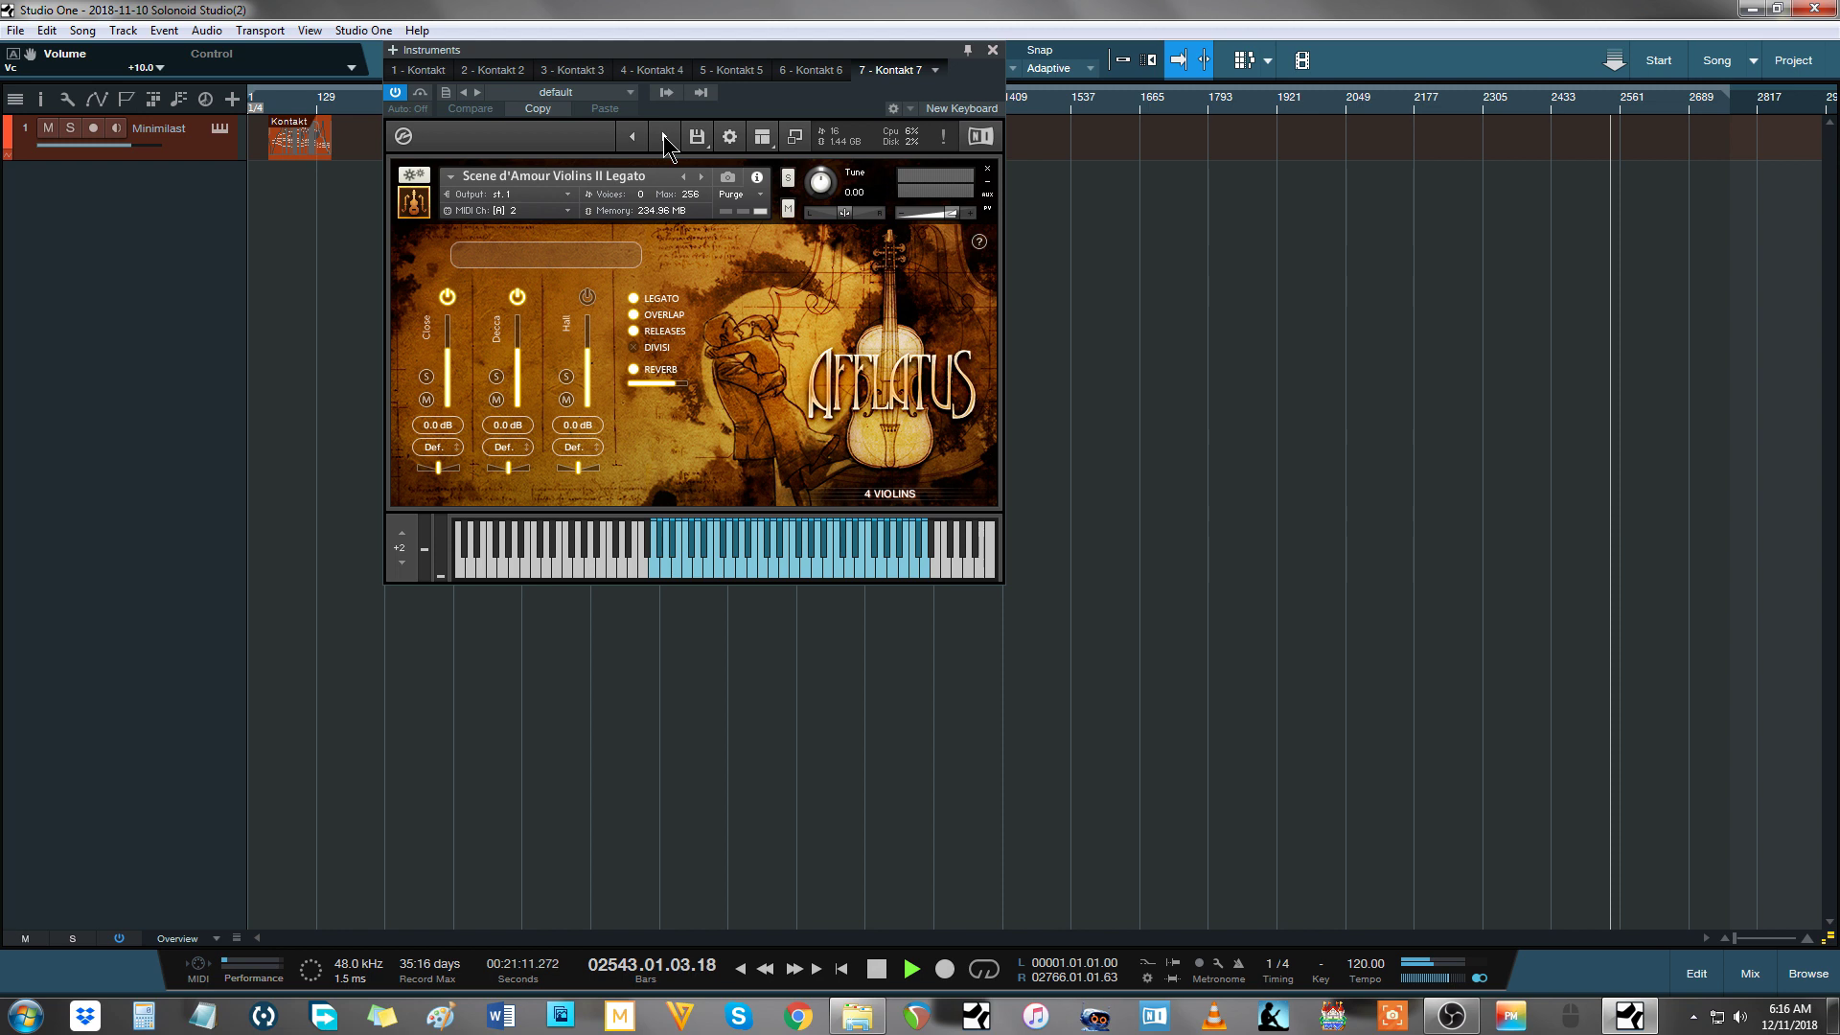
left_click(664, 137)
left_click(664, 138)
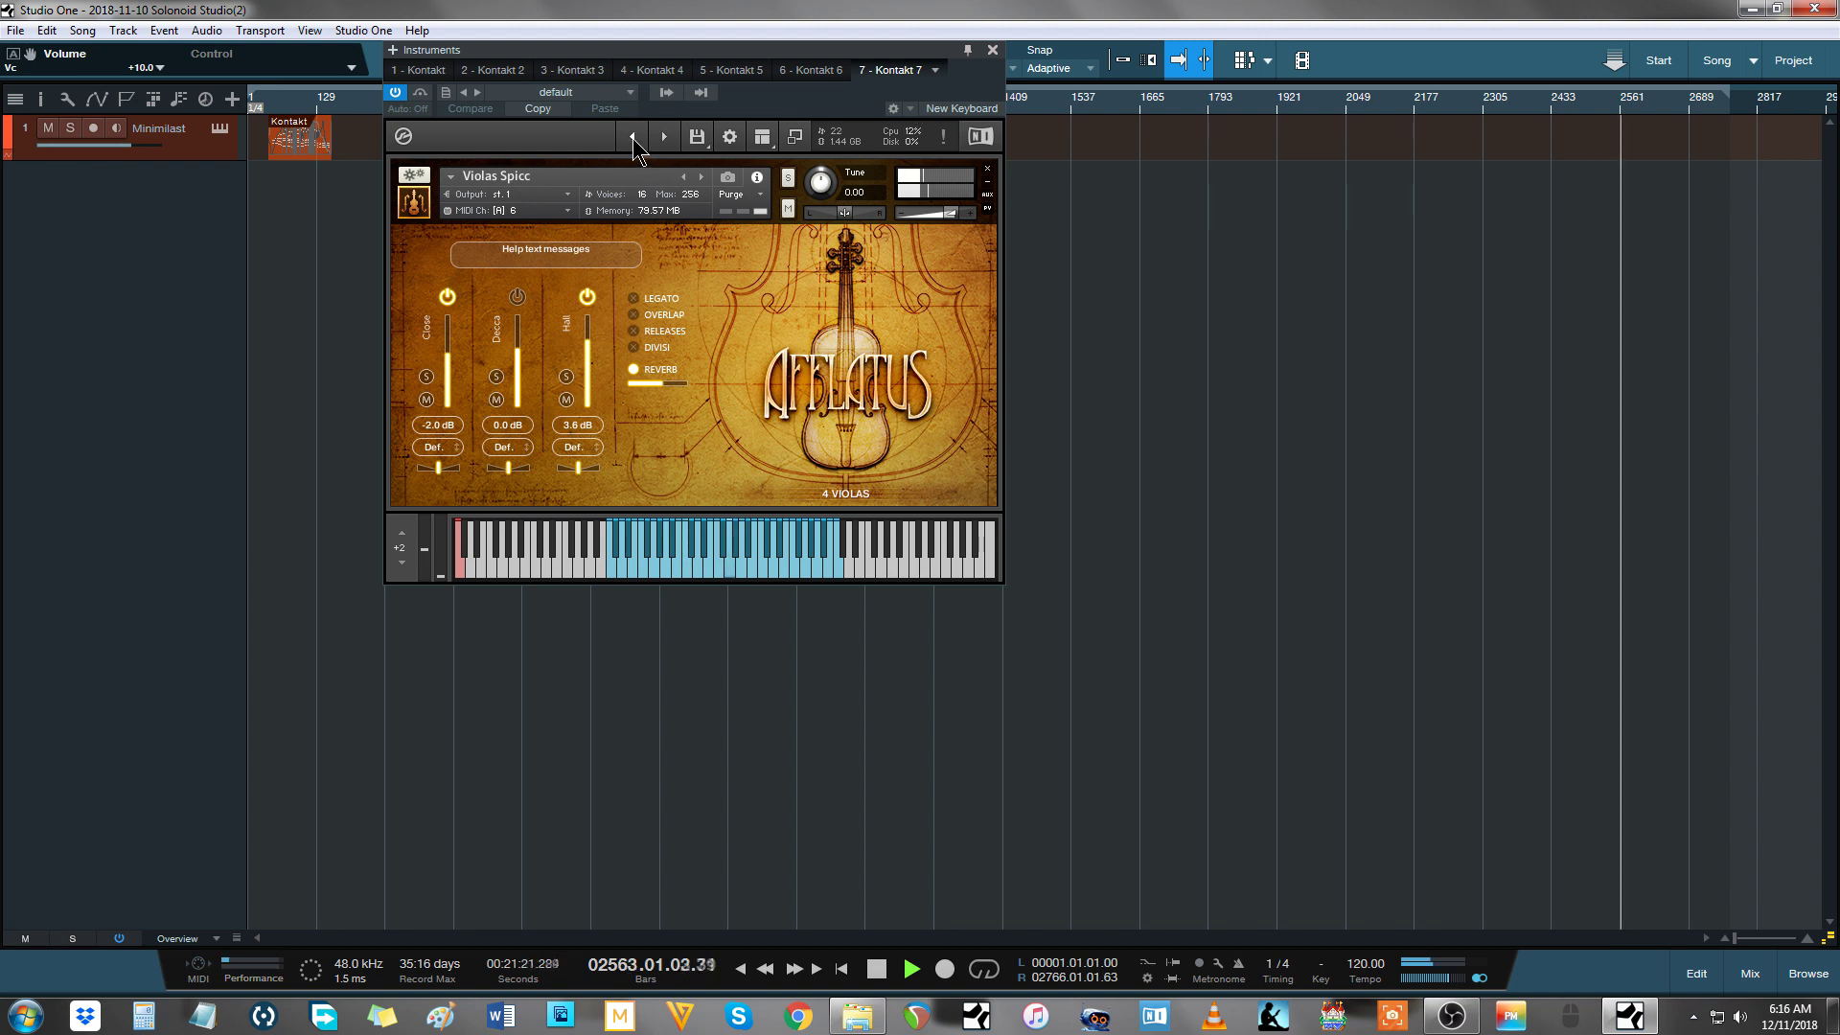
Step: Go back through Chamber Cellos, Scene d'Amour Violas Legato and Scene d'Amour Violins II Legato to Scene d'Amour Violins I Legato
left_click(633, 138)
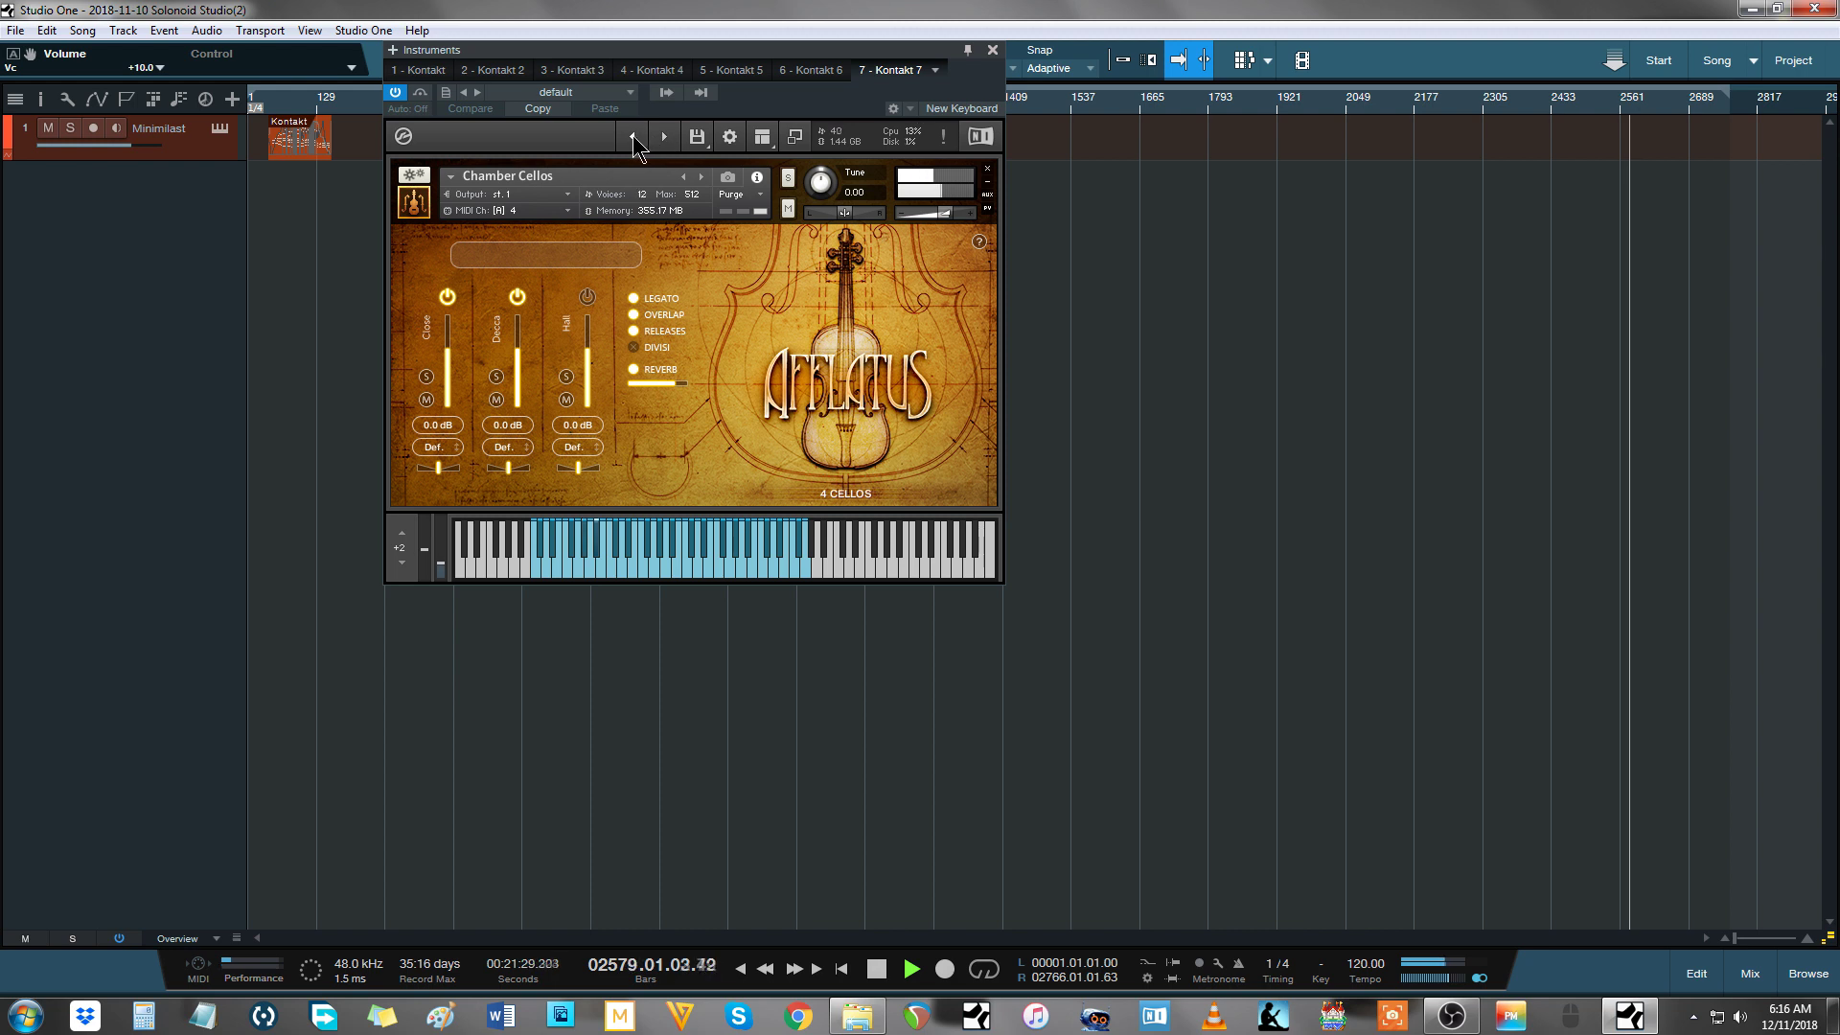
left_click(632, 138)
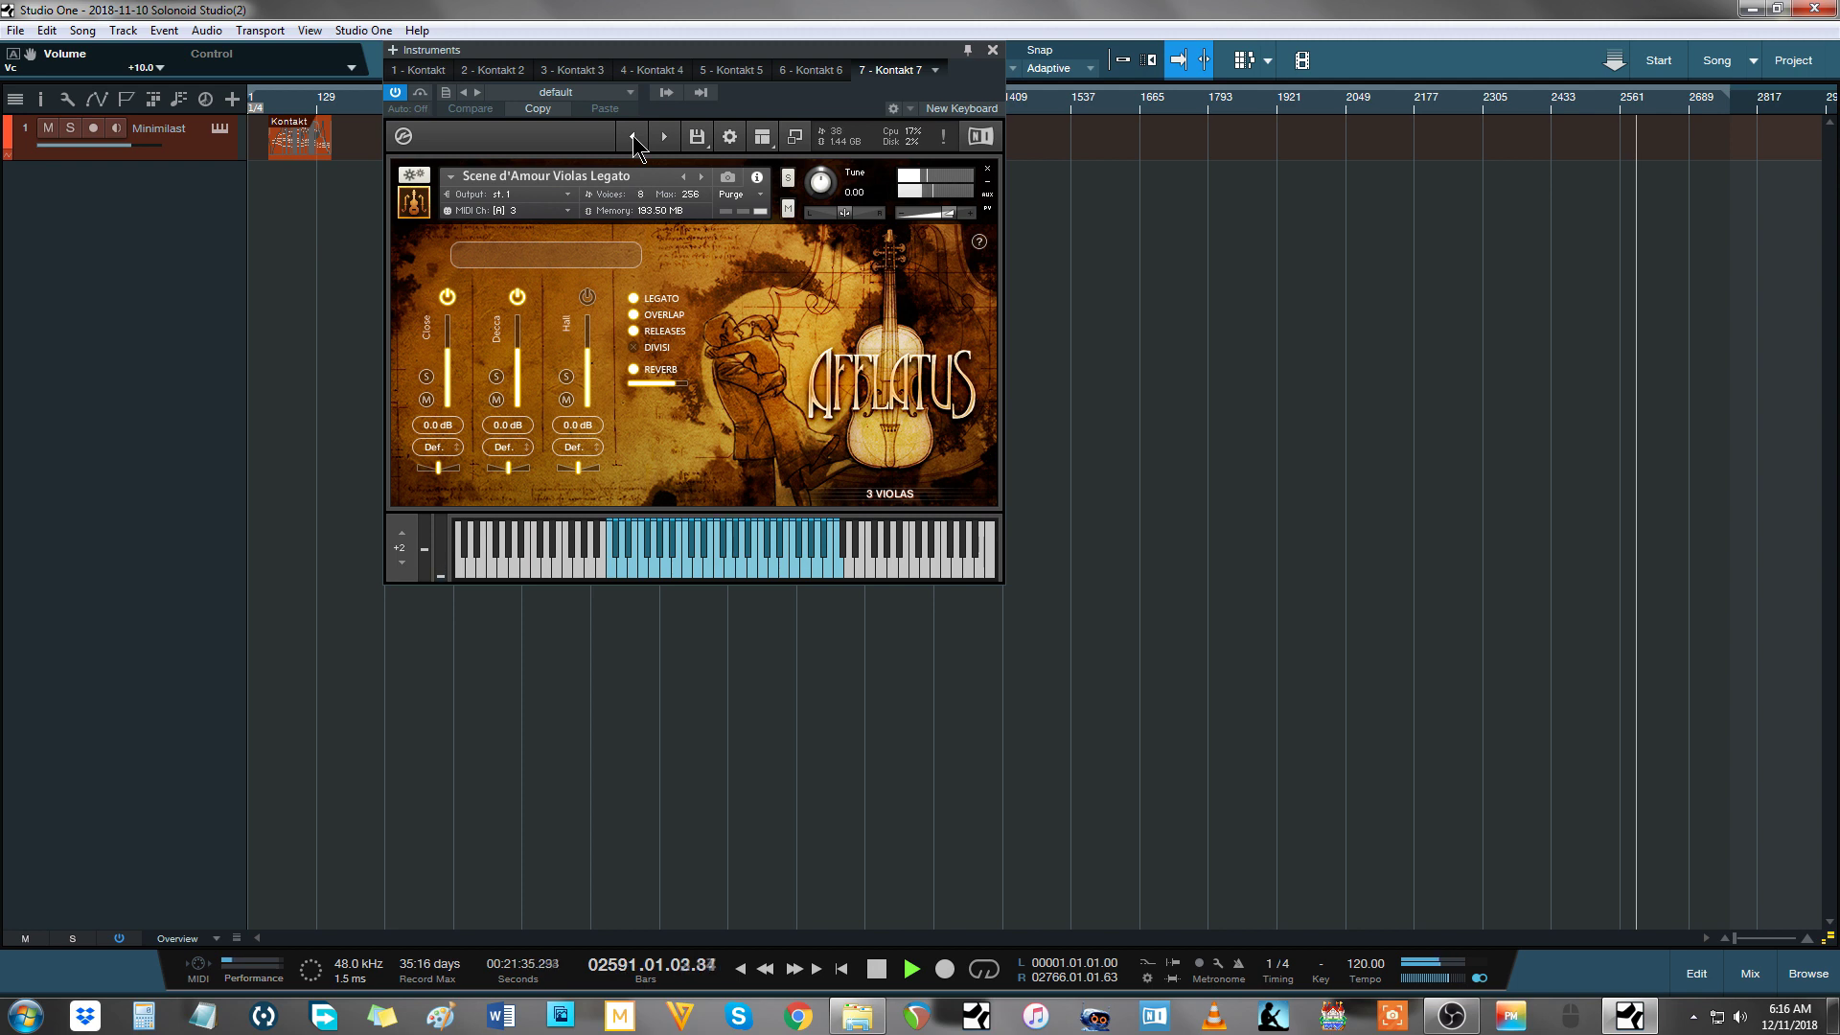
left_click(633, 138)
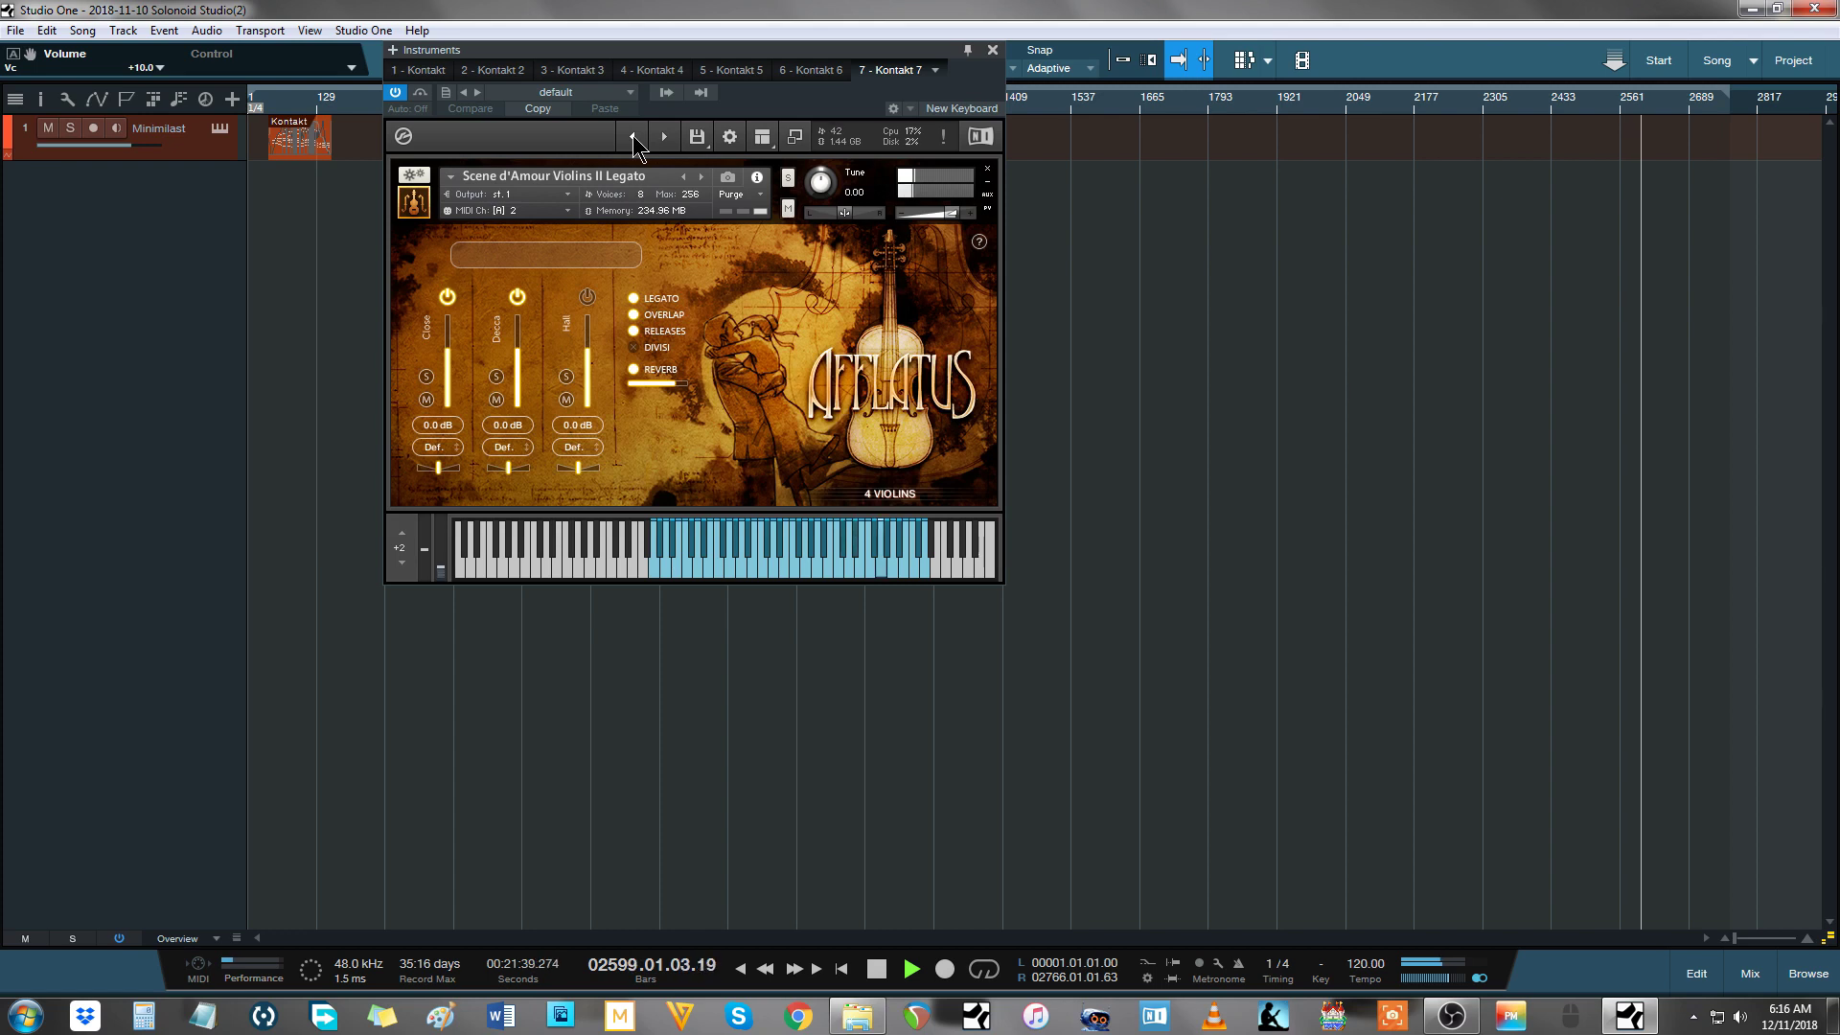
left_click(633, 138)
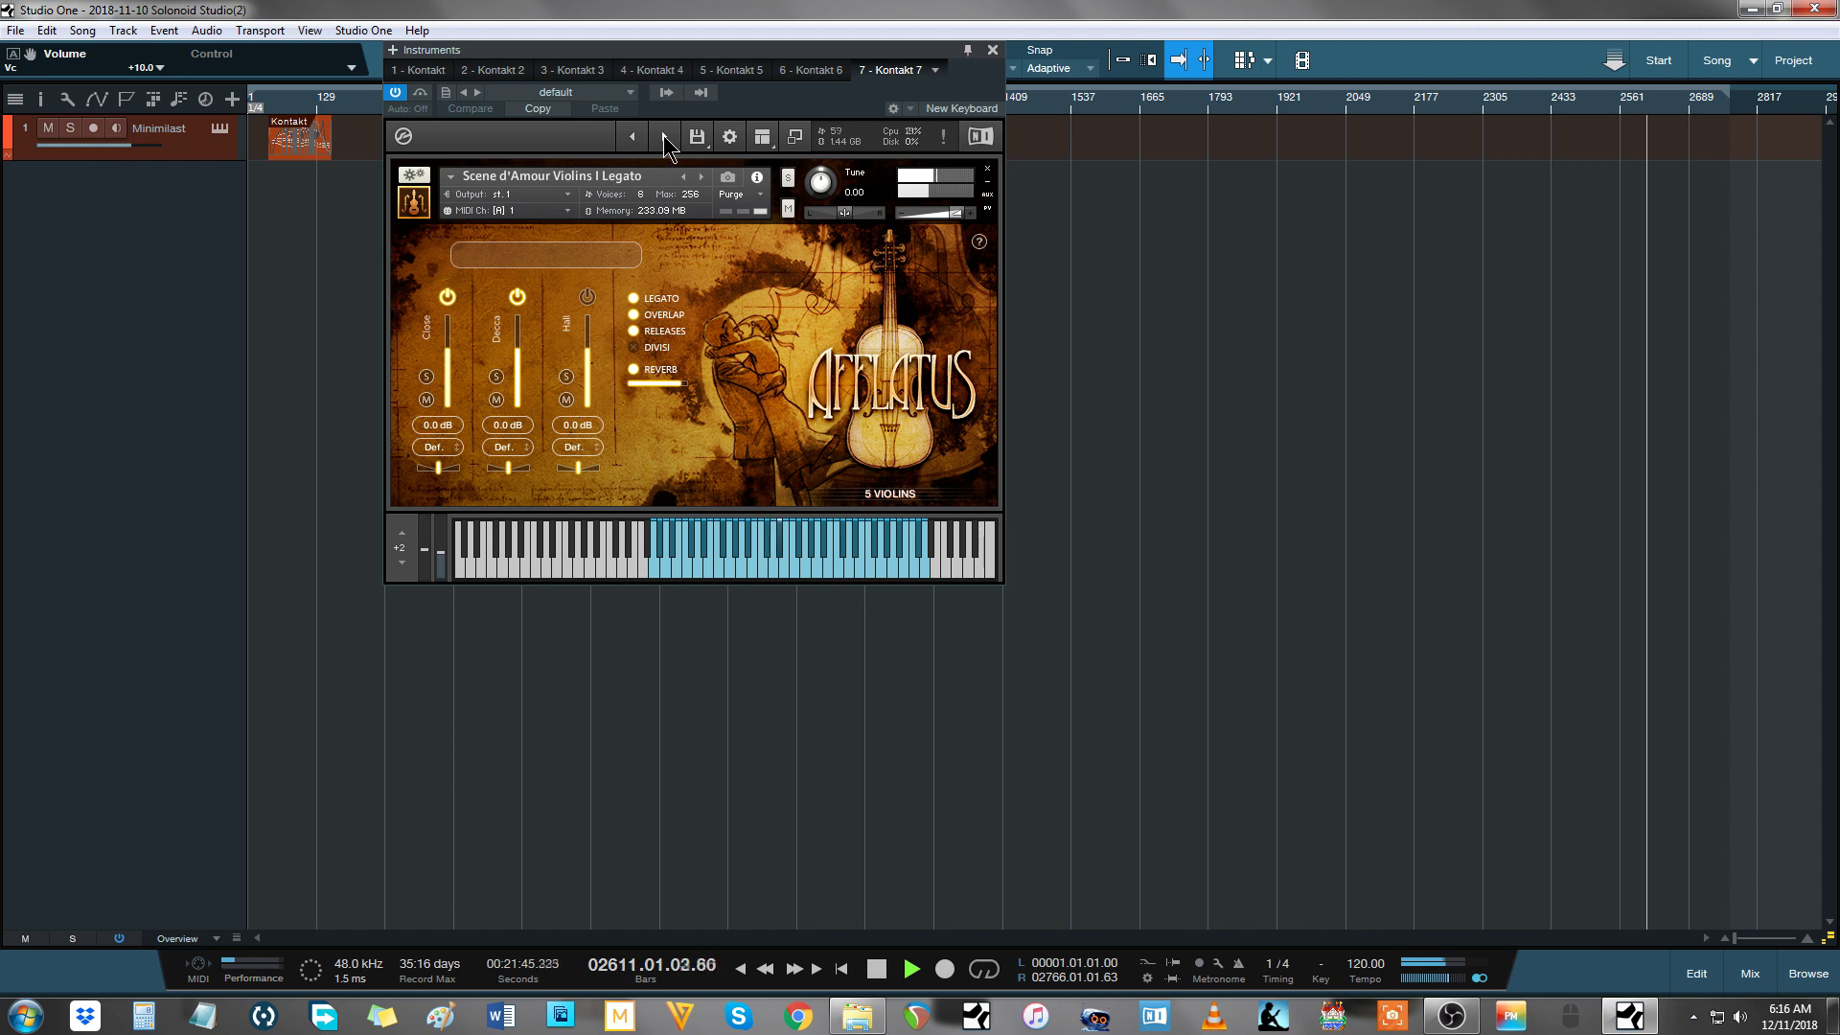
Step: Audition Scene d'Amour Violas Legato, Lush Basses KS, Cellos Pizz, Minimalist Violas Harmonics, Chamber Cellos and Violas Spicc
left_click(666, 140)
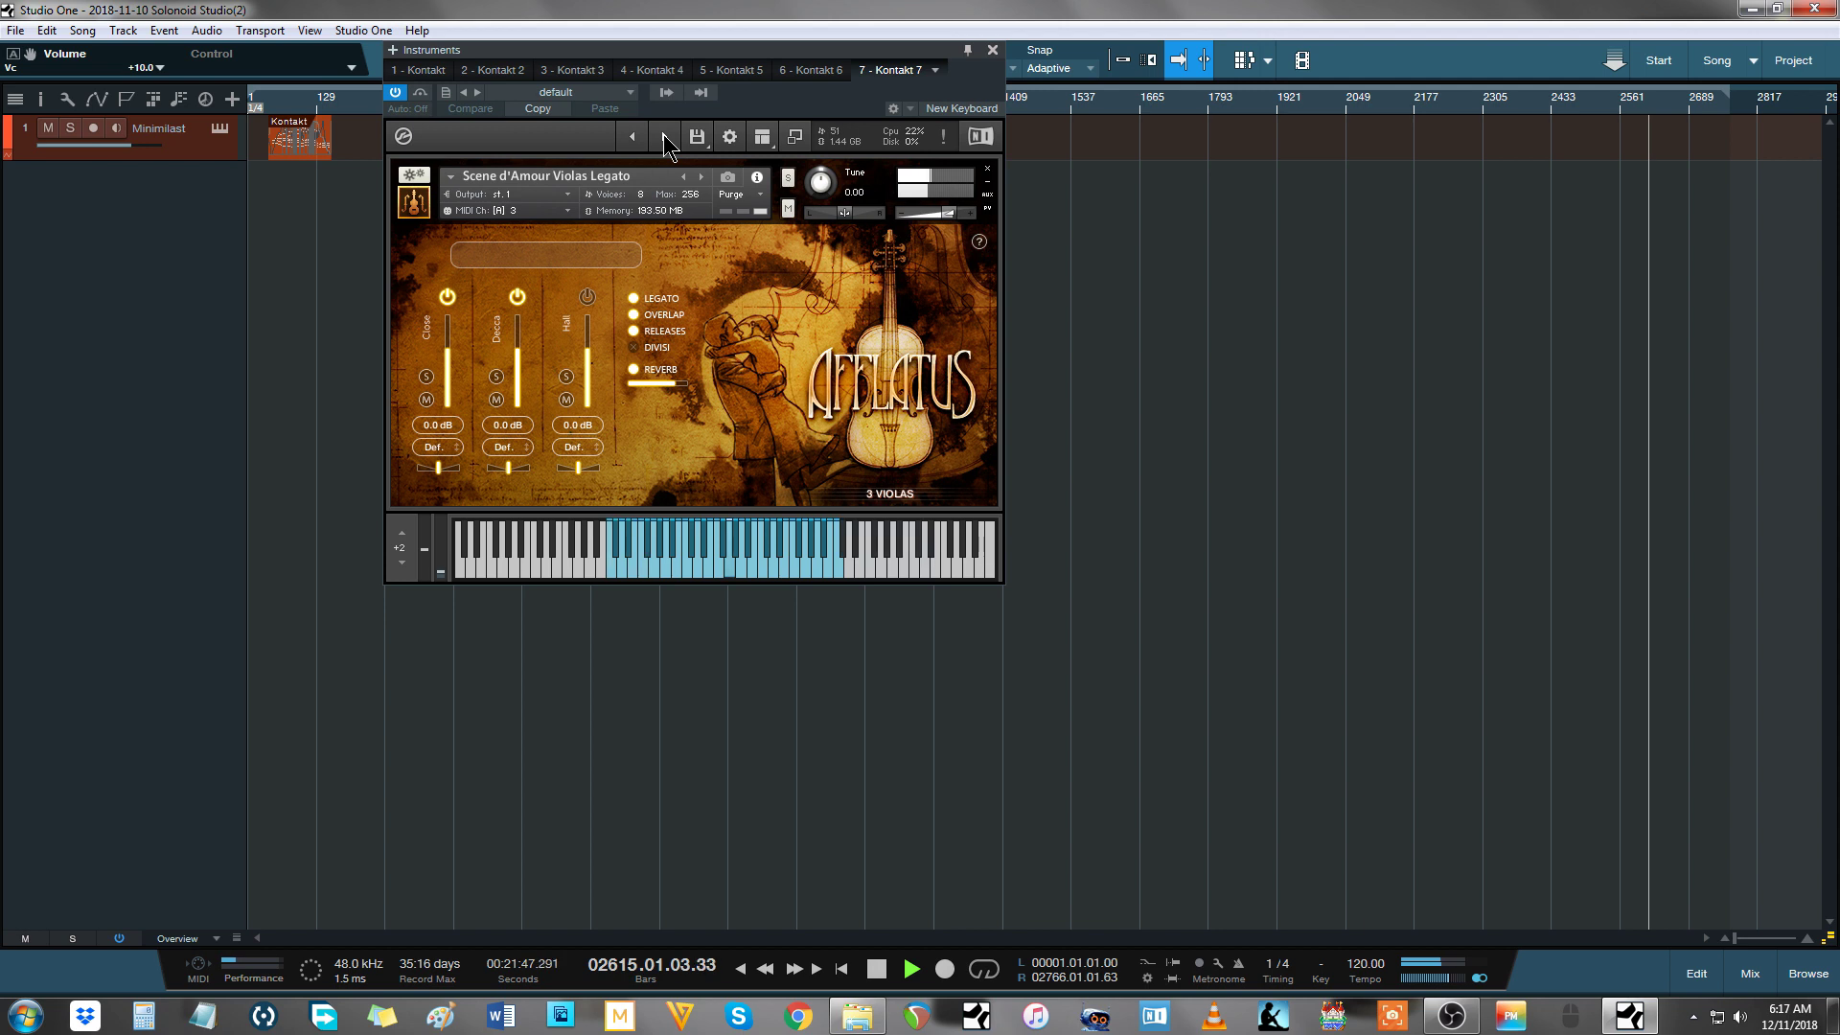
left_click(665, 140)
left_click(665, 140)
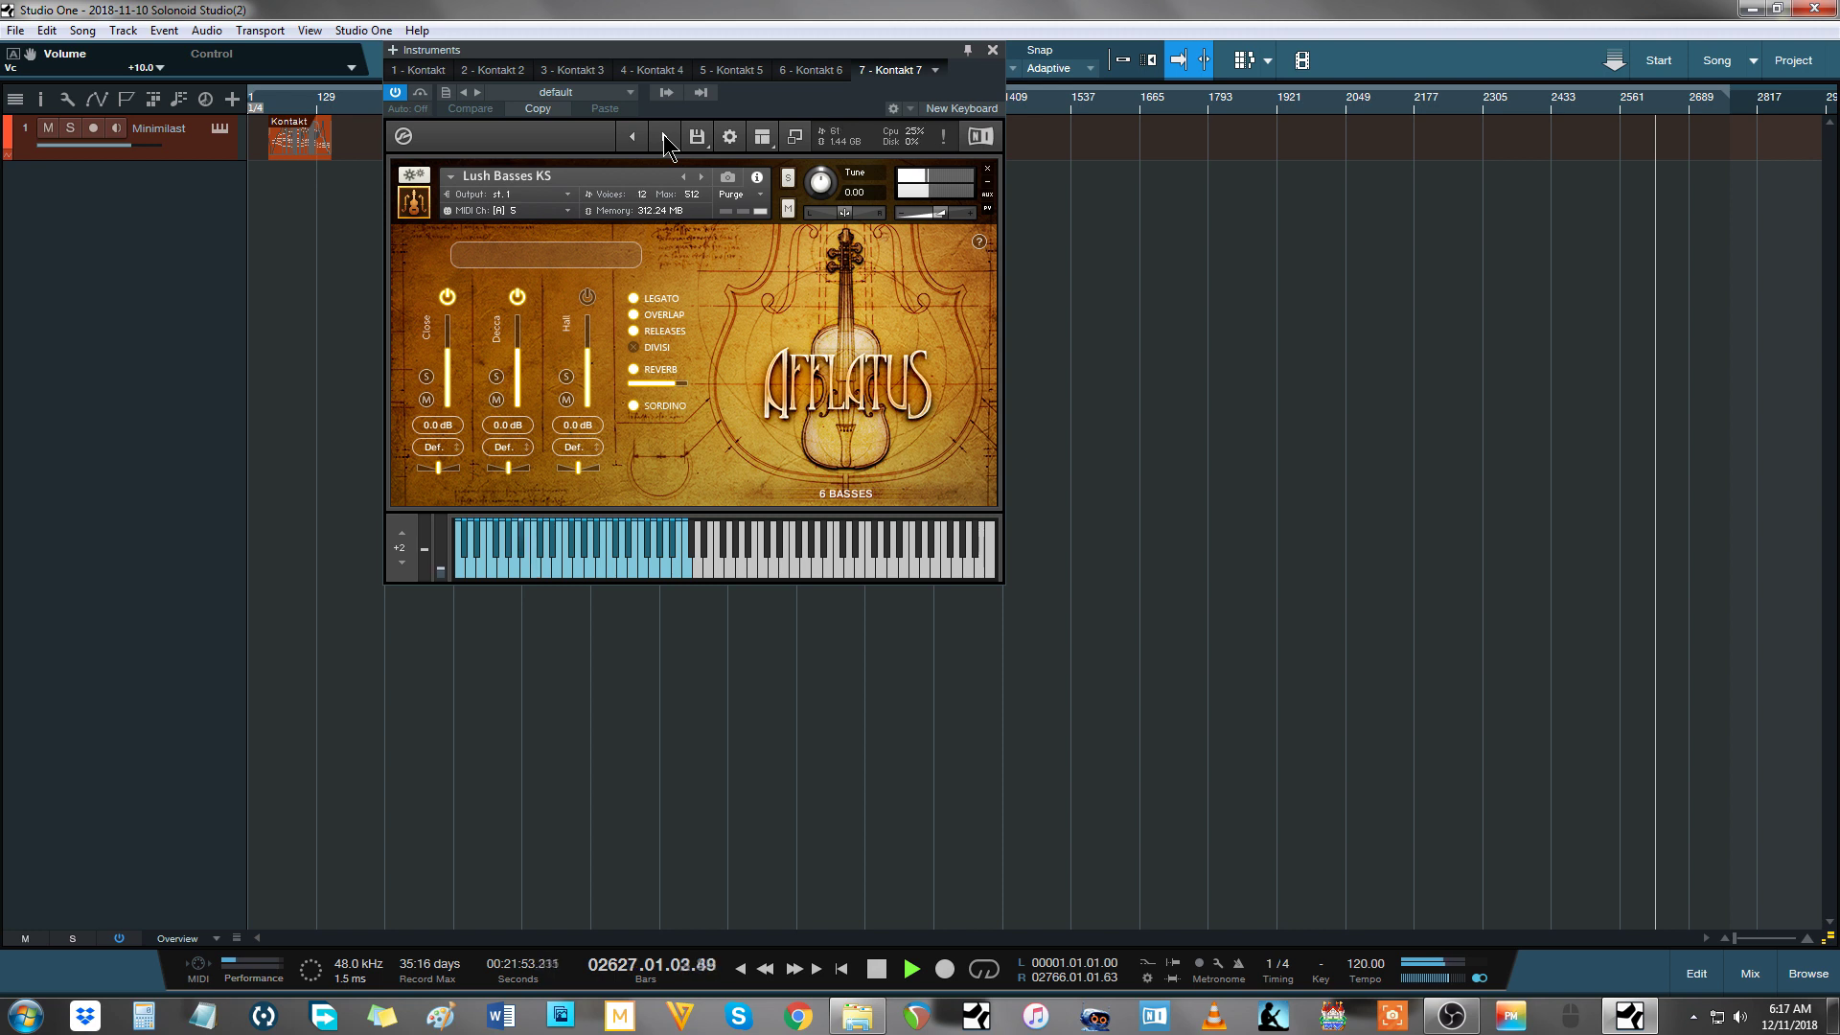
left_click(665, 140)
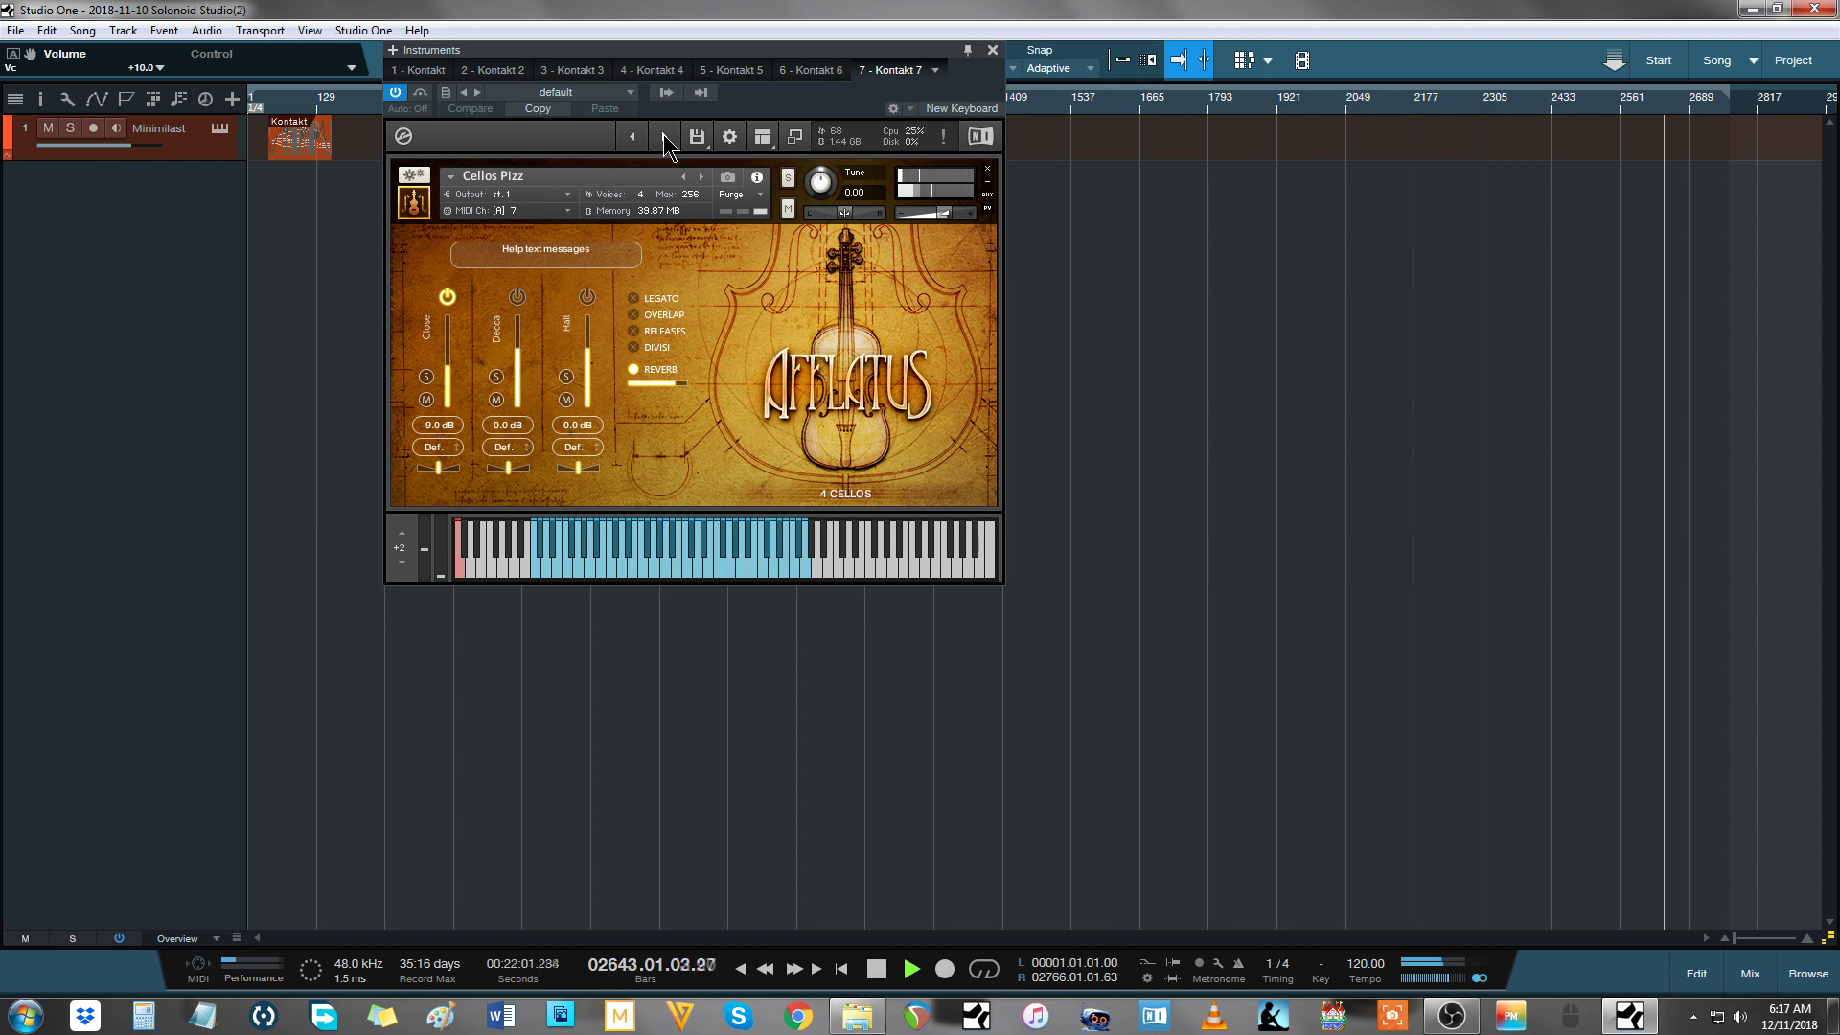
left_click(665, 138)
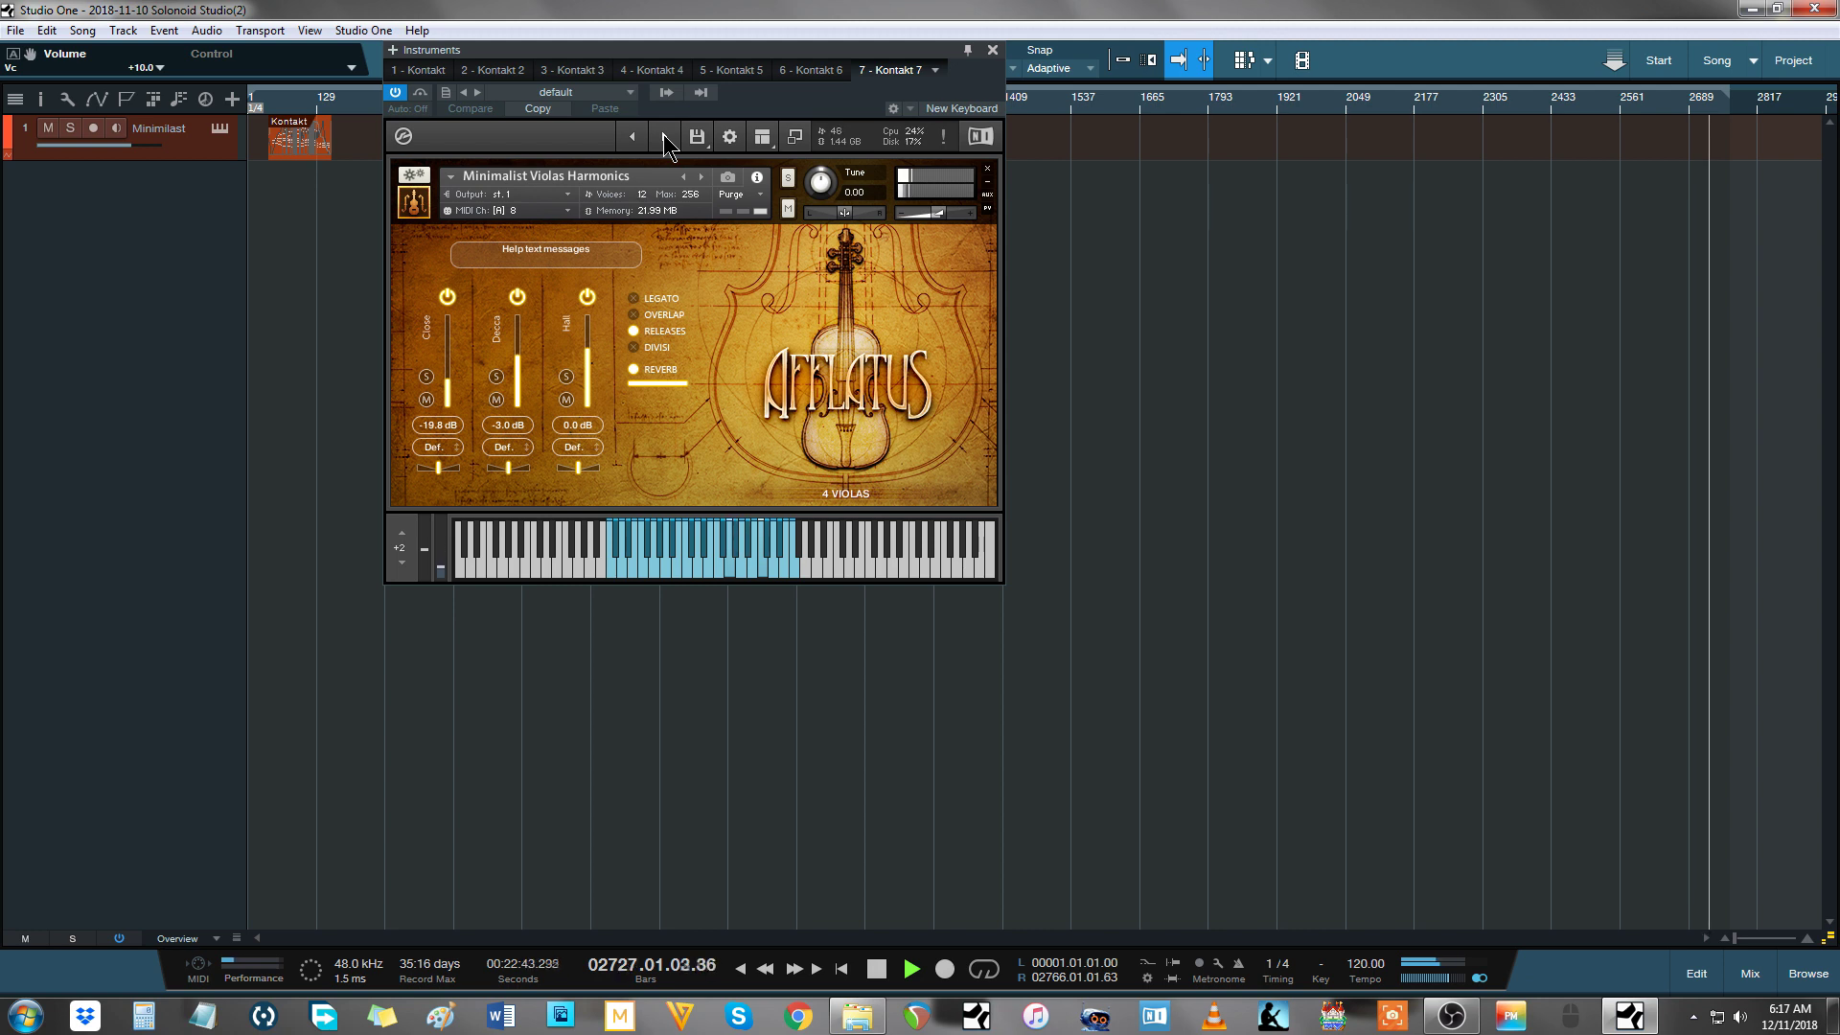
left_click(663, 136)
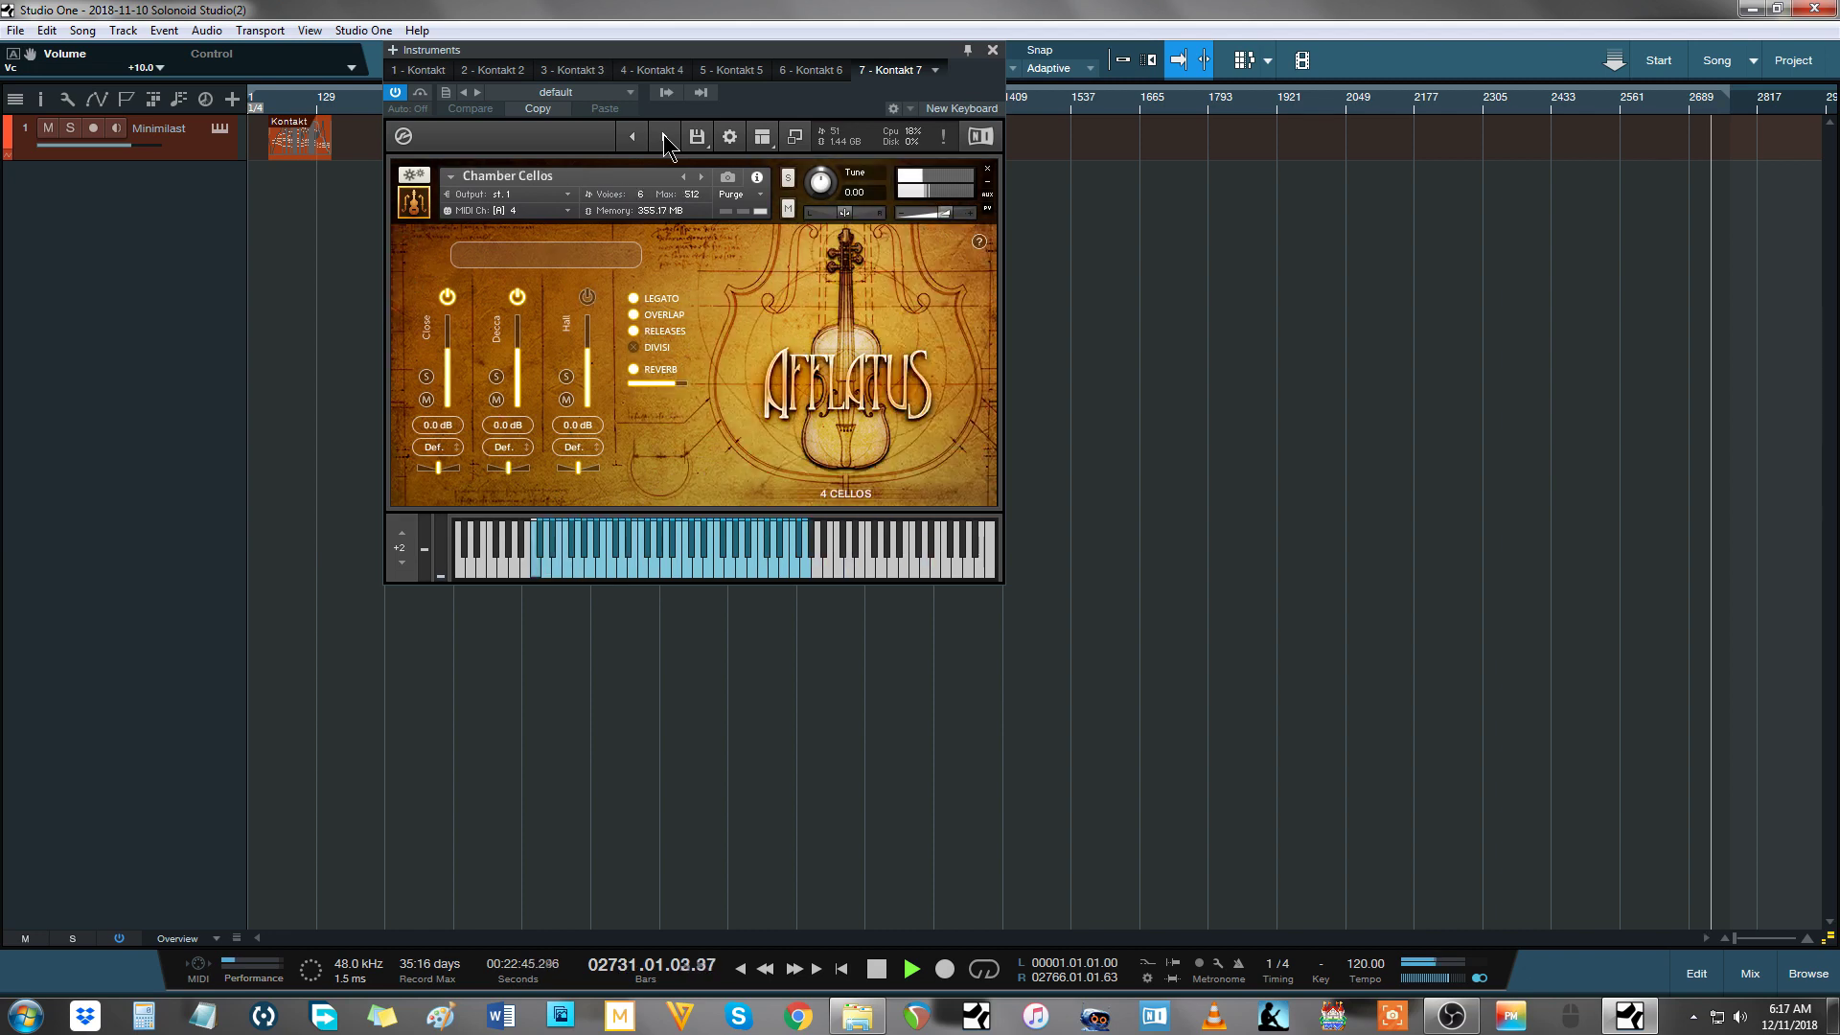
left_click(663, 136)
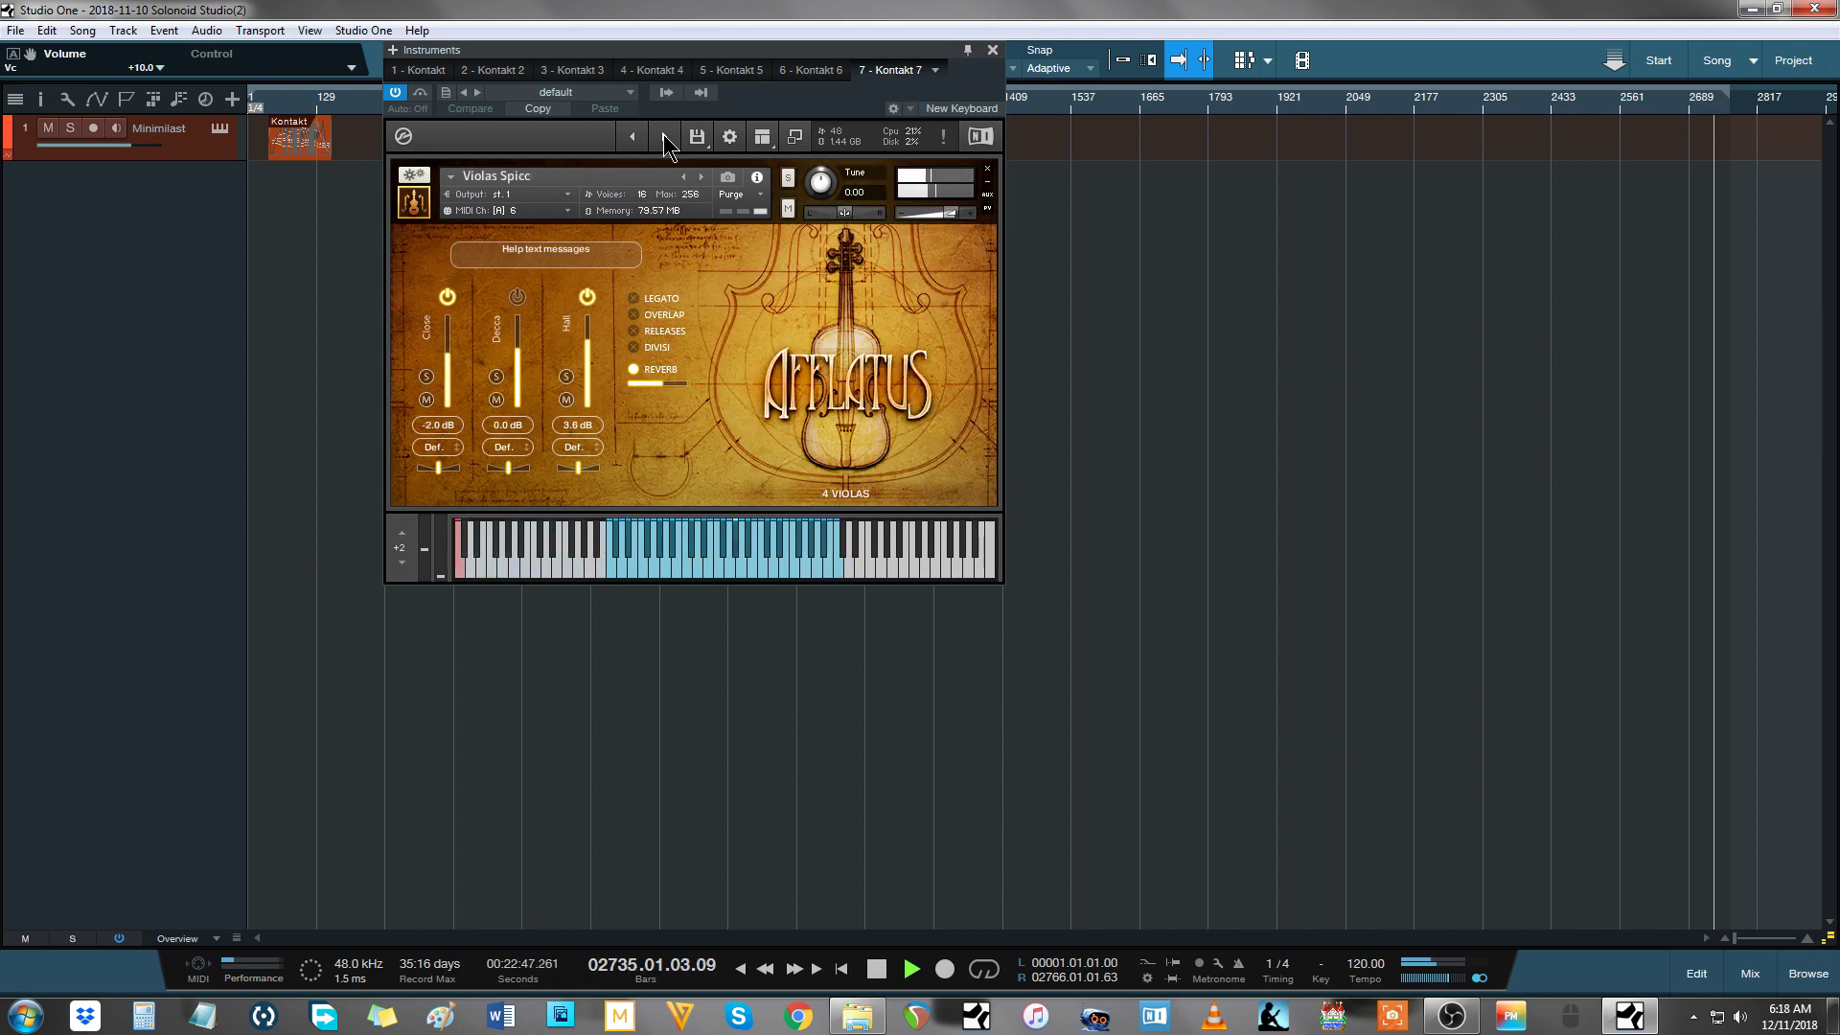